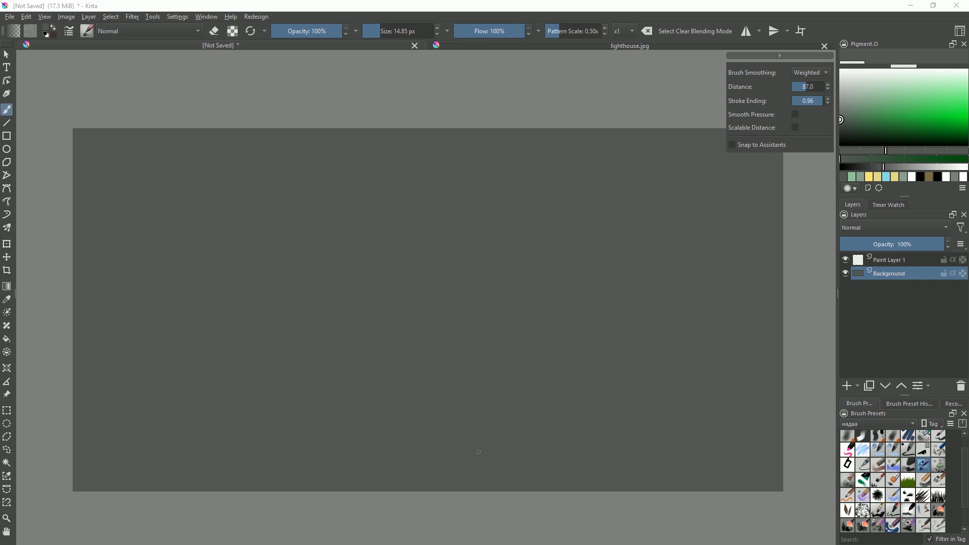
Add two new paint layers directly above the Background layer
click(857, 388)
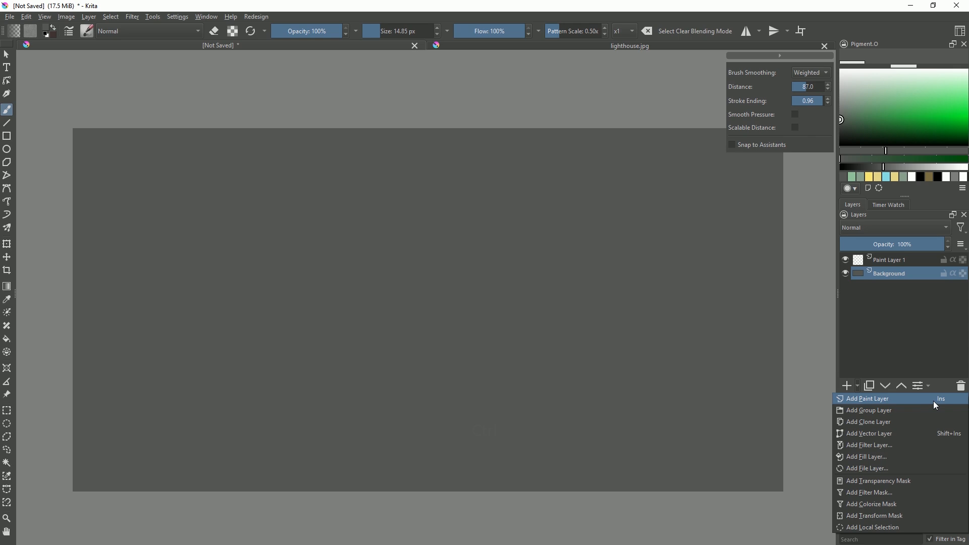
key(Insert)
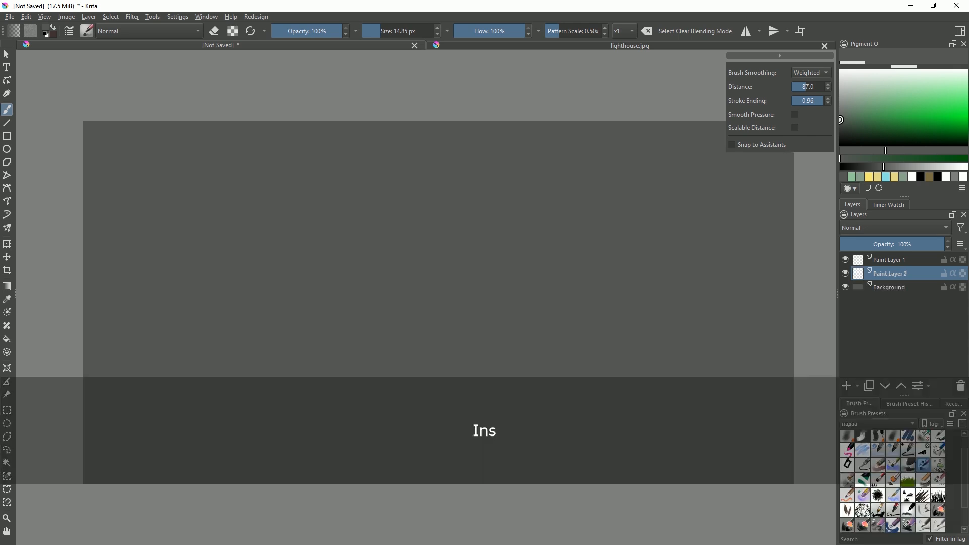
key(Insert)
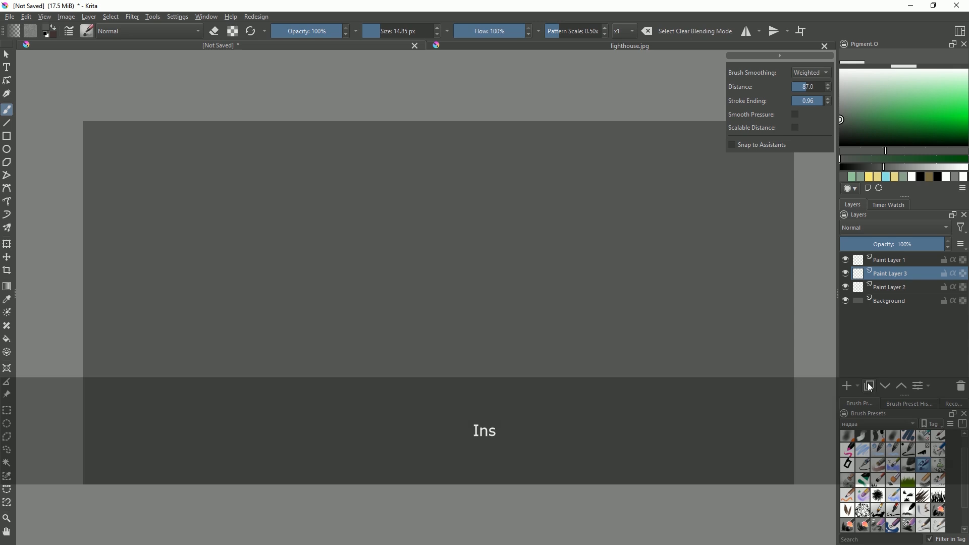
Paint a green zigzag on the newest layer with a brush of about 95 px, and undo both the stroke and that layer
drag(888, 122, 896, 119)
shift+drag(565, 277, 601, 277)
mouse_move(520, 288)
mouse_down()
mouse_move(605, 311)
mouse_move(613, 352)
mouse_up()
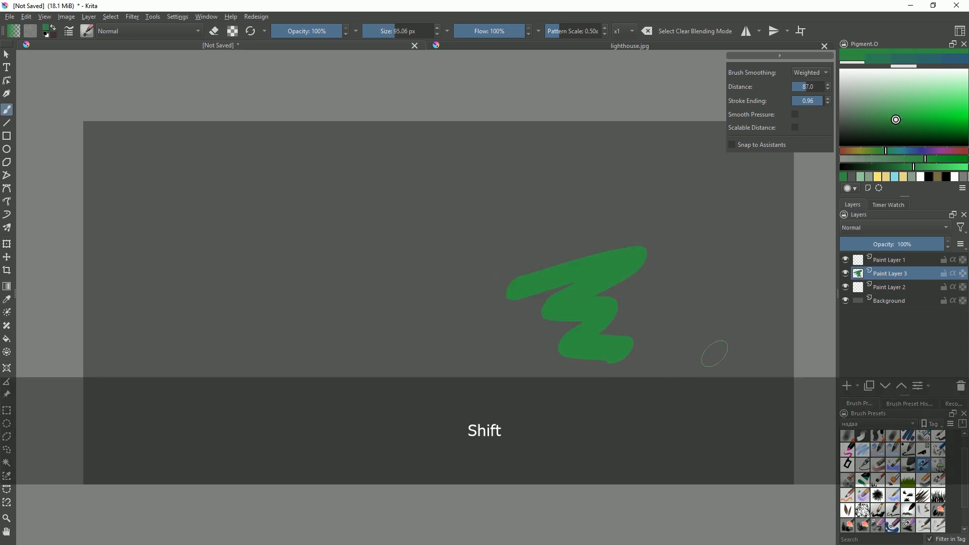
key(ctrl+z)
key(ctrl+z)
Add a group layer above Paint Layer 2, create two paint layers inside it, and move Paint Layer 2 to the top of the group
click(858, 389)
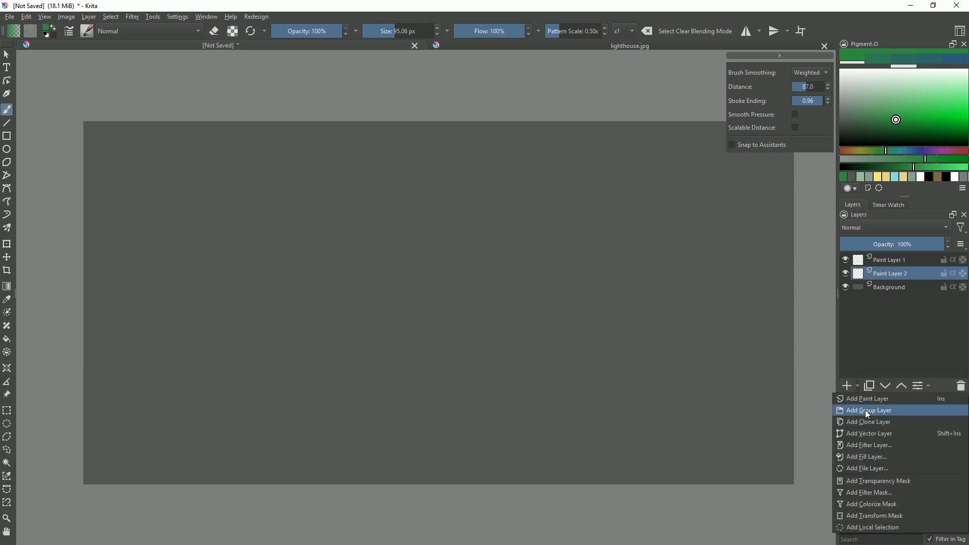
click(864, 411)
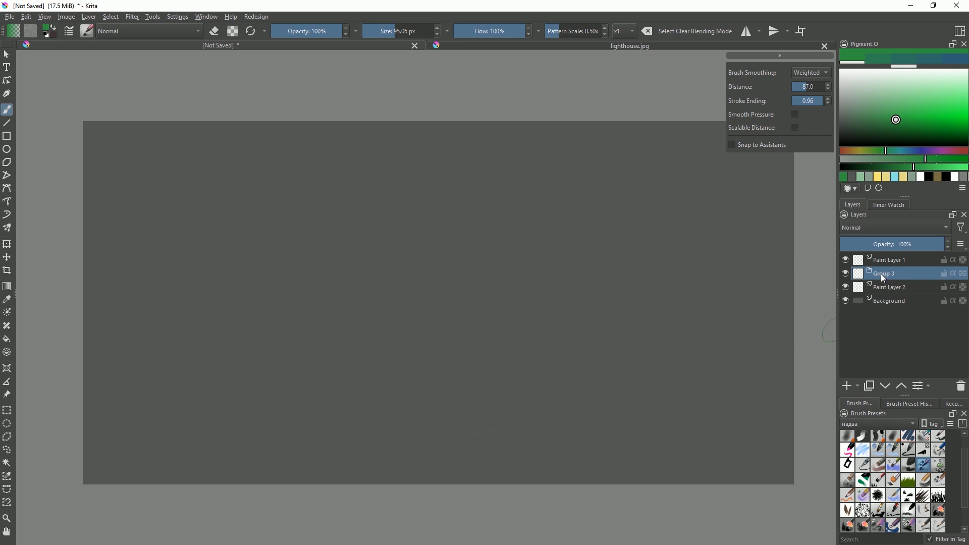
drag(625, 337, 631, 344)
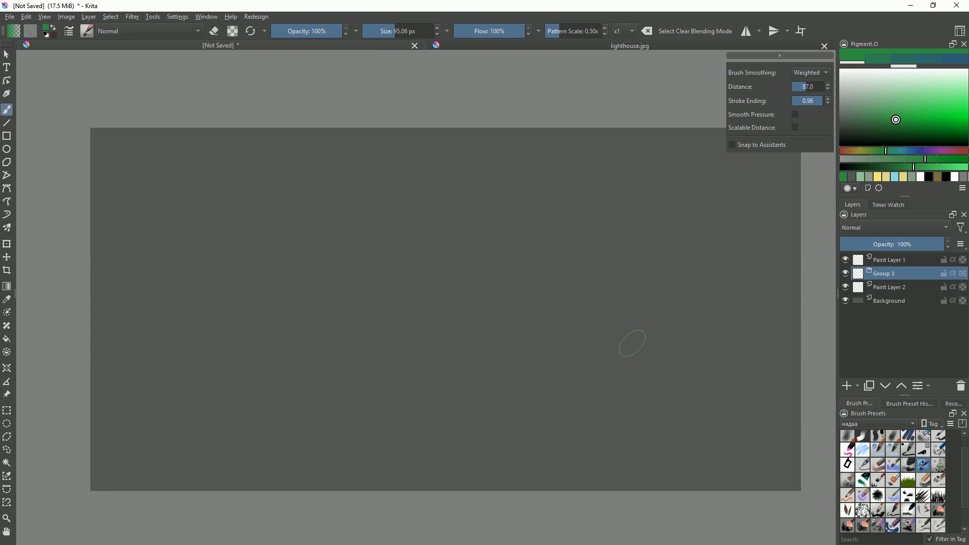
key(Insert)
key(Insert)
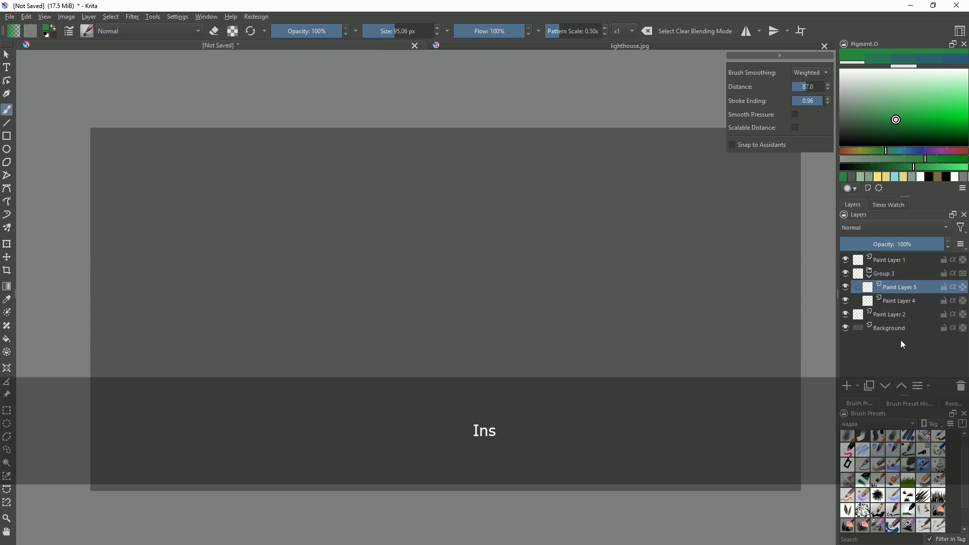
mouse_move(890, 318)
mouse_down()
mouse_move(896, 276)
mouse_move(886, 283)
mouse_up()
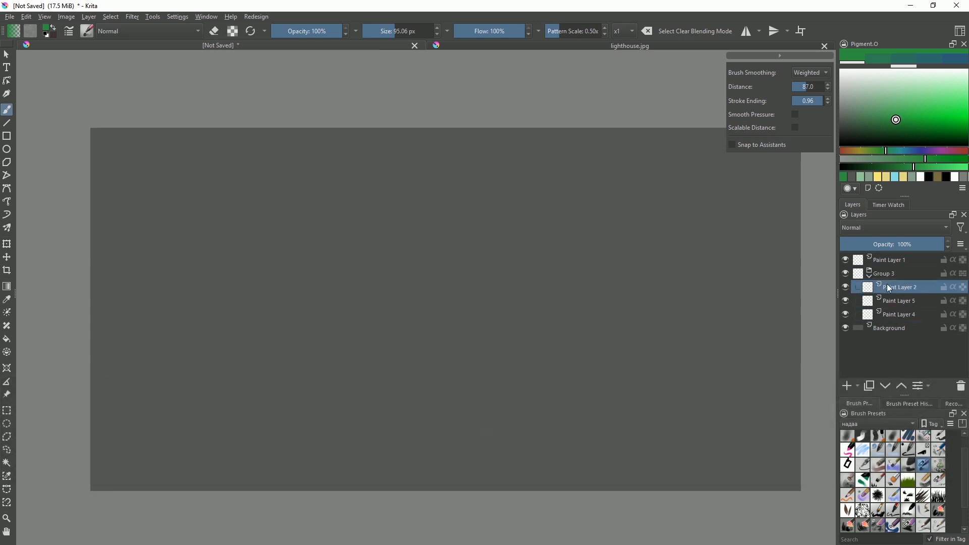
Group the three paint layers inside Group 3 together, and ungroup the outer Group 3
shift+click(897, 312)
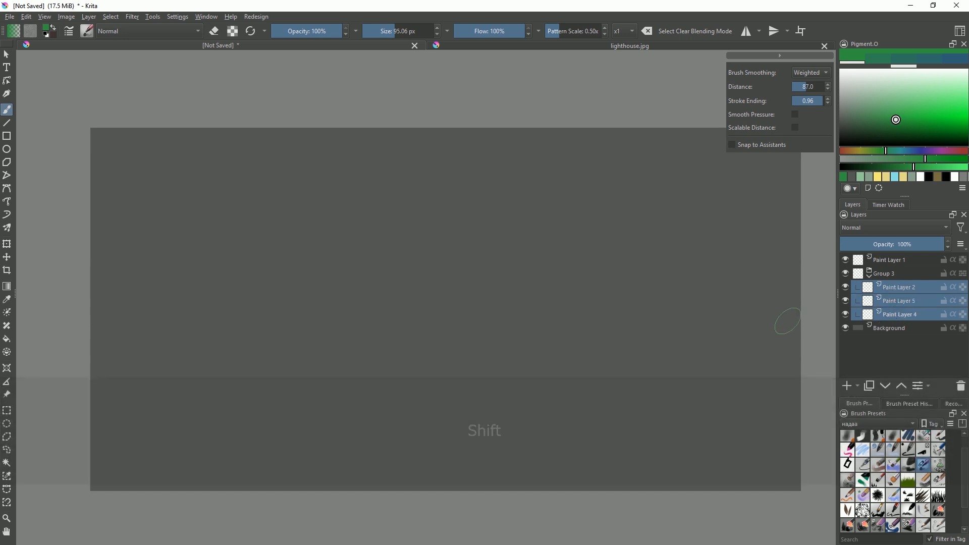
key(ctrl+g)
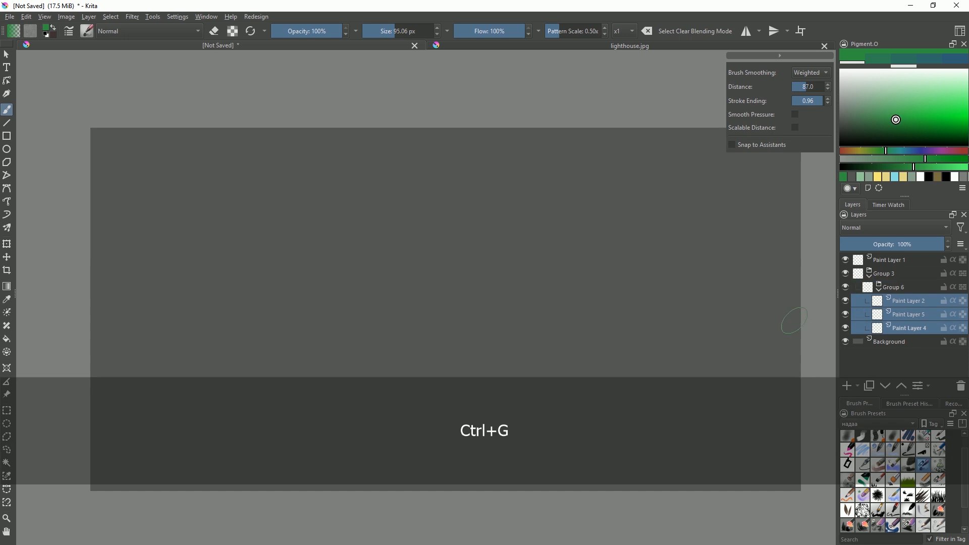
click(896, 279)
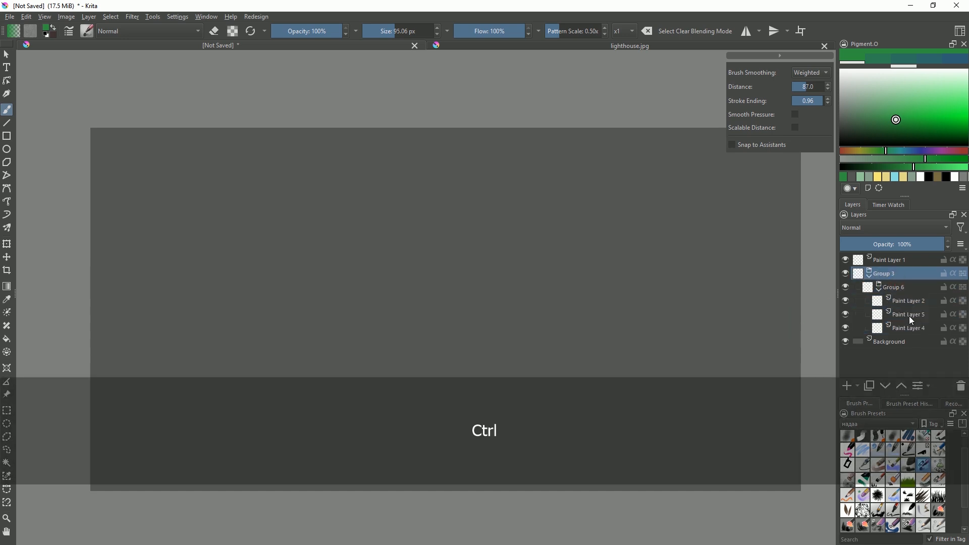
key(ctrl+alt+g)
On Paint Layer 4, fill a rectangular selection of about 556 × 485 px with muted green and deselect it
click(920, 289)
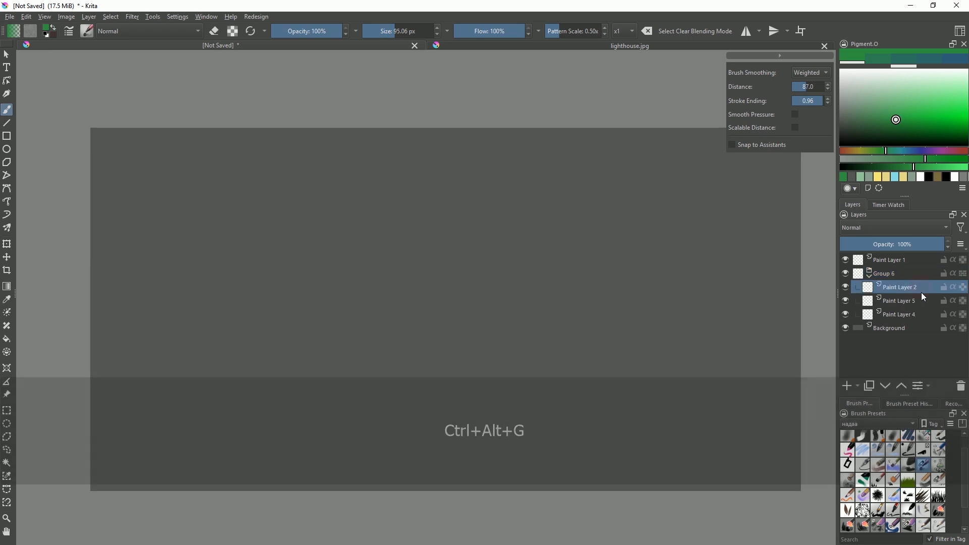
click(915, 303)
click(912, 316)
click(877, 108)
key(ctrl+r)
drag(413, 207, 599, 369)
key(shift+BackSpace)
key(d)
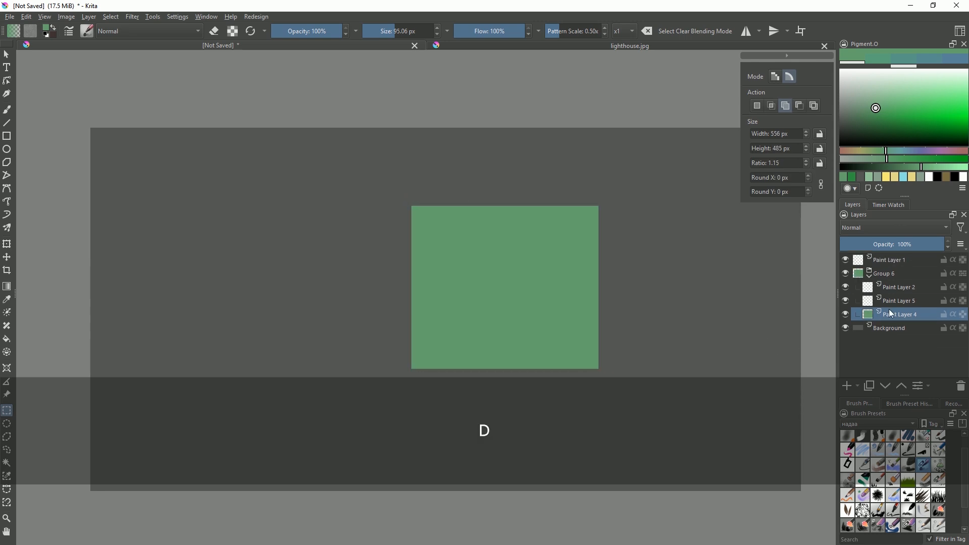
On Paint Layer 5, brush a curved light green stroke across the rectangle's upper-right corner
click(895, 303)
key(b)
click(892, 88)
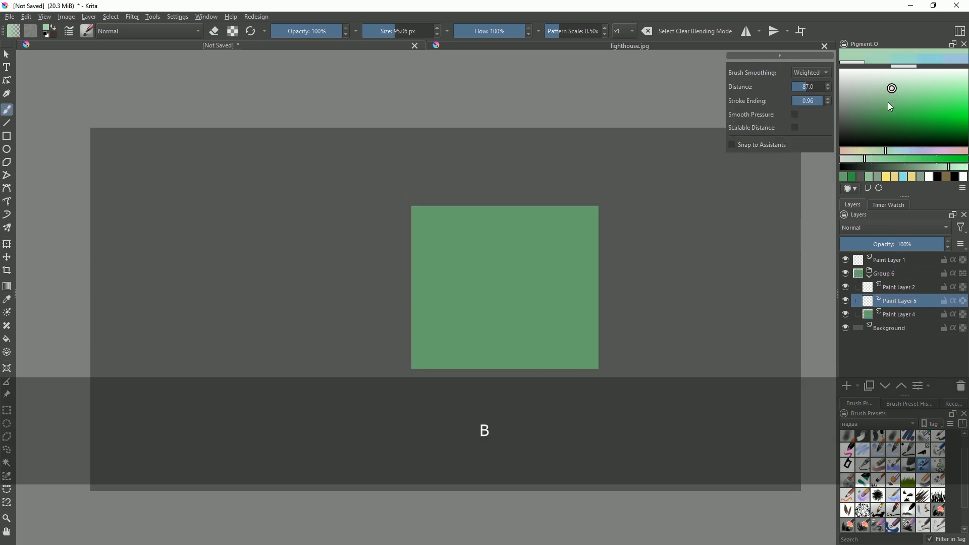
drag(563, 187, 619, 271)
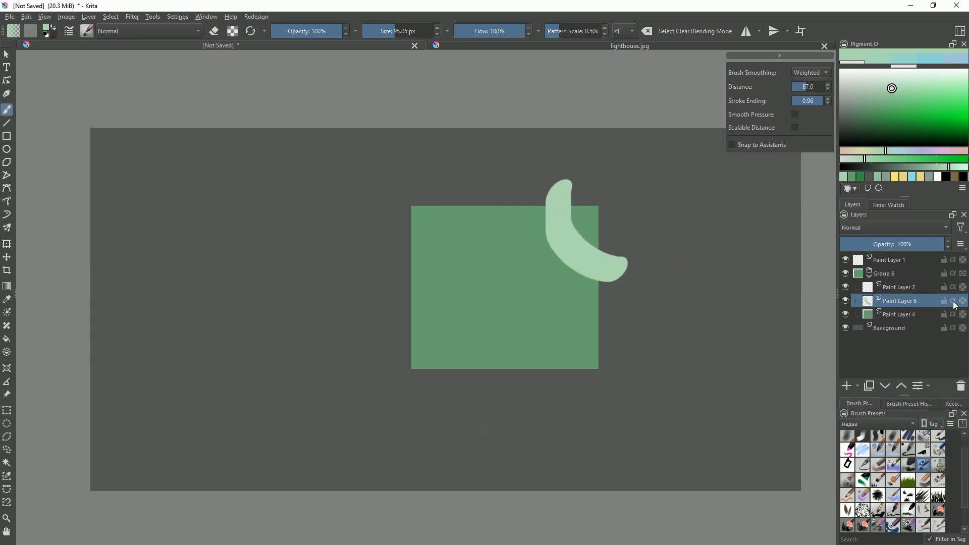
Turn on Inherit Alpha for Paint Layer 5 and paint a light green zigzag over the rectangle's lower-right area
click(954, 301)
mouse_move(550, 280)
mouse_down()
mouse_move(579, 310)
mouse_move(573, 382)
mouse_move(603, 395)
mouse_up()
click(953, 301)
click(954, 301)
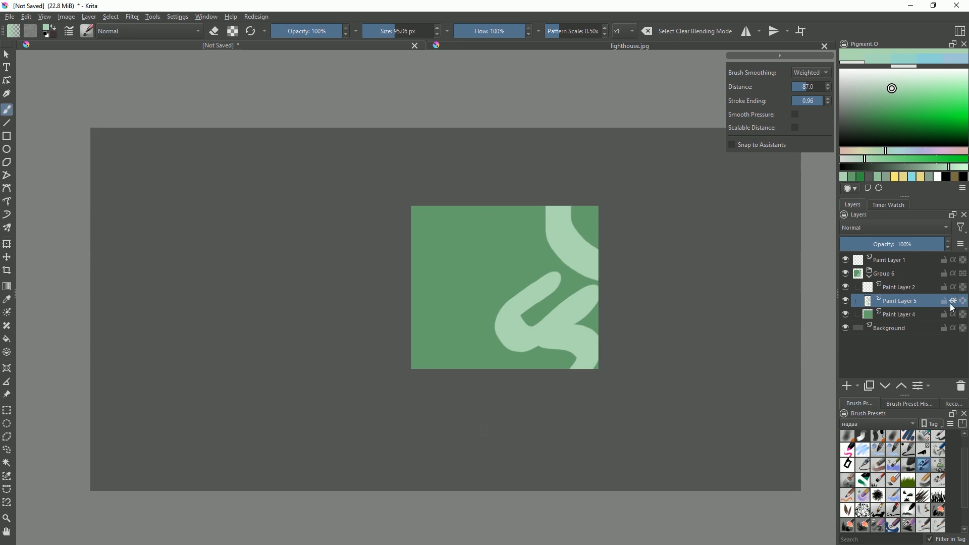
Set Paint Layer 5's blending mode to Multiply and turn off its Inherit Alpha
click(865, 226)
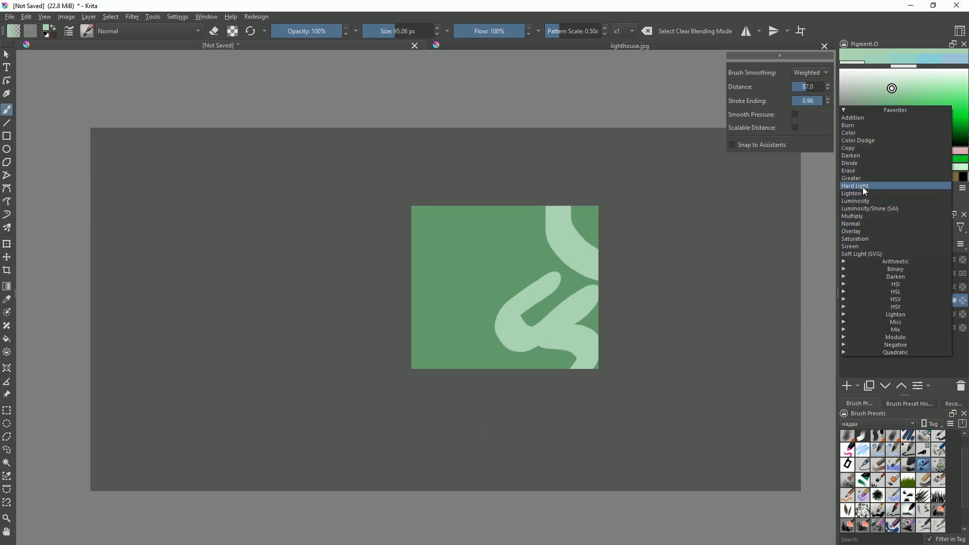
click(857, 216)
click(953, 301)
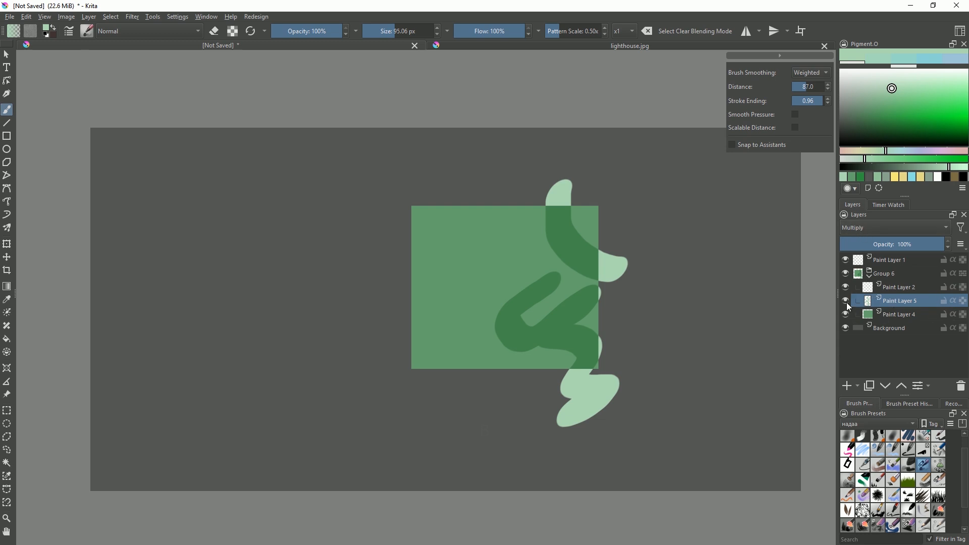
Toggle Pass Through on Group 6, leaving it on, and enable Inherit Alpha on Paint Layer 5 to compare the effects
click(964, 274)
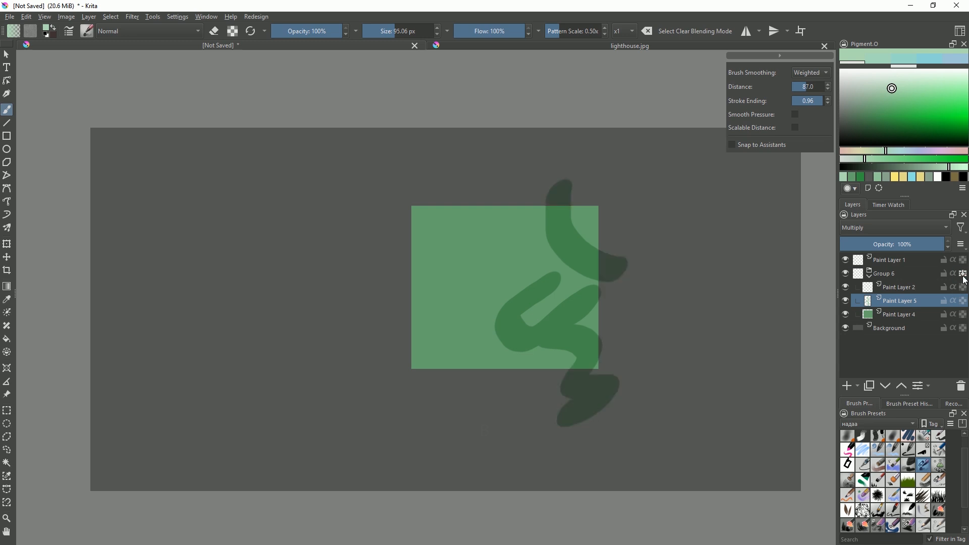
click(954, 301)
click(964, 274)
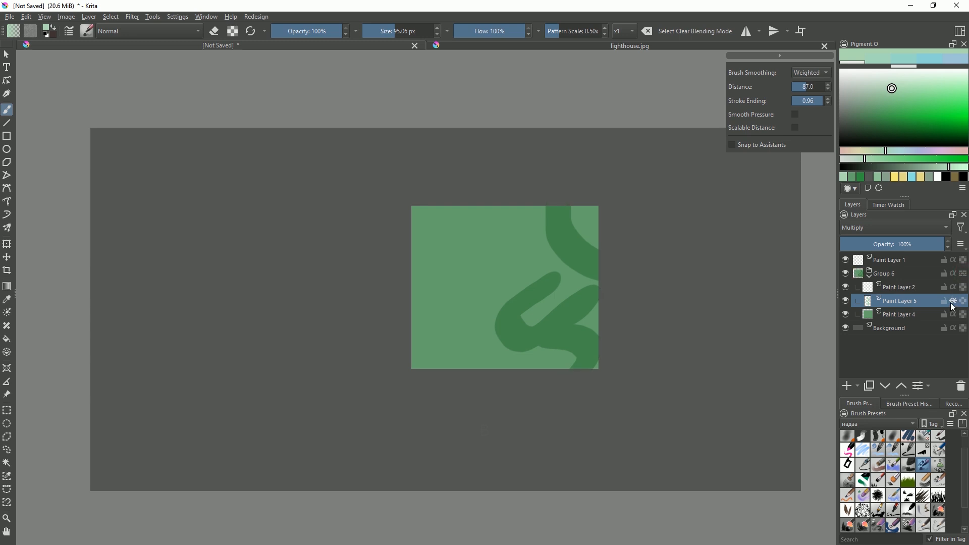
click(964, 274)
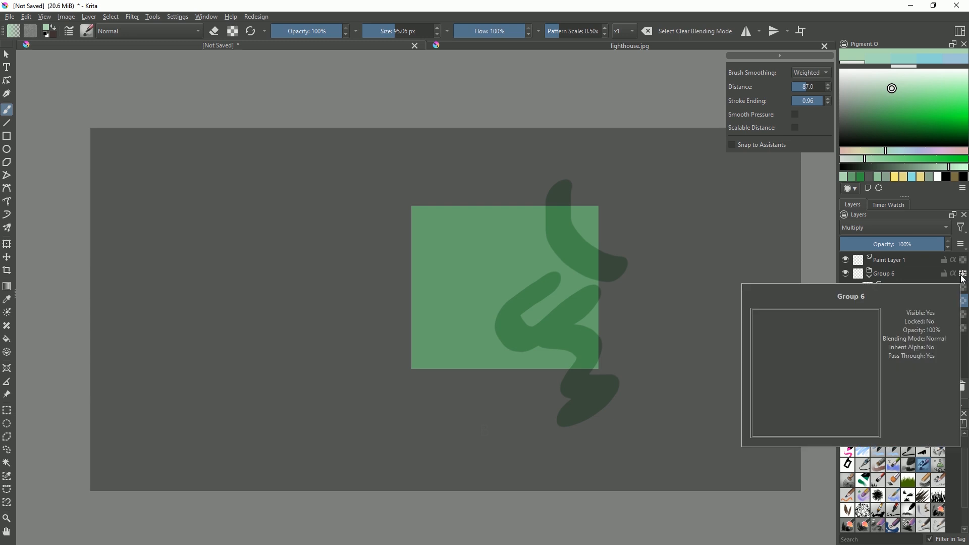
Delete Group 6 together with all the layers inside it
click(919, 274)
click(961, 386)
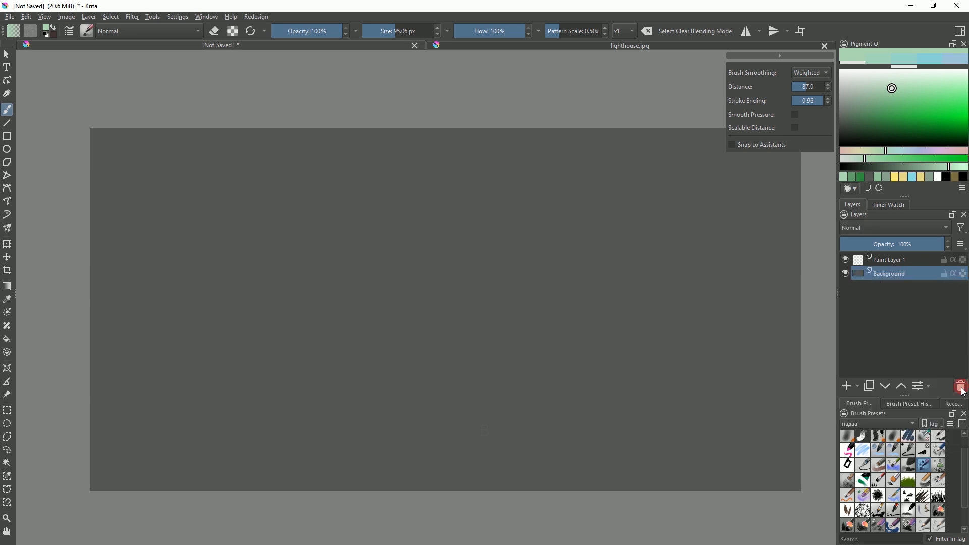
click(858, 388)
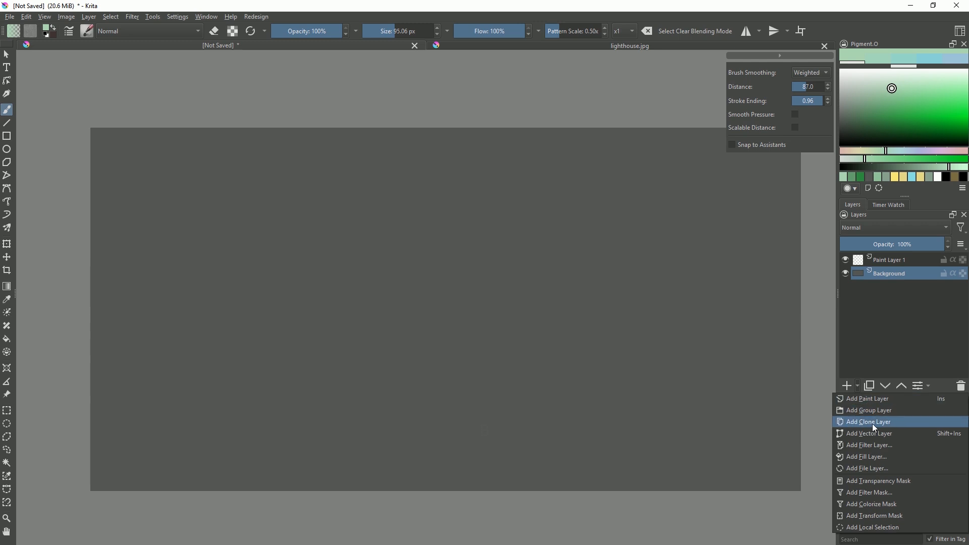
drag(623, 384, 642, 383)
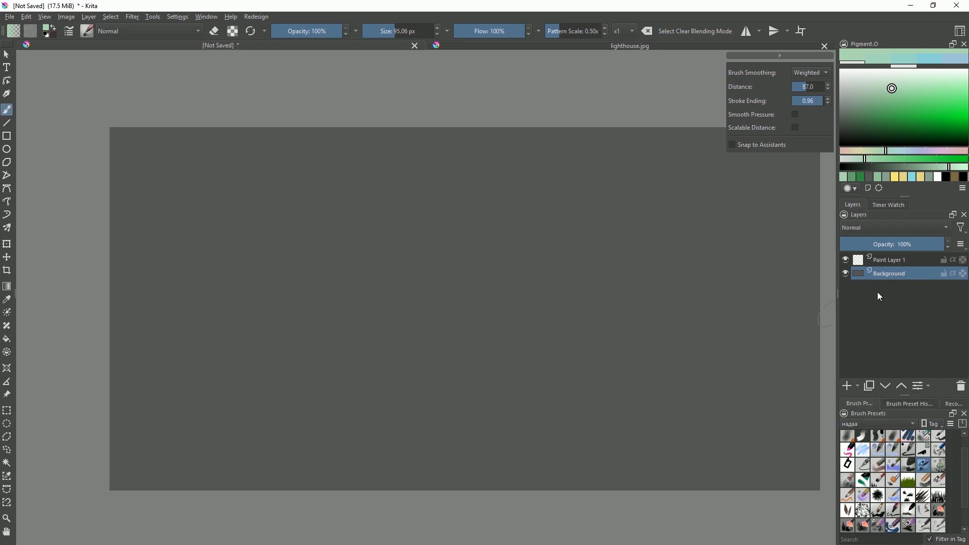
On Paint Layer 1, fill a rectangular selection of about 278 × 265 px with light green and deselect it
click(901, 262)
key(ctrl+r)
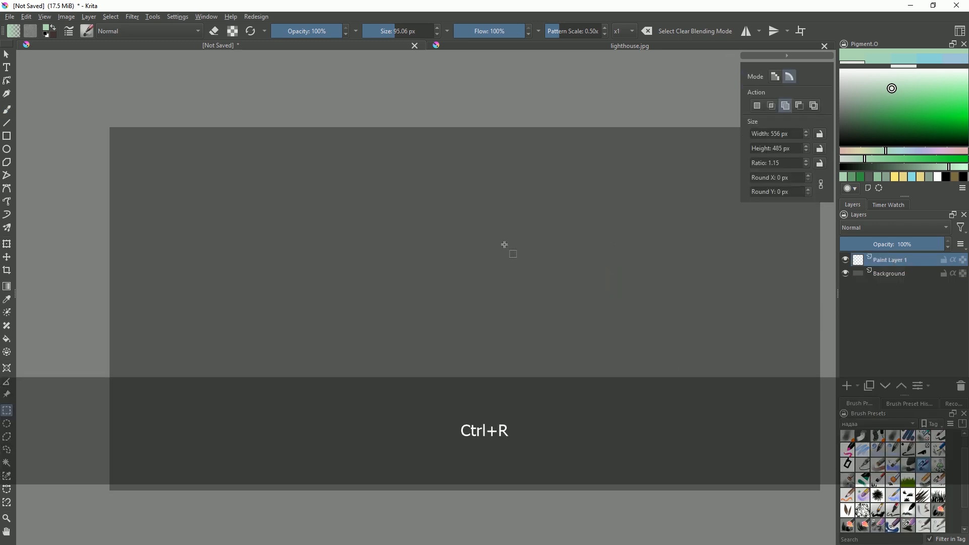
drag(352, 255, 443, 342)
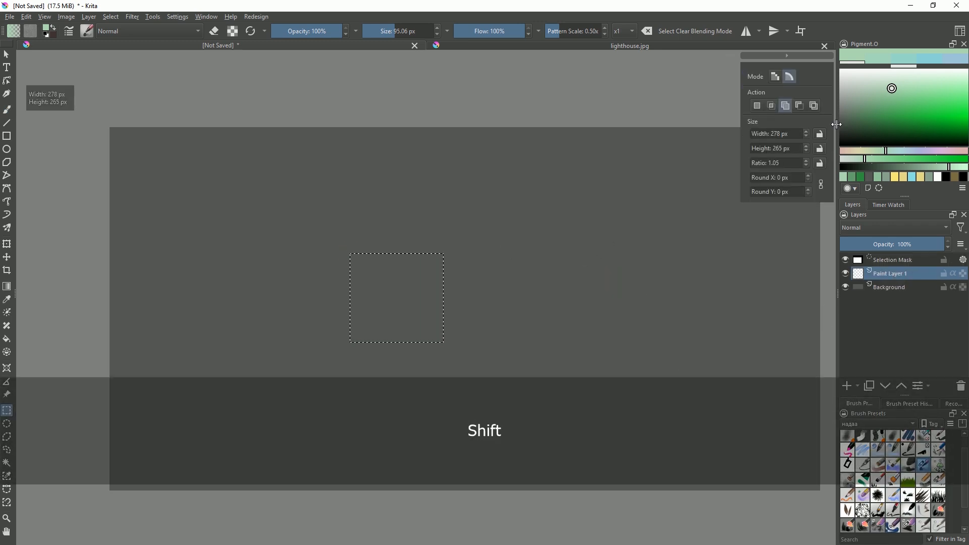
key(shift+BackSpace)
key(d)
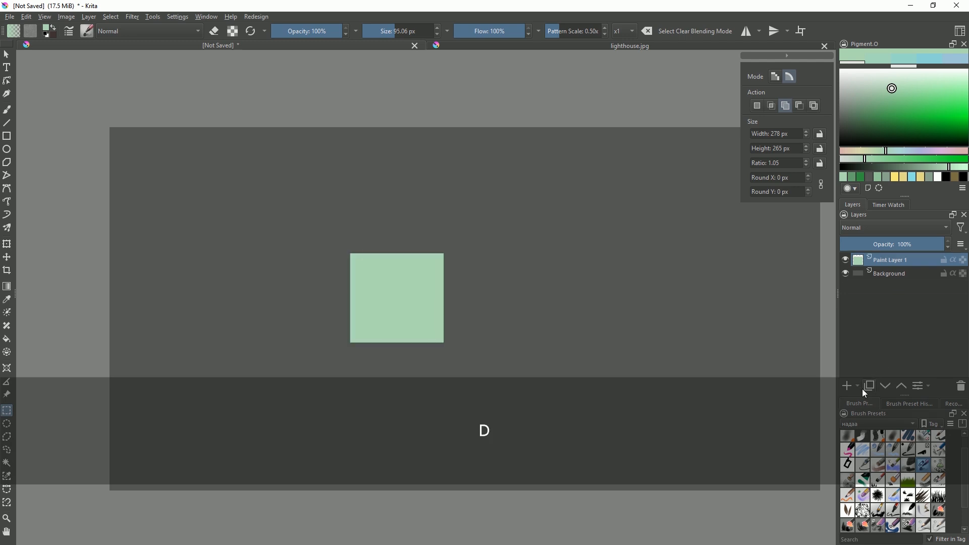
Add a clone layer of Paint Layer 1 and move it up and right of the original square, to about x 1163 px, y 238 px
click(858, 386)
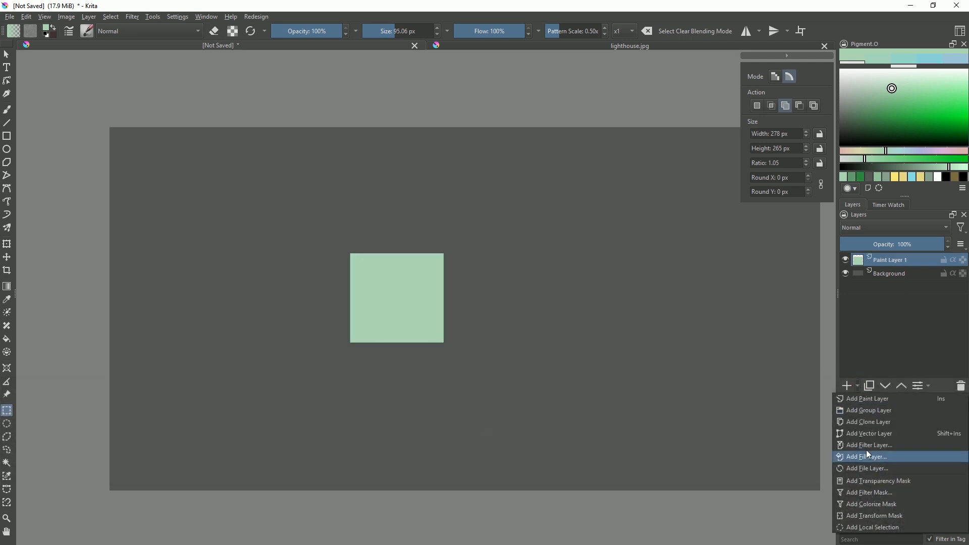
click(871, 424)
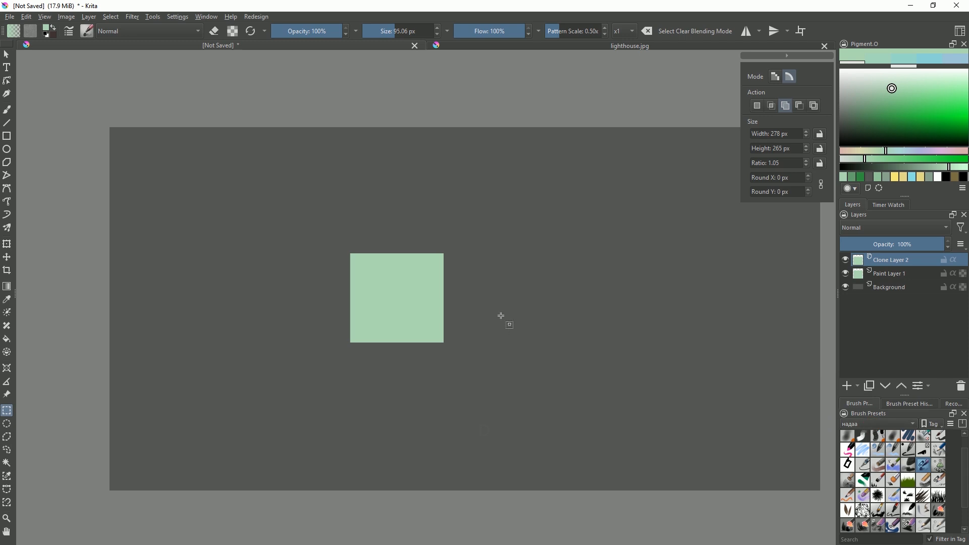
key(t)
mouse_move(399, 300)
mouse_down()
mouse_move(543, 284)
mouse_move(565, 264)
mouse_move(565, 289)
mouse_move(562, 255)
mouse_up()
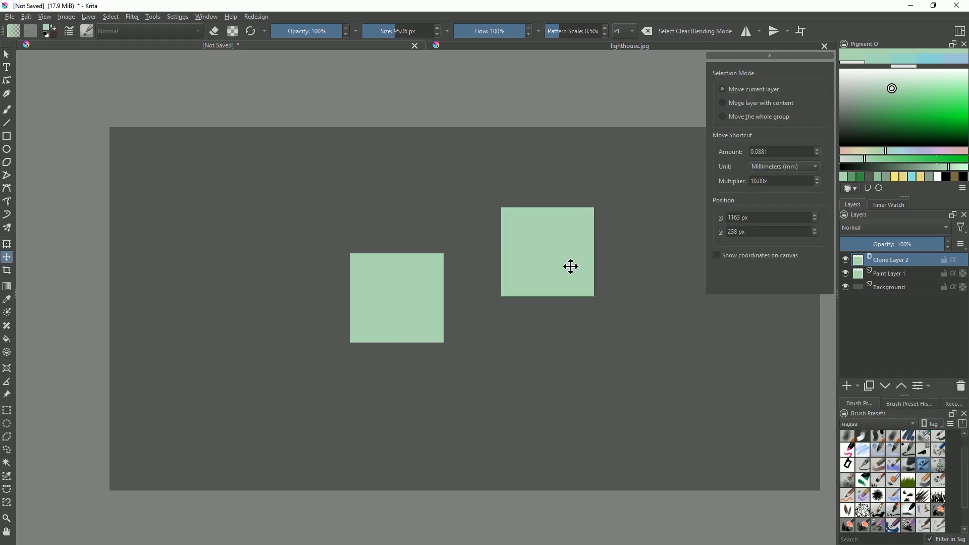
Try to paint on the clone layer, and brush a diagonal light green stroke over the square's upper edge on Paint Layer 1
key(b)
click(615, 227)
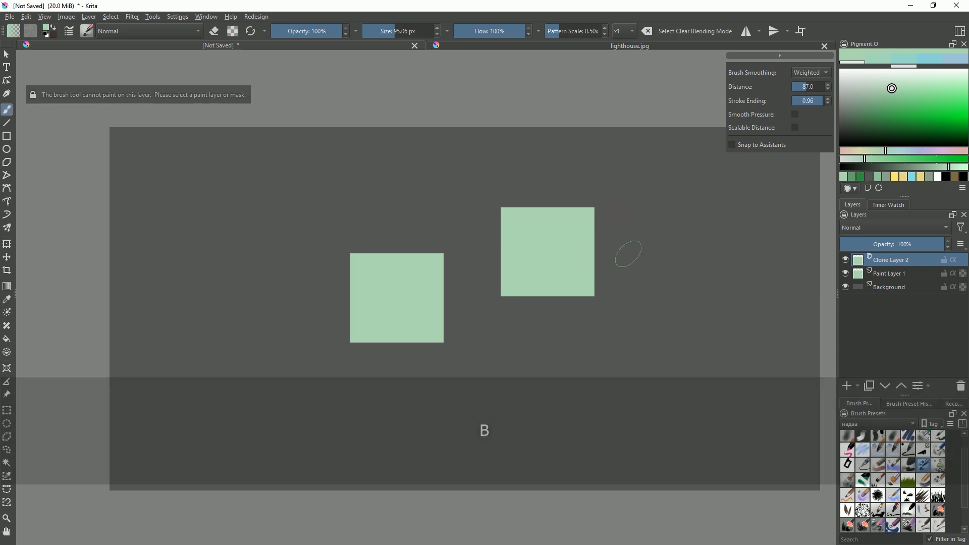
click(881, 272)
mouse_move(376, 239)
mouse_down()
mouse_move(405, 234)
mouse_move(366, 272)
mouse_move(377, 299)
mouse_up()
Erase several diagonal strokes from the square on Paint Layer 1 with an eraser of about 80 px
key(e)
mouse_move(410, 246)
mouse_down()
mouse_move(389, 292)
mouse_move(427, 286)
mouse_up()
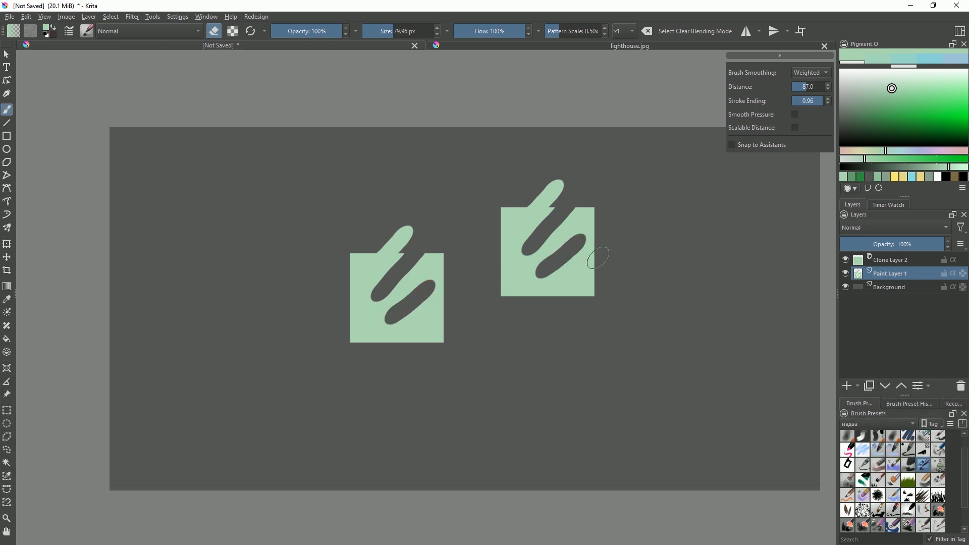
drag(457, 322, 426, 340)
drag(426, 307, 409, 331)
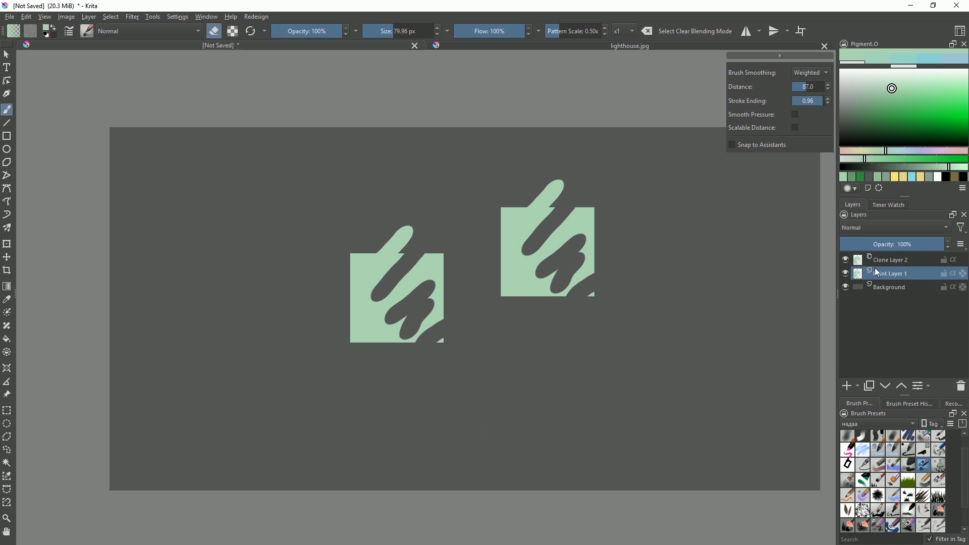
mouse_move(372, 301)
mouse_down()
mouse_move(415, 301)
mouse_move(438, 273)
mouse_up()
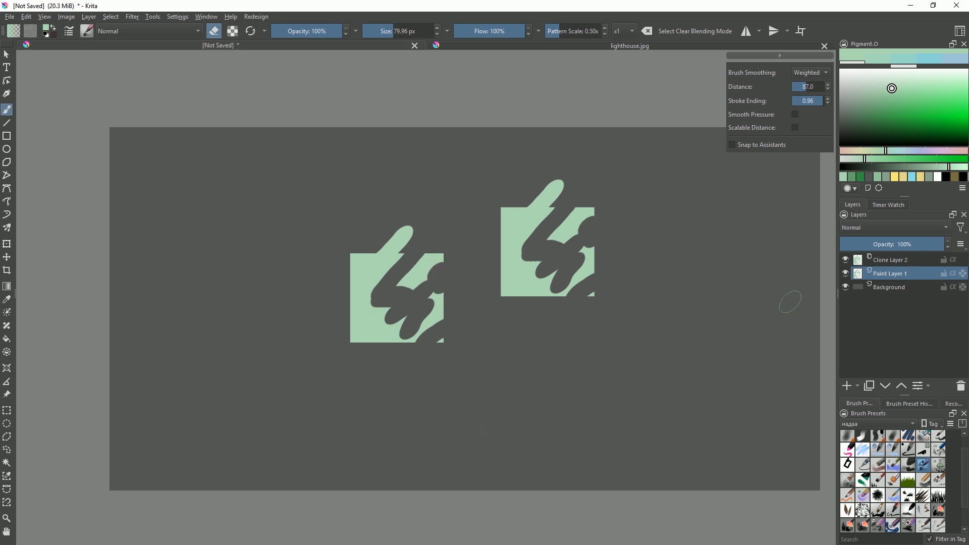
Try to transform the clone layer with the Transform tool, hide the tool options, and convert the clone to a paint layer
click(907, 259)
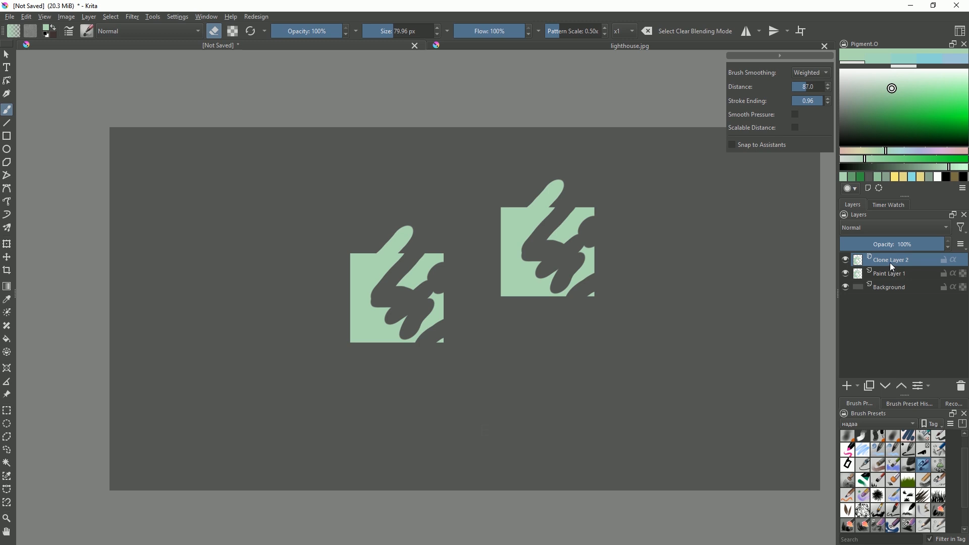
key(ctrl+t)
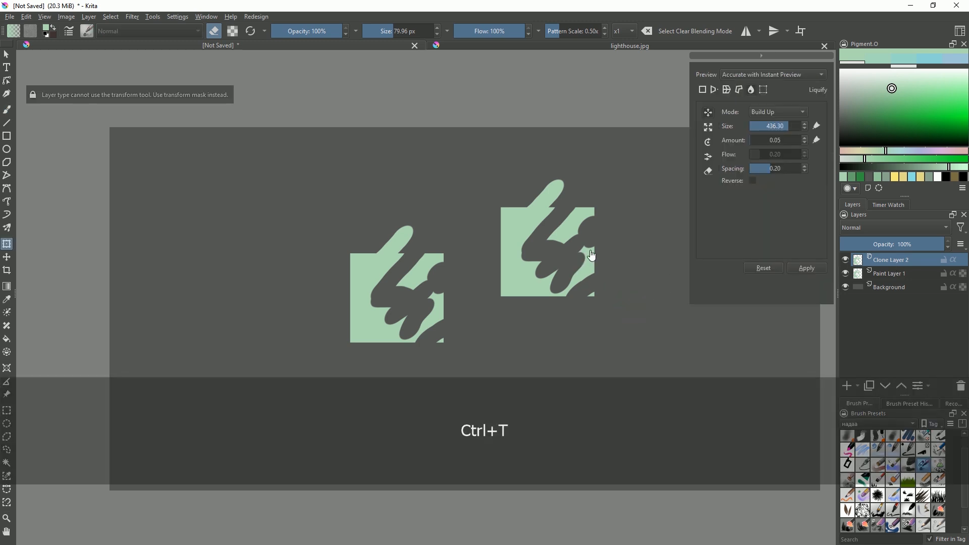
key(shift+n)
right_click(892, 261)
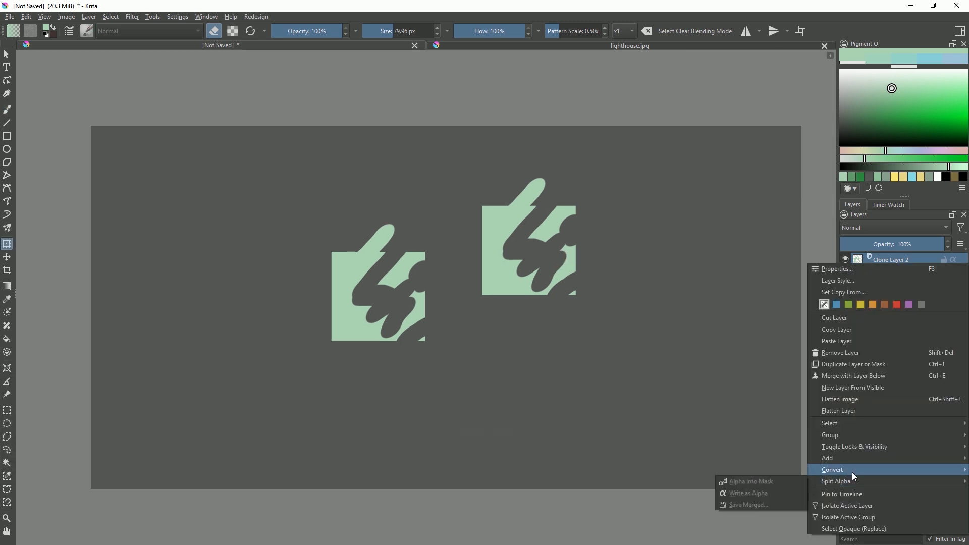
mouse_move(852, 472)
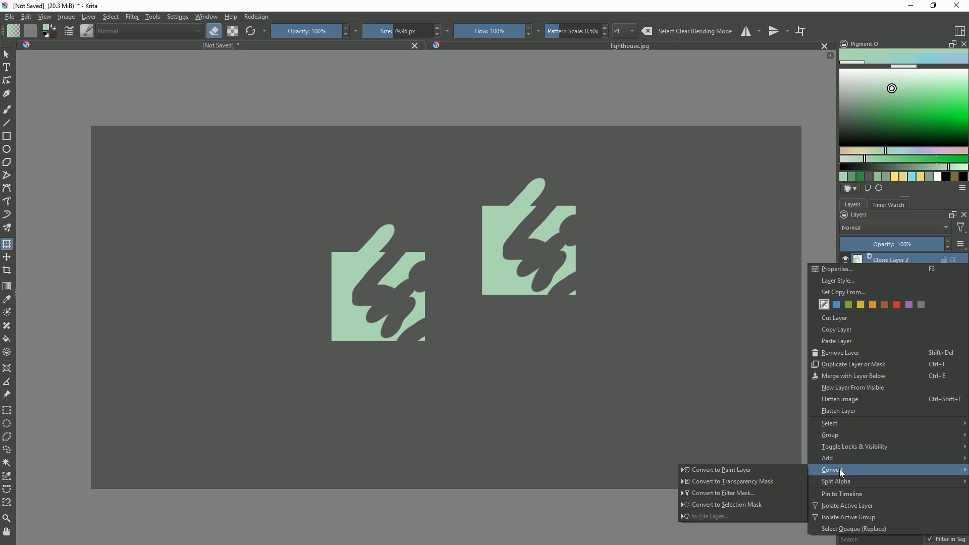
click(773, 471)
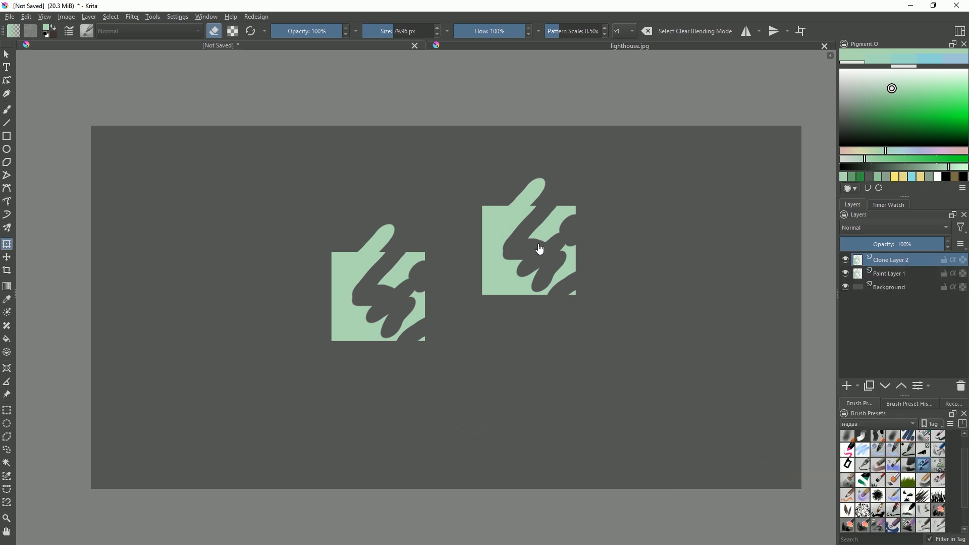
Paint several light green brush strokes over and beyond the square on the converted layer, with erasing turned off
key(b)
key(e)
drag(489, 244, 522, 294)
mouse_move(491, 196)
mouse_down()
mouse_move(523, 236)
mouse_move(550, 215)
mouse_move(582, 253)
mouse_up()
mouse_move(516, 227)
mouse_down()
mouse_move(566, 232)
mouse_move(590, 320)
mouse_up()
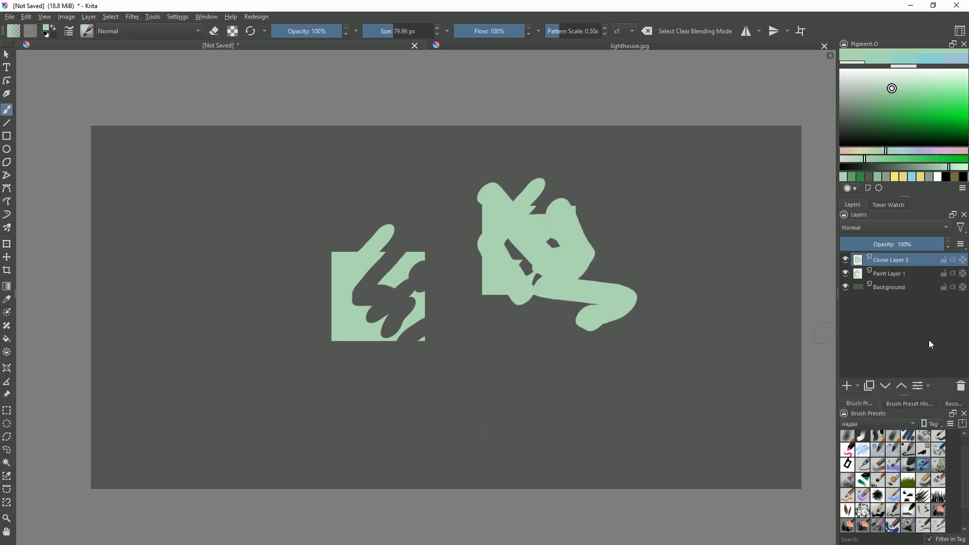
Delete both layers above Background and add a vector layer
click(962, 385)
click(962, 385)
click(858, 386)
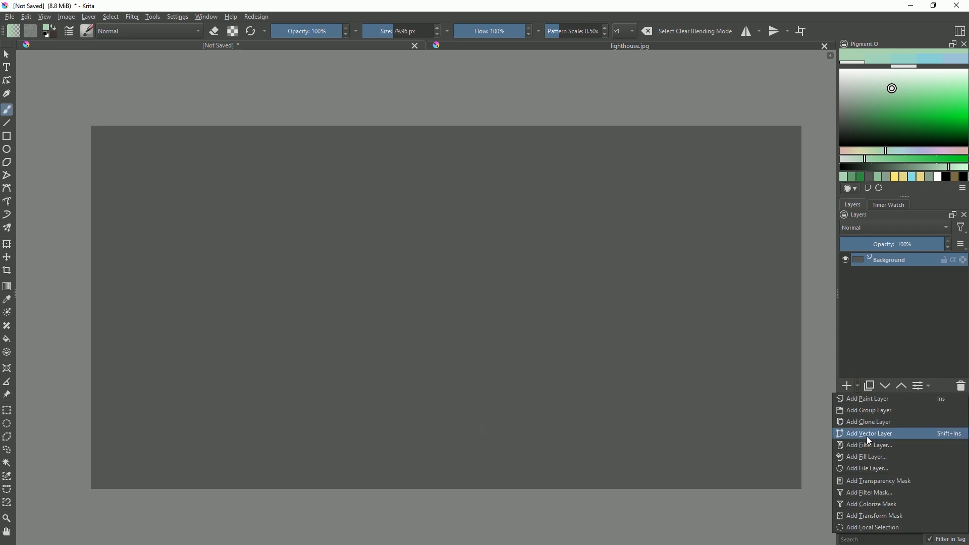
click(868, 437)
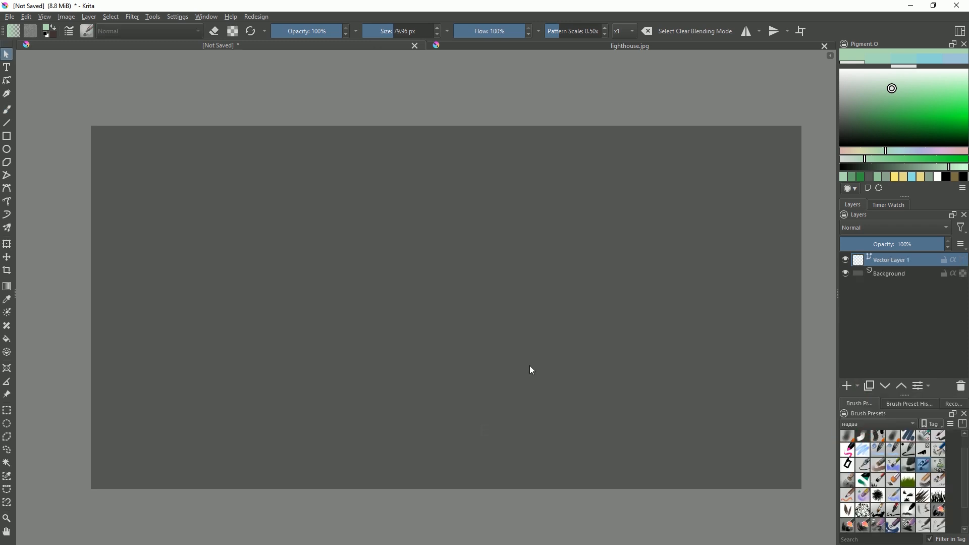
Draw two rectangles on the vector layer, about 204 × 198 px and 96 × 143 px, the smaller one lower and further right
drag(529, 366, 530, 359)
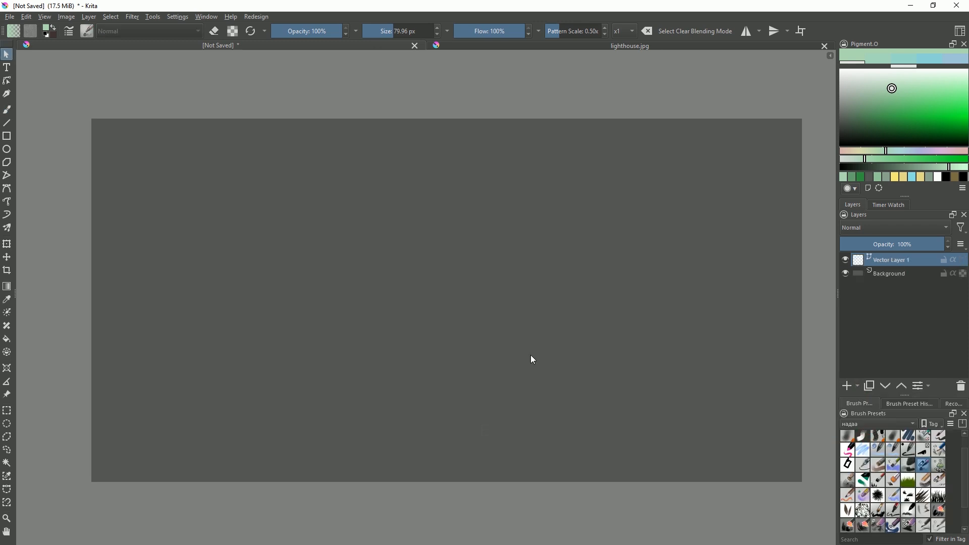
click(6, 137)
drag(259, 215, 325, 278)
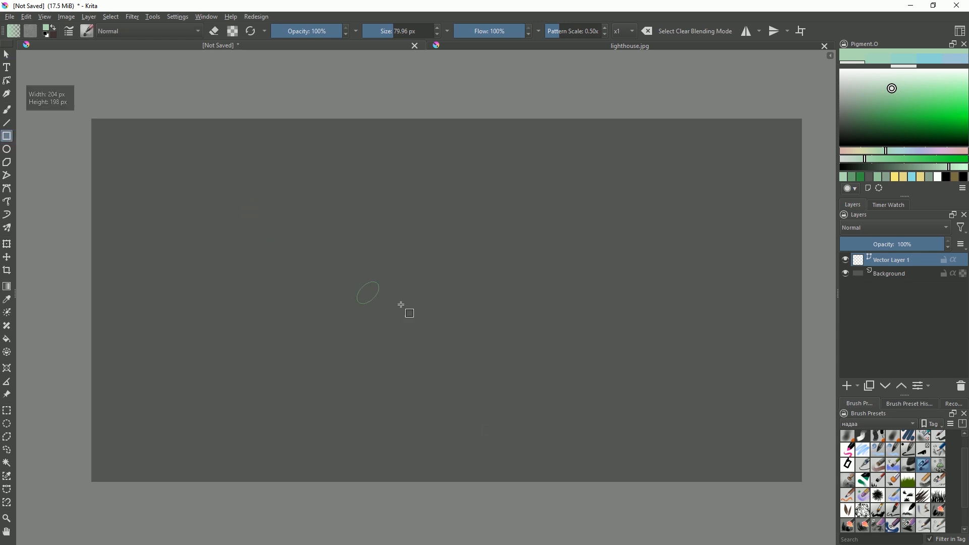
drag(401, 288, 460, 362)
Draw a light green circle below the larger rectangle and a thick diagonal line above the smaller one
click(6, 149)
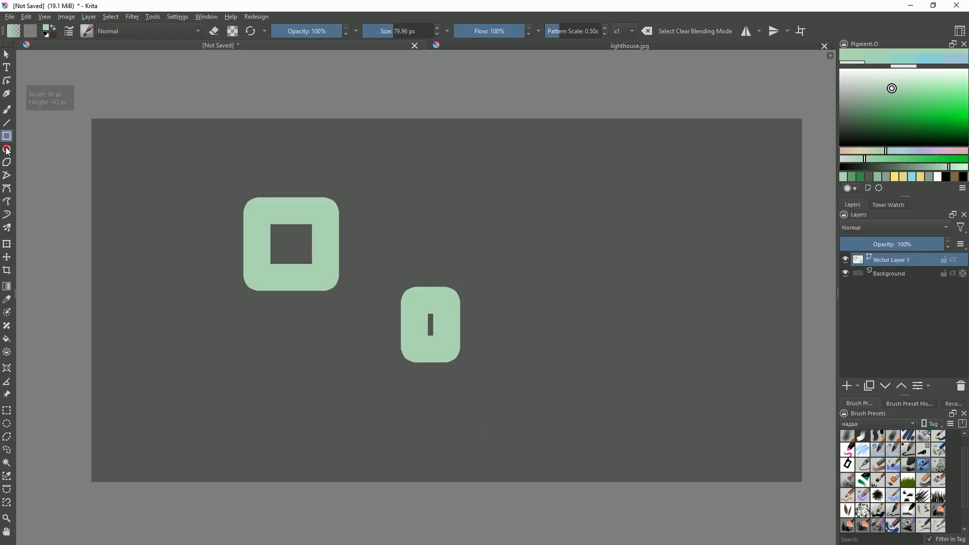
drag(265, 339, 369, 439)
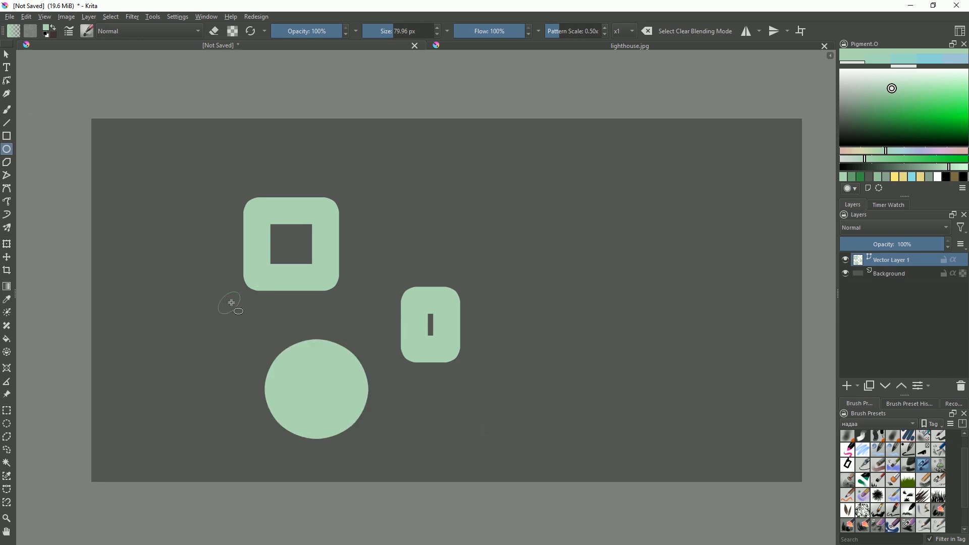
click(6, 123)
drag(355, 187, 502, 278)
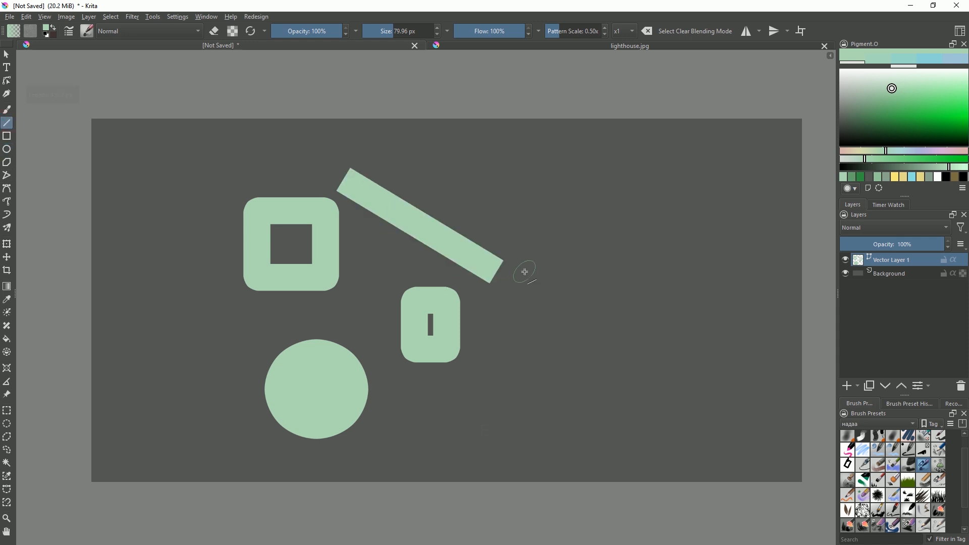
Try to paint on the vector layer with the brush, and show the tool options
key(b)
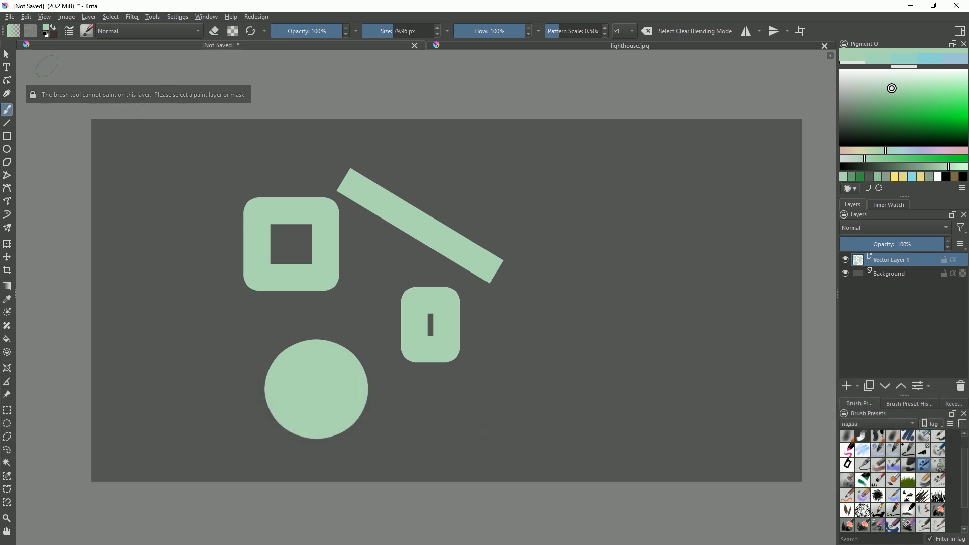
drag(276, 250, 261, 252)
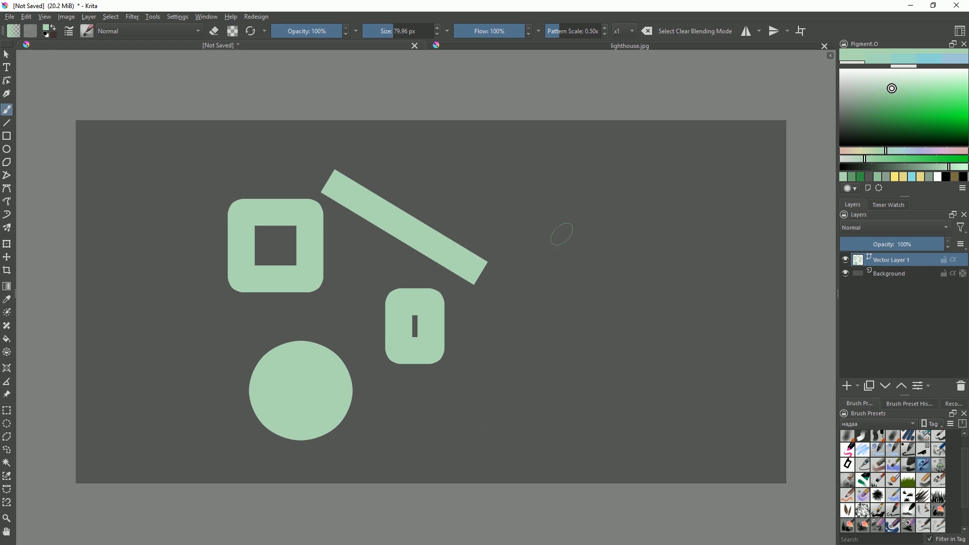
key(shift+n)
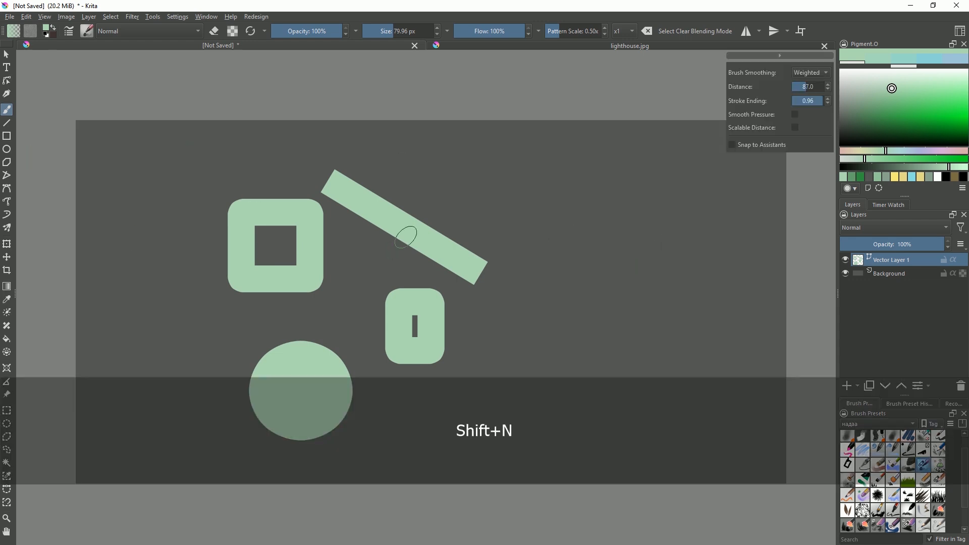
drag(514, 137, 514, 126)
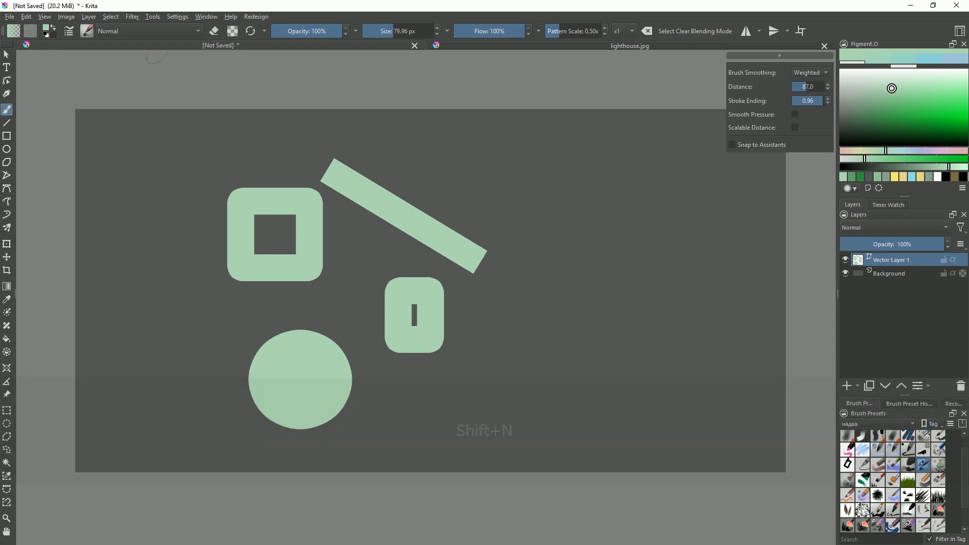
Move the larger rectangle to about X 301, Y 339 px and enlarge it to about 222 × 234 px
click(7, 56)
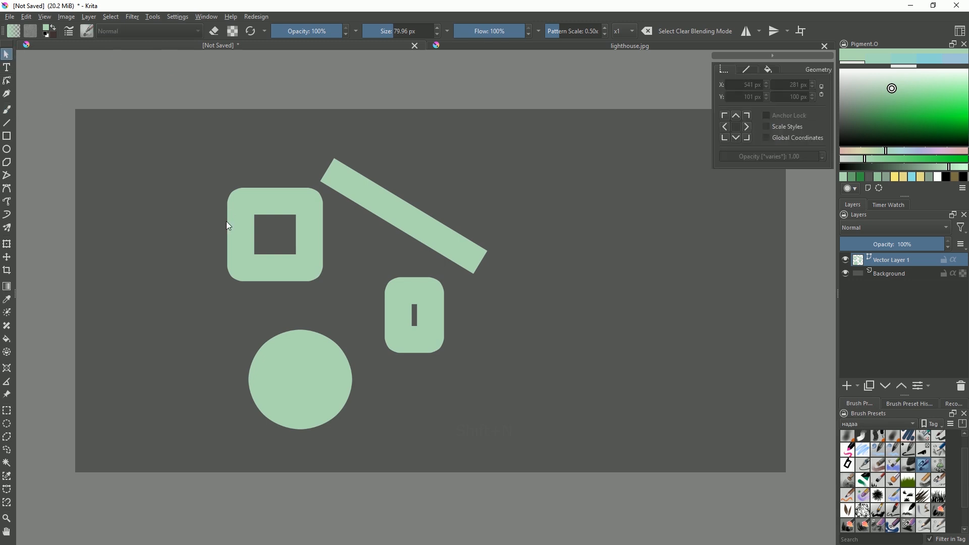
drag(271, 207, 239, 201)
drag(319, 201, 139, 184)
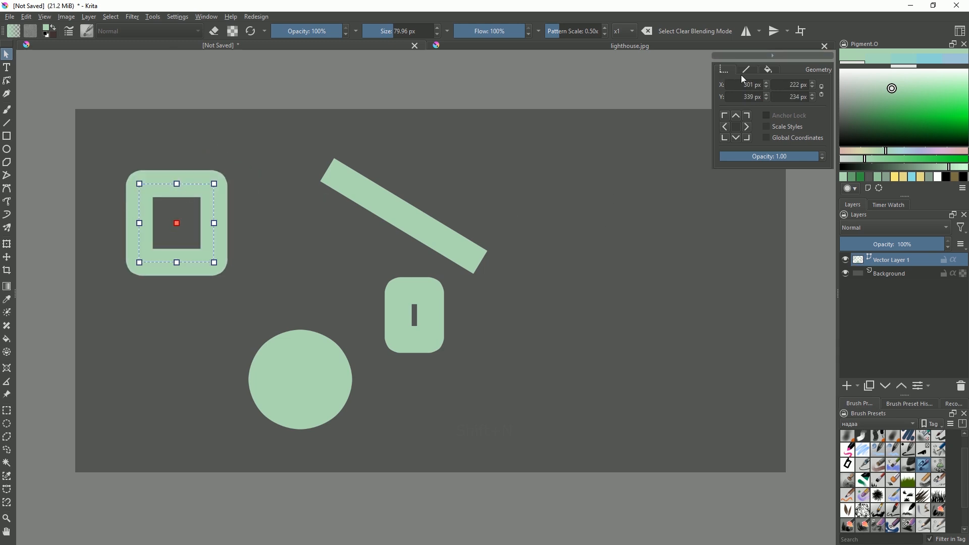
click(182, 18)
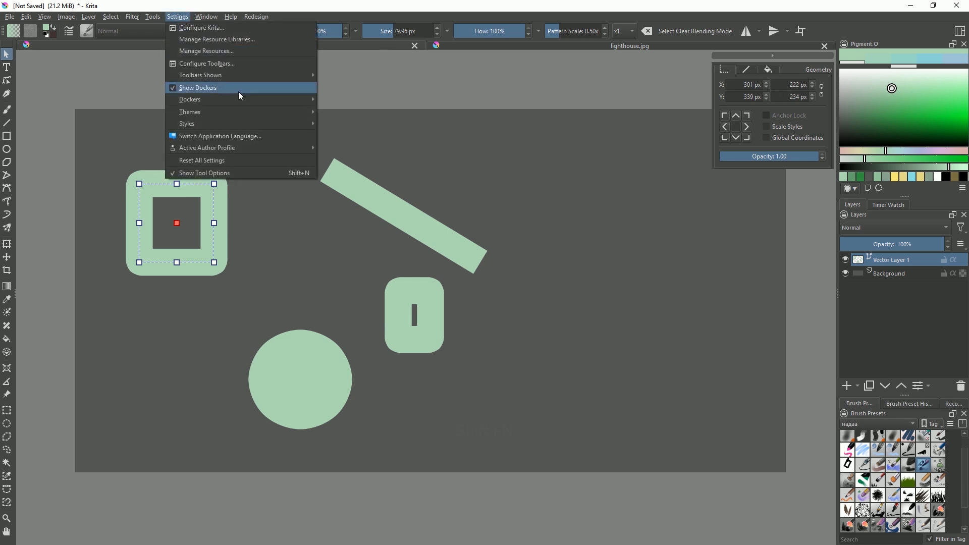
mouse_move(245, 101)
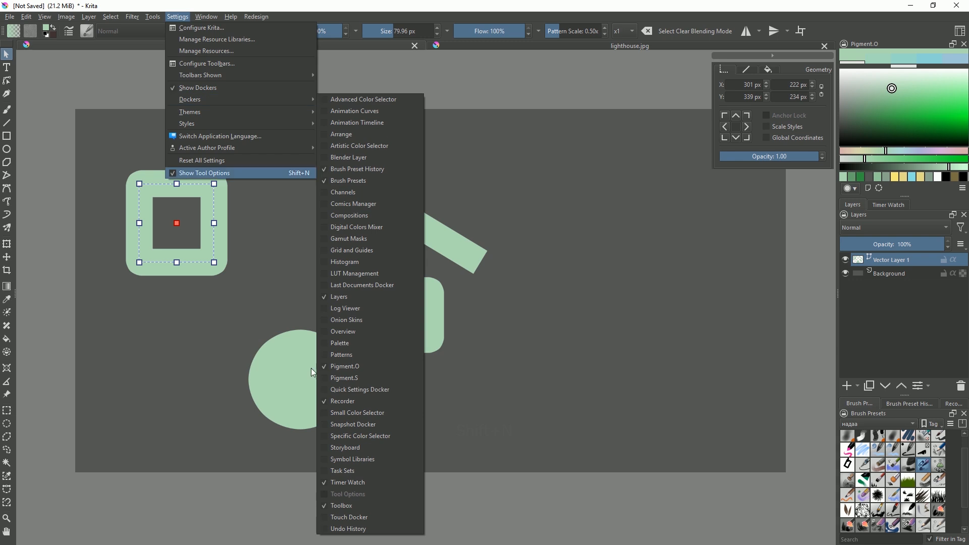
drag(531, 354, 530, 382)
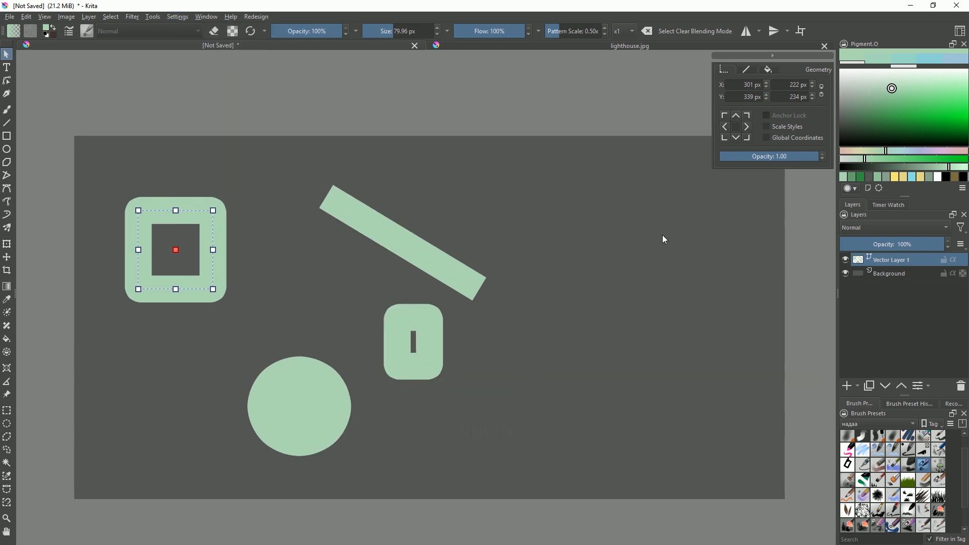
drag(572, 269, 576, 250)
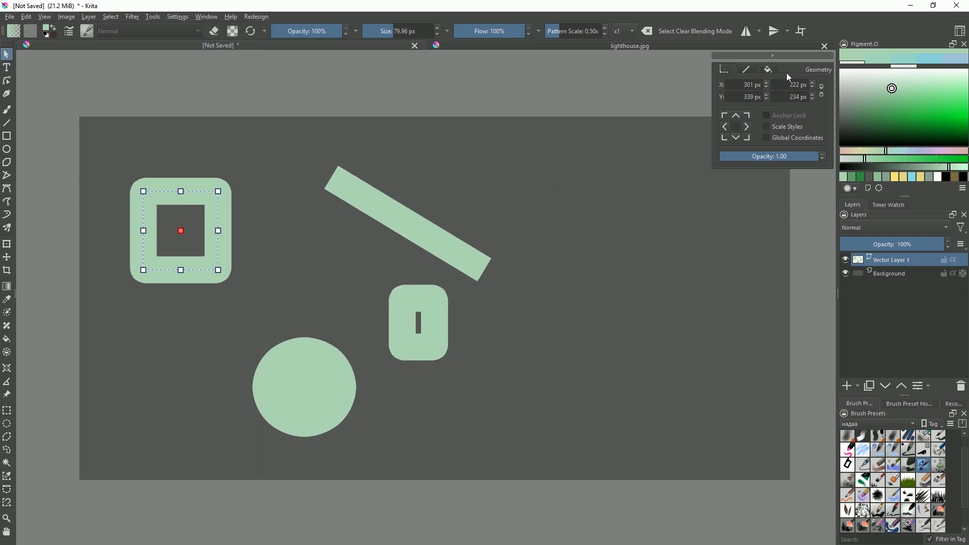
Change the larger rectangle's stroke color to off-white and give it a solid tan fill
click(746, 69)
click(760, 98)
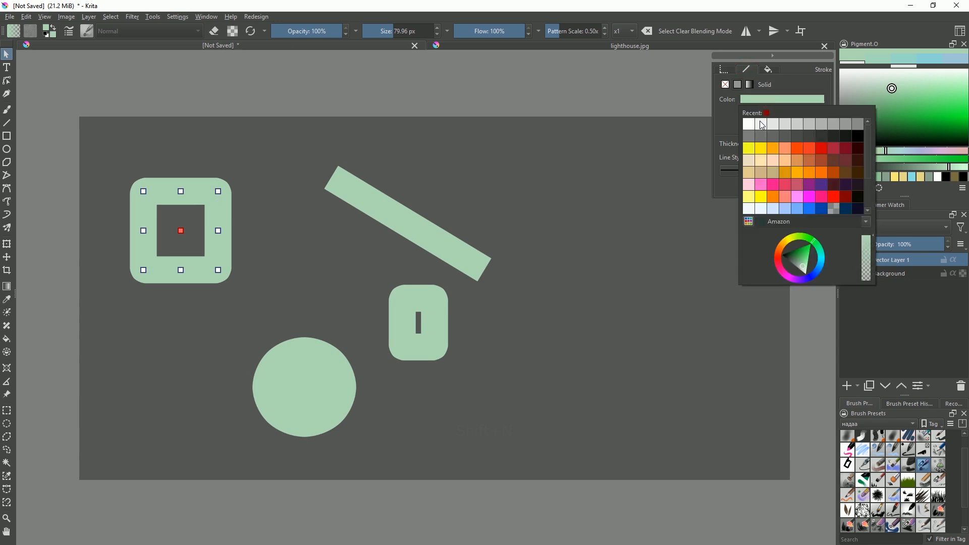
click(762, 131)
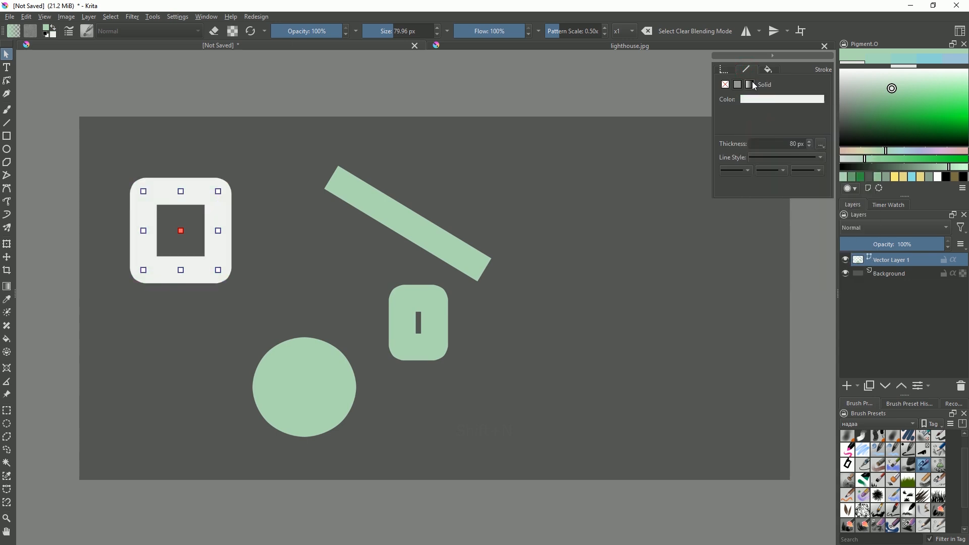
click(771, 71)
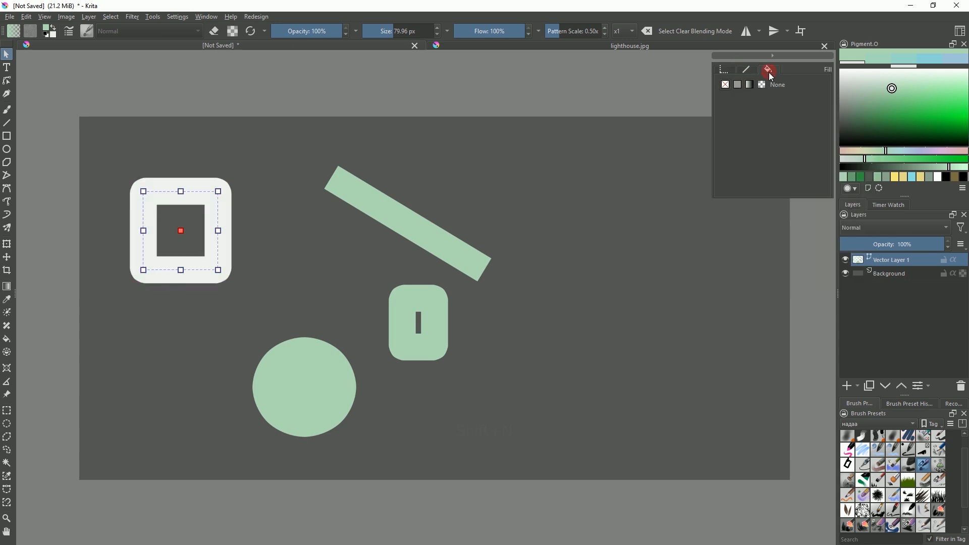
click(738, 85)
drag(557, 201, 562, 198)
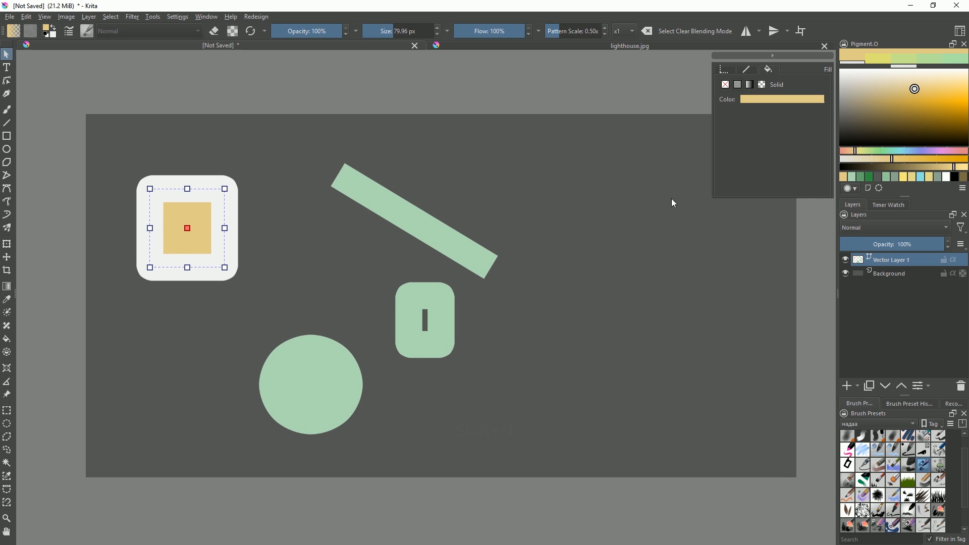
Try stroke thicknesses of 50 px and 1 px on the tan rectangle, and settle on 5 px
click(744, 70)
click(725, 70)
click(745, 71)
click(729, 71)
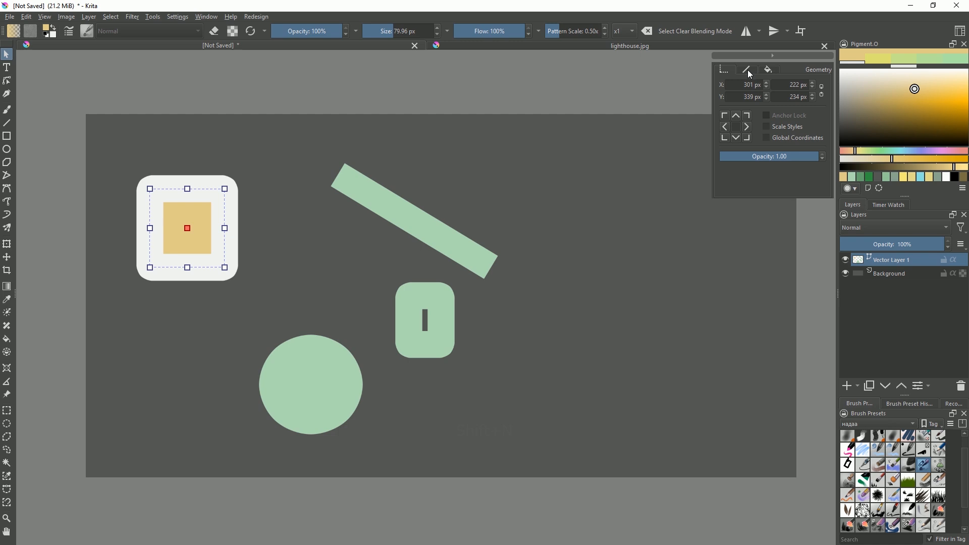
click(748, 71)
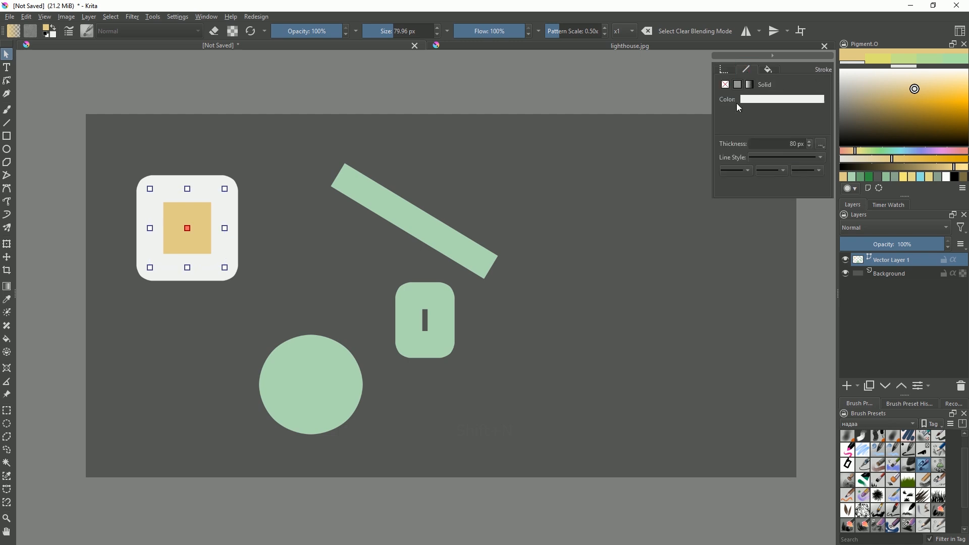
drag(791, 145, 797, 158)
text(50)
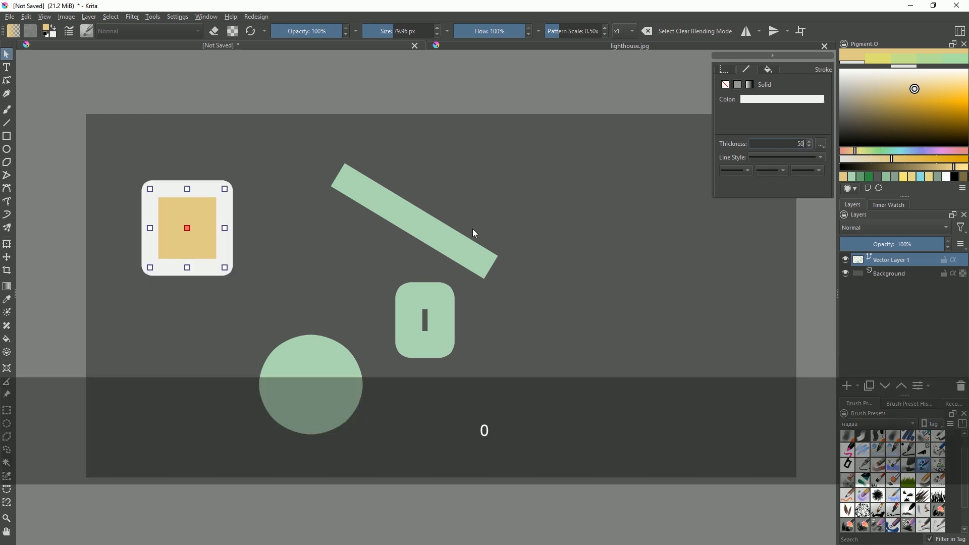
drag(787, 145, 810, 146)
text(1)
key(Return)
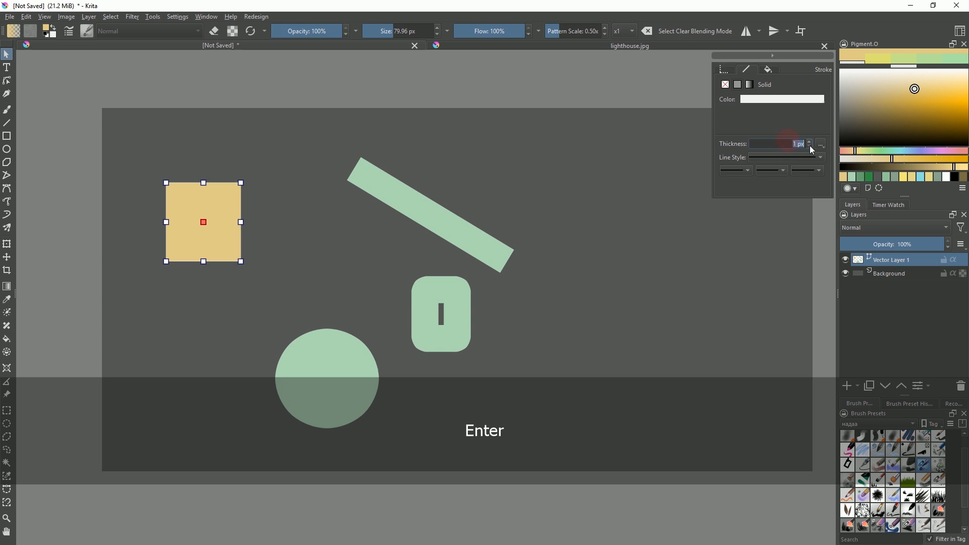
text(5)
key(Return)
Move the diagonal line to the right, and shift the small rounded rectangle slightly right
mouse_move(443, 226)
mouse_down()
mouse_move(495, 195)
mouse_move(559, 210)
mouse_up()
drag(467, 291, 496, 294)
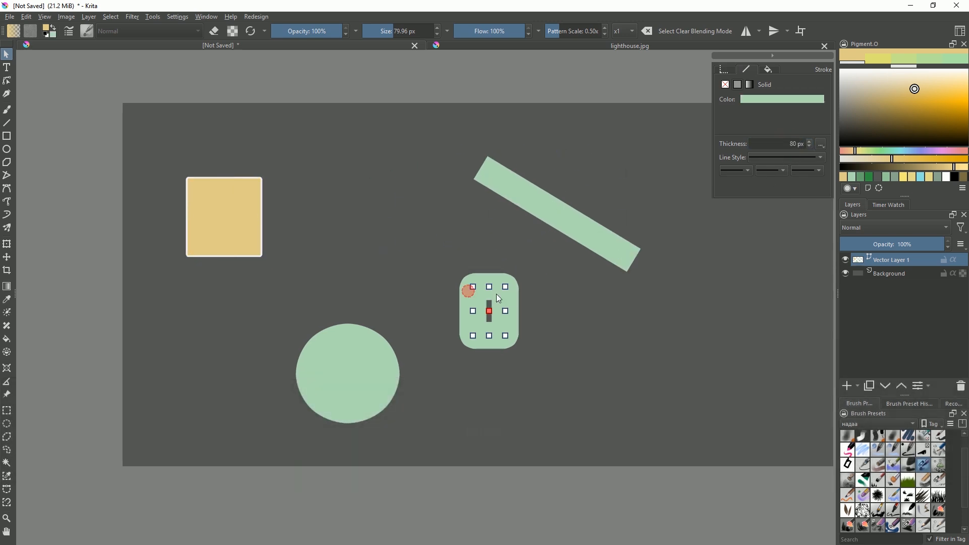
Draw an open, winding light green Bezier curve between the tan rectangle and the diagonal line
click(6, 189)
drag(368, 175, 413, 178)
drag(398, 271, 378, 285)
drag(429, 339, 445, 336)
drag(448, 288, 445, 258)
click(464, 239)
key(Return)
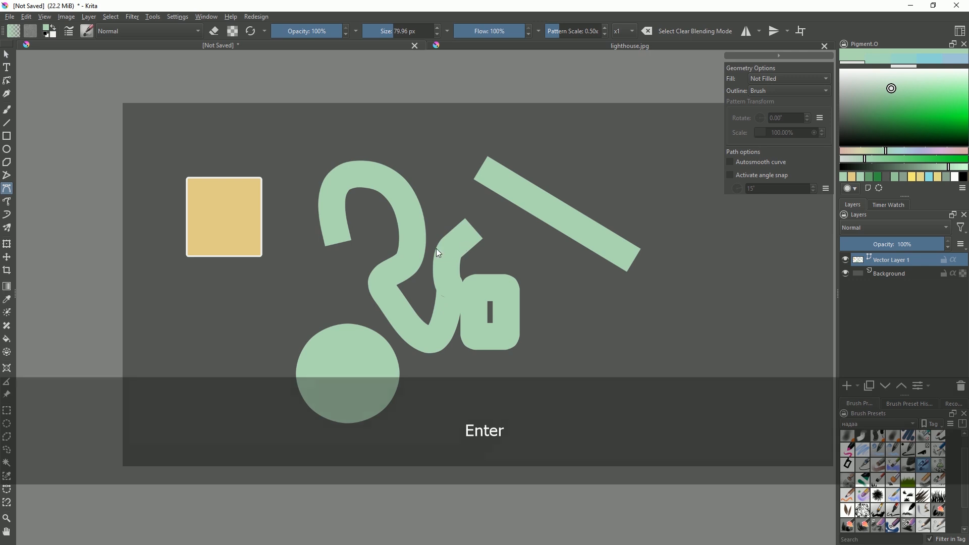
Edit the Bezier curve's nodes, moving the topmost node up and right and adjusting its handles to reshape the arch
click(7, 81)
click(347, 213)
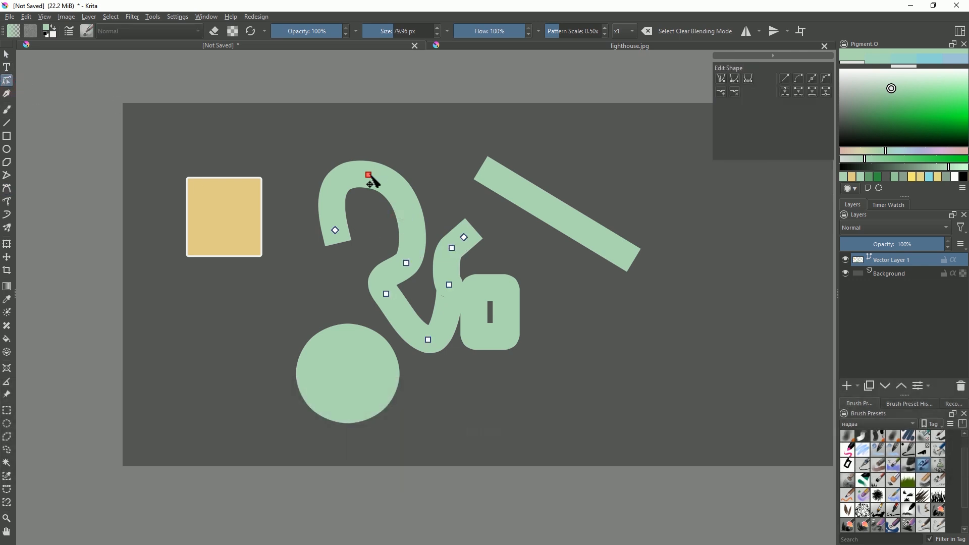
drag(369, 175, 438, 189)
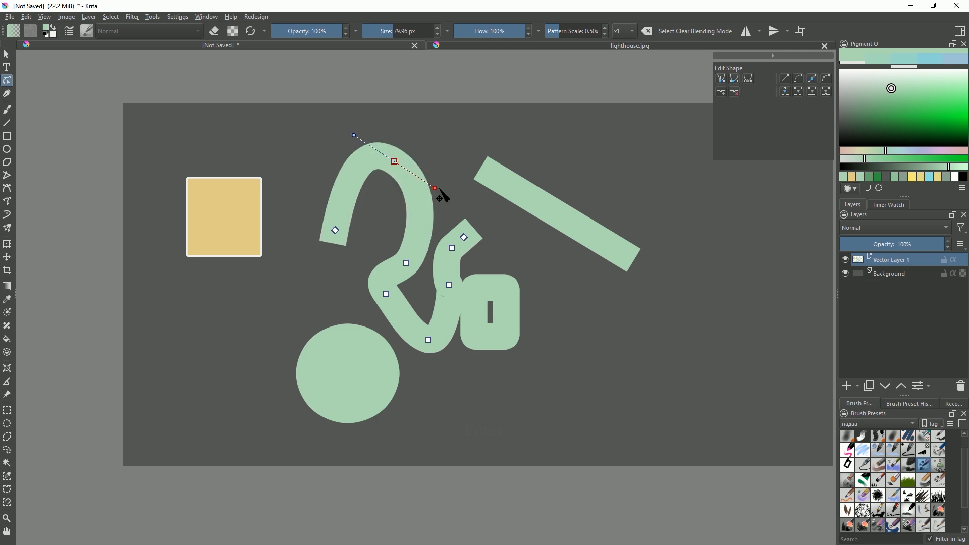
Set the winding Bezier curve's stroke thickness to 5 px
click(6, 54)
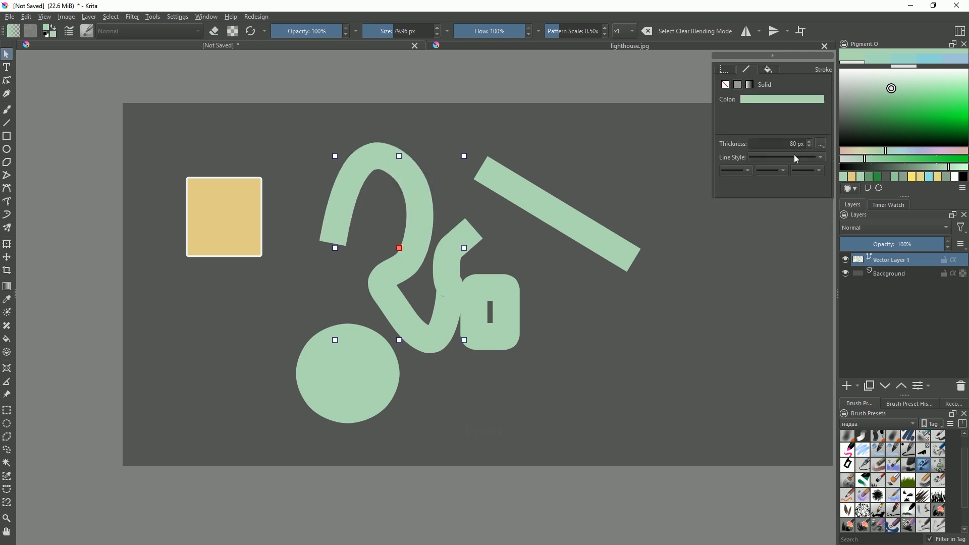
text(5)
key(Return)
text(5)
key(Return)
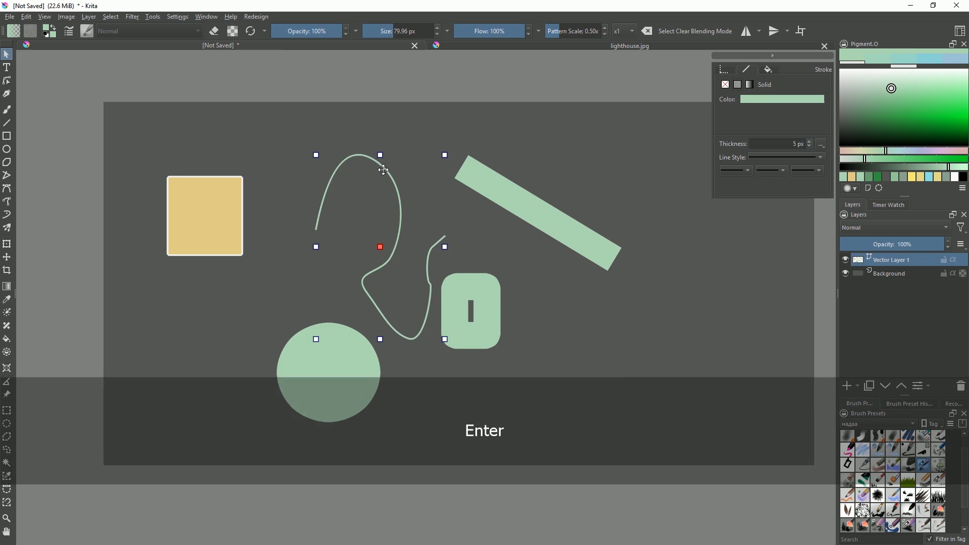
Widen the Bezier curve in both directions and reduce its height so it spans more of the space between the shapes
mouse_move(380, 155)
mouse_down()
mouse_move(381, 179)
mouse_move(382, 162)
mouse_up()
drag(398, 203, 364, 188)
drag(410, 236, 478, 238)
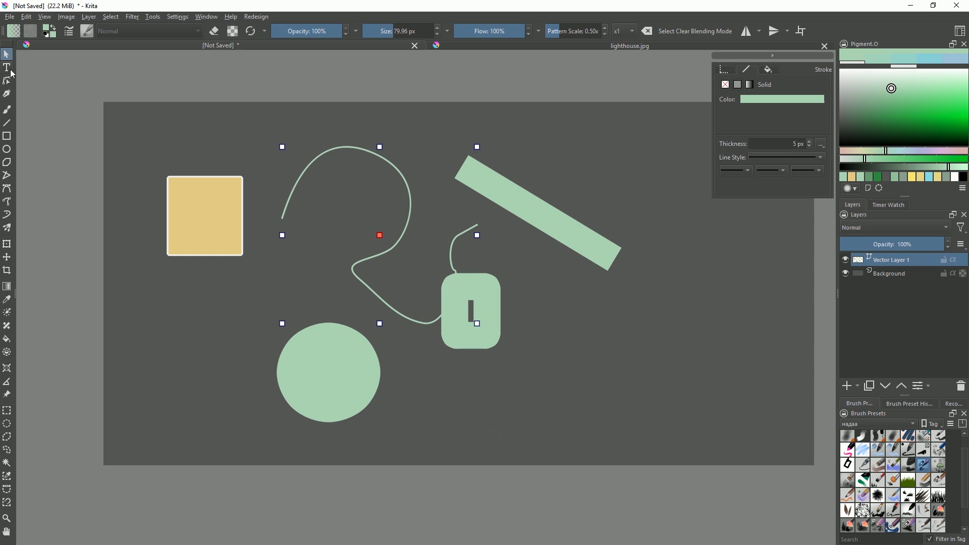
Add a "Placeholder Text" text object below the diagonal line, keeping the default wording, and reposition it slightly
click(7, 68)
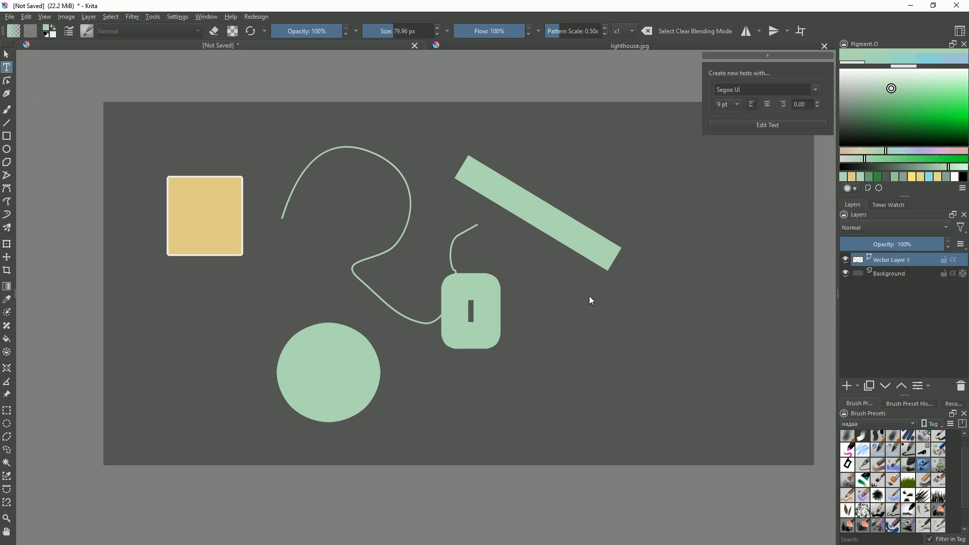
drag(777, 410, 776, 412)
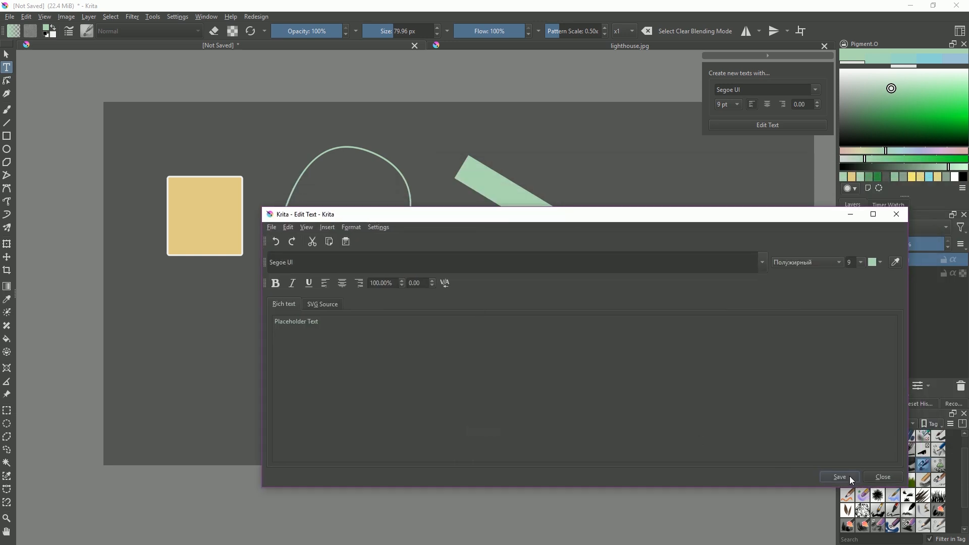
click(881, 476)
drag(633, 319, 619, 360)
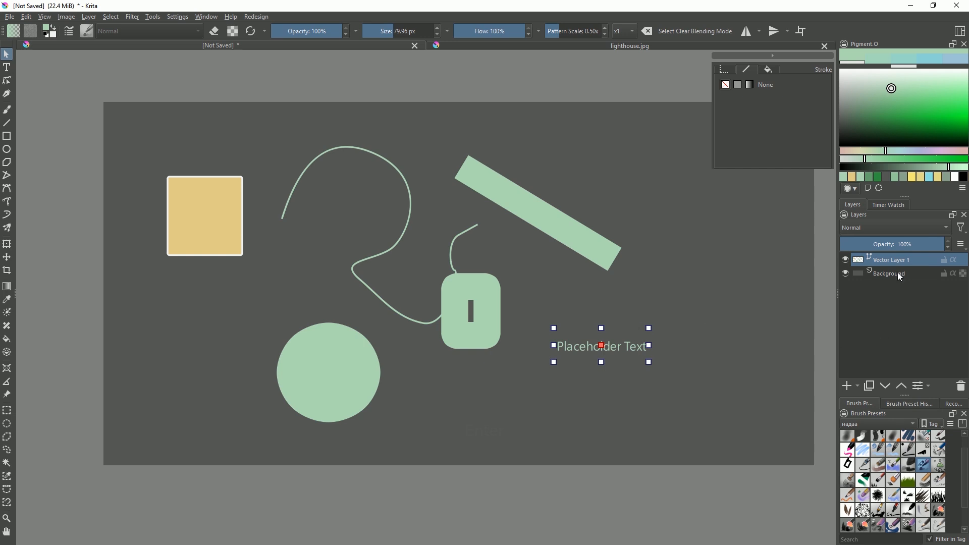
Examine the options for converting Vector Layer 1 to other layer and mask types
mouse_move(895, 267)
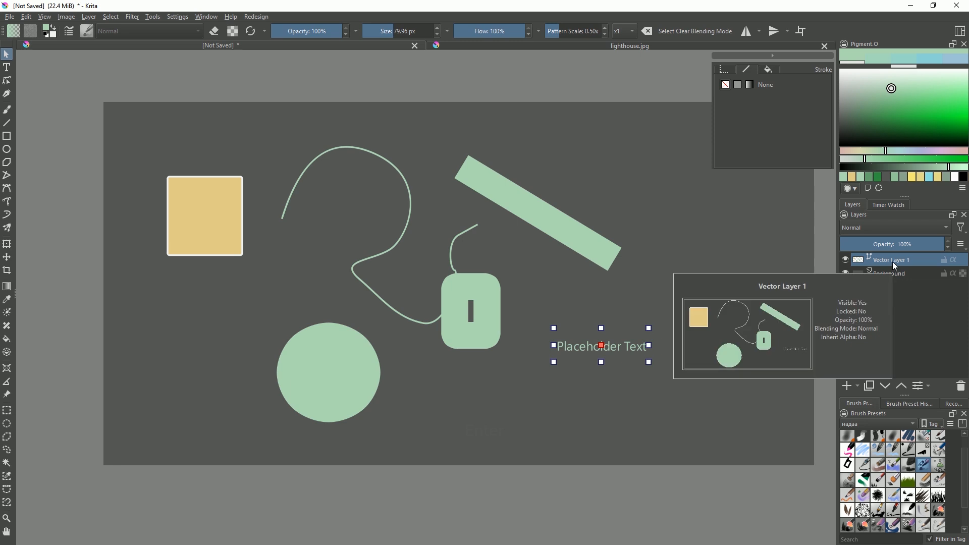
right_click(893, 261)
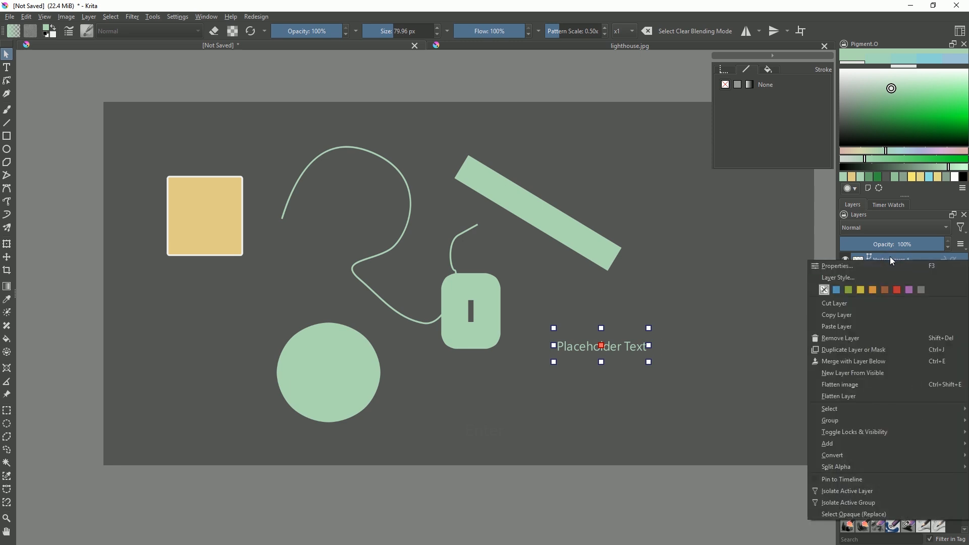
mouse_move(853, 454)
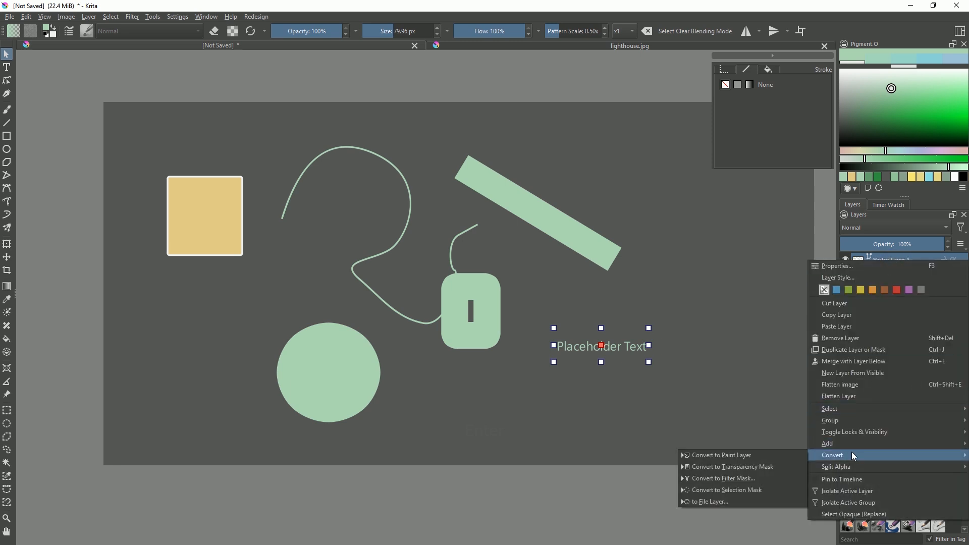
click(753, 456)
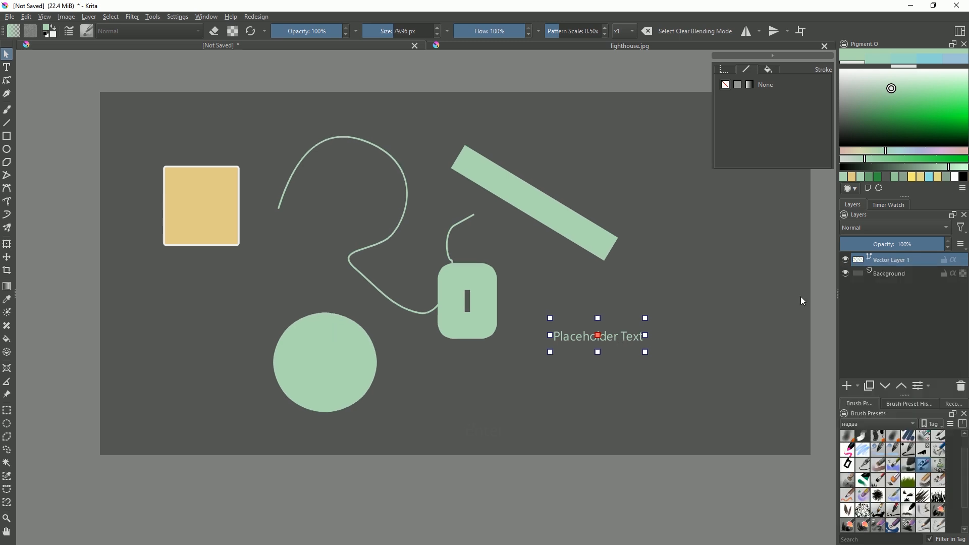
Hide Vector Layer 1 and add a new paint layer directly above Background, ready for brush painting
click(845, 260)
click(892, 274)
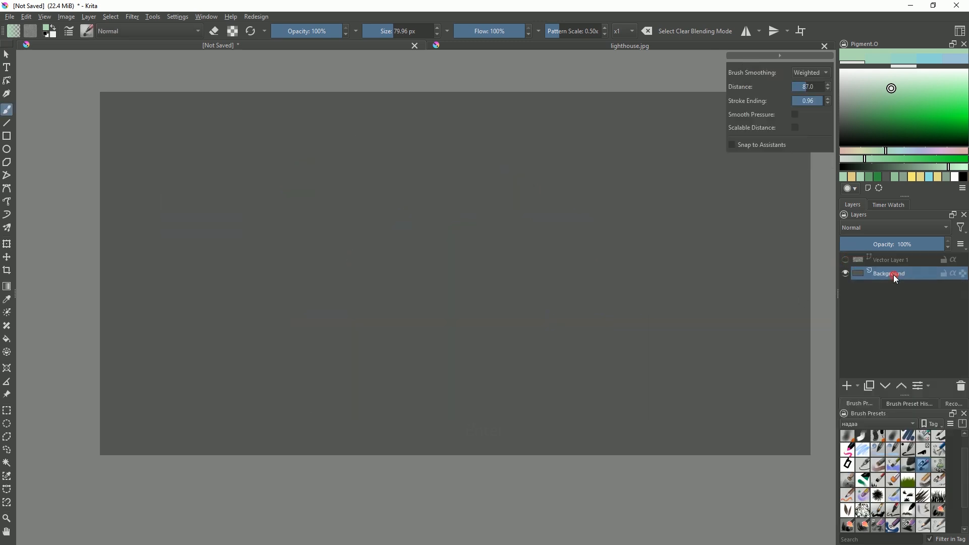
click(848, 387)
key(b)
Paint several thick light green freehand strokes around the middle of the canvas on Paint Layer 2
drag(437, 279, 520, 312)
scroll(519, 310, up, 4)
mouse_move(495, 207)
mouse_down()
mouse_move(543, 235)
mouse_move(513, 227)
mouse_move(572, 212)
mouse_move(601, 252)
mouse_up()
scroll(571, 245, up, 4)
scroll(506, 252, down, 2)
scroll(505, 251, down, 4)
scroll(591, 309, down, 2)
scroll(591, 310, up, 1)
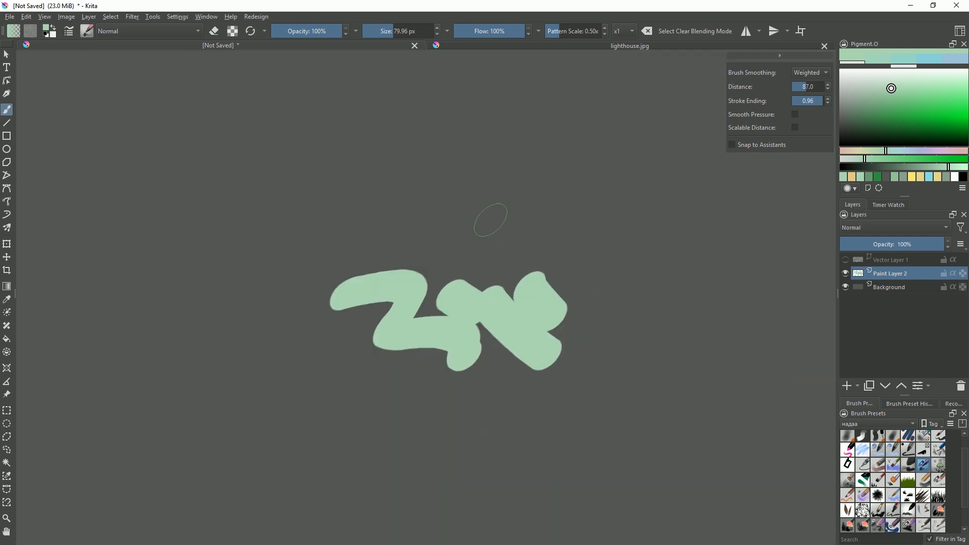
drag(551, 221, 640, 255)
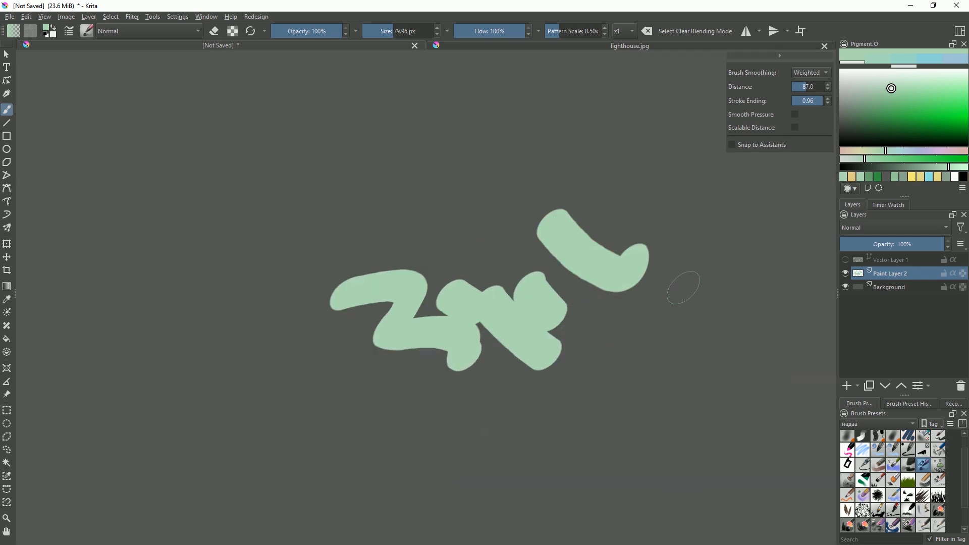
Show Vector Layer 1 again, hide Paint Layer 2, and make the vector layer active
click(845, 260)
click(846, 273)
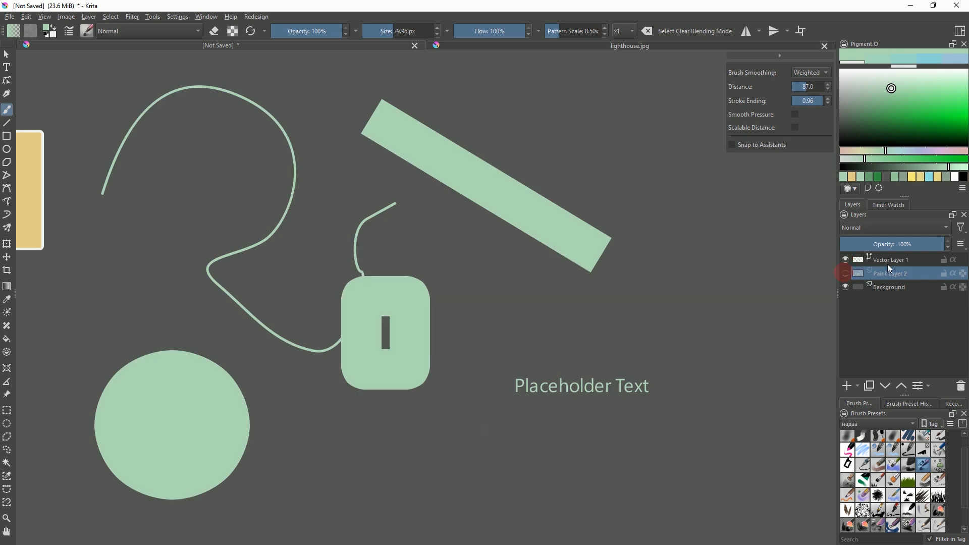
click(888, 260)
Rotate the placeholder text slightly, and enlarge the small rounded rectangle up and to the right into a large frame
scroll(493, 322, down, 2)
scroll(490, 310, up, 2)
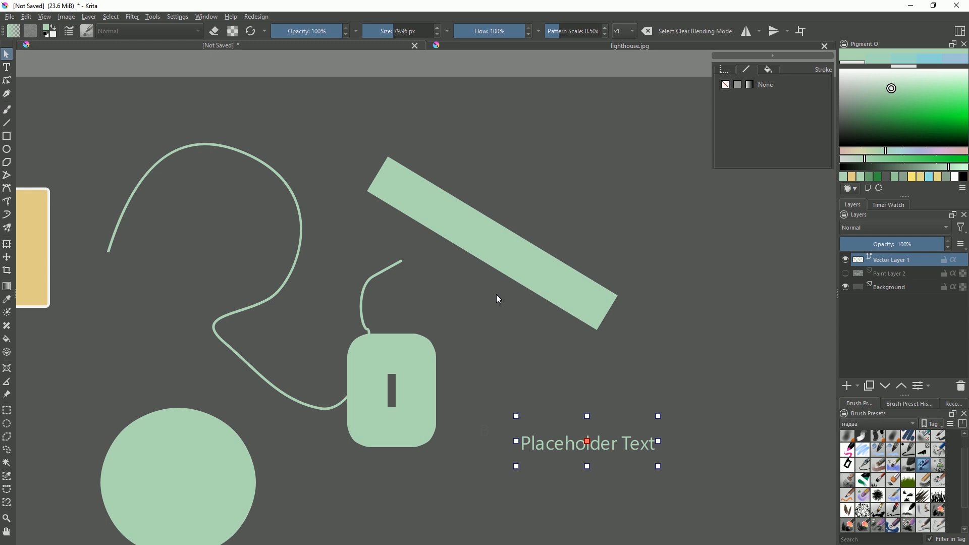
scroll(547, 250, up, 4)
scroll(531, 271, down, 5)
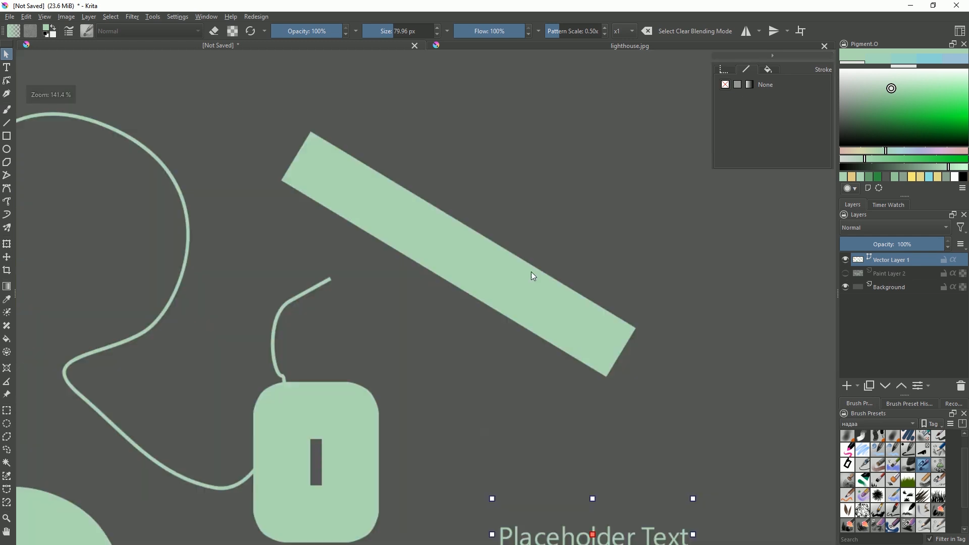
scroll(378, 322, up, 2)
scroll(425, 312, down, 4)
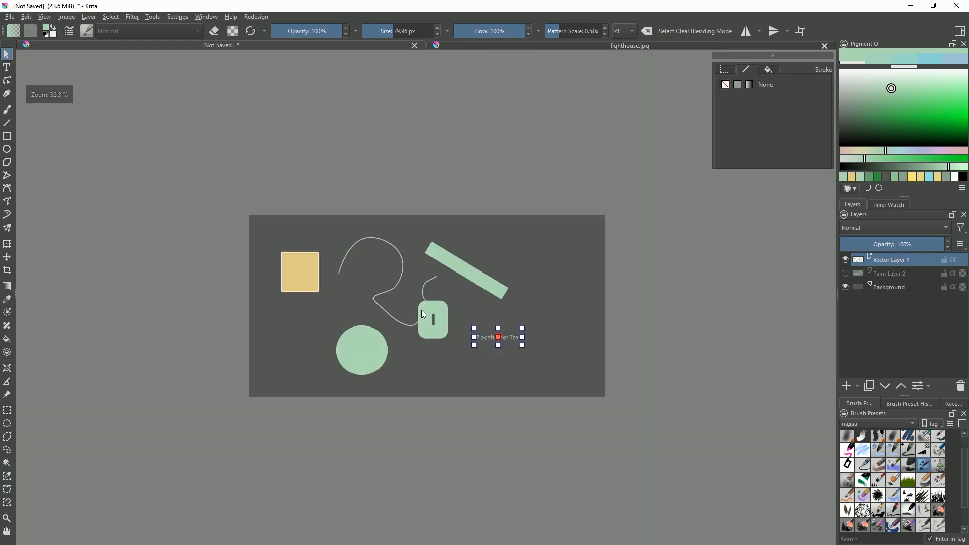
scroll(454, 313, up, 2)
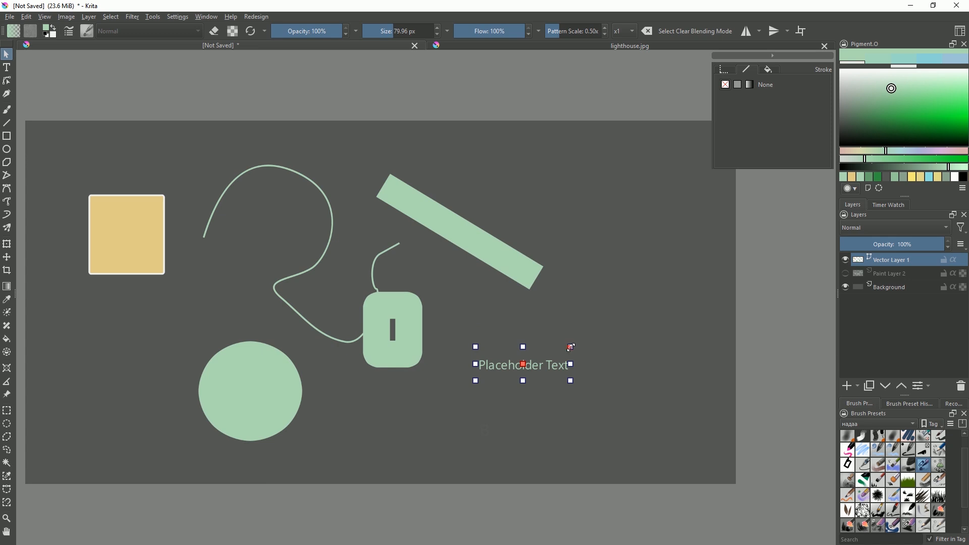
drag(574, 344, 593, 343)
click(385, 328)
drag(434, 298, 664, 187)
Examine the enlarged vector rectangle's edges and rounded corners at high magnification
scroll(661, 187, up, 7)
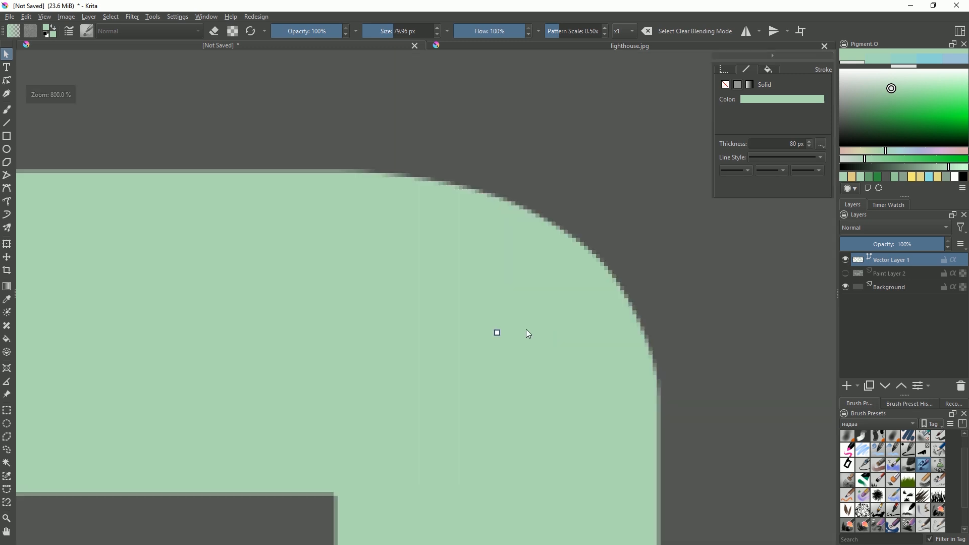
scroll(493, 334, down, 8)
scroll(585, 271, up, 5)
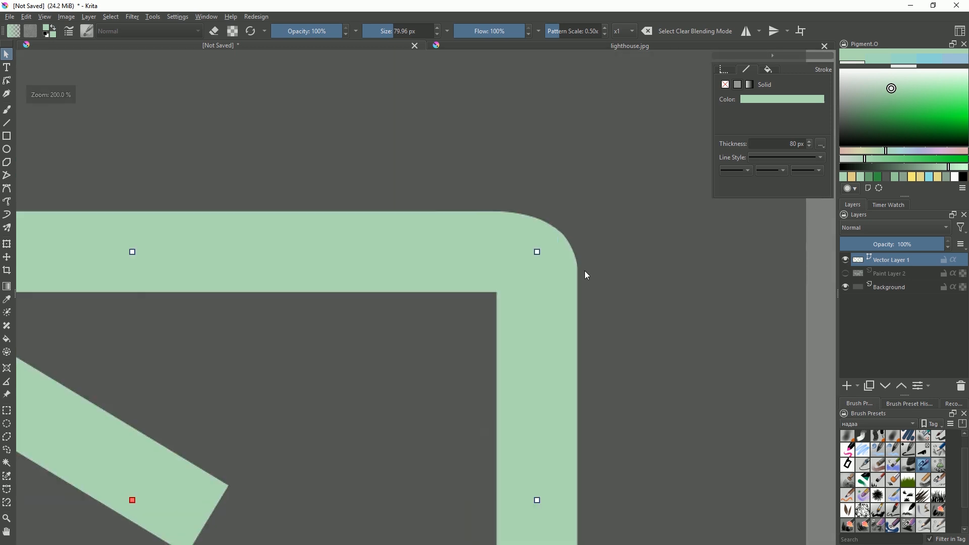
scroll(366, 216, up, 4)
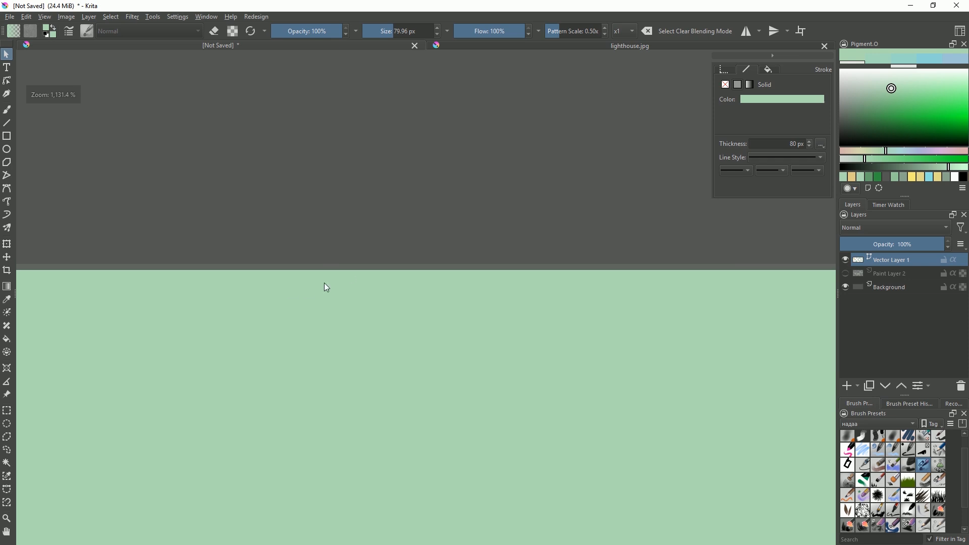
scroll(324, 283, down, 8)
scroll(370, 345, up, 2)
drag(400, 202, 371, 237)
Hide Vector Layer 1, show and activate Paint Layer 2, and inspect the edges of its brush strokes up close
click(886, 274)
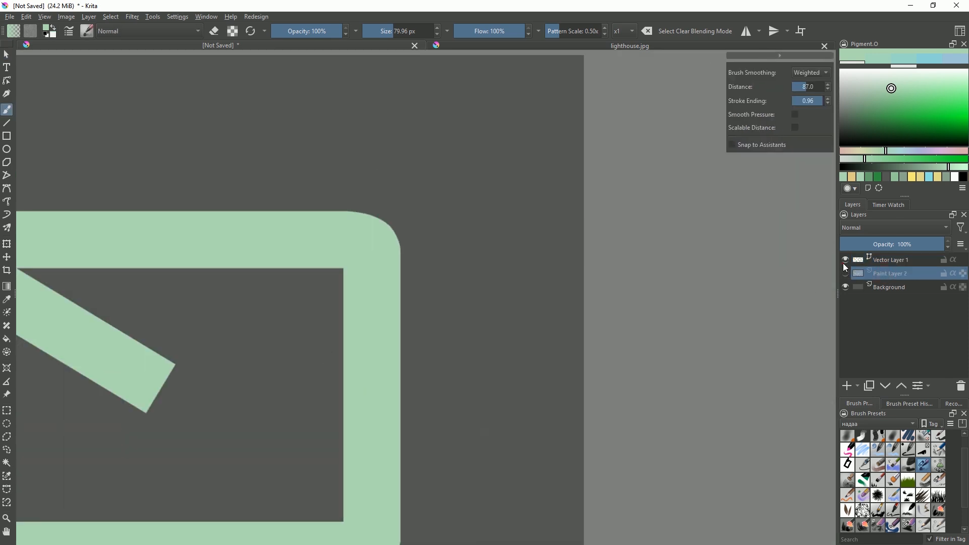
click(845, 260)
scroll(303, 328, down, 3)
scroll(356, 340, up, 5)
key(ctrl+t)
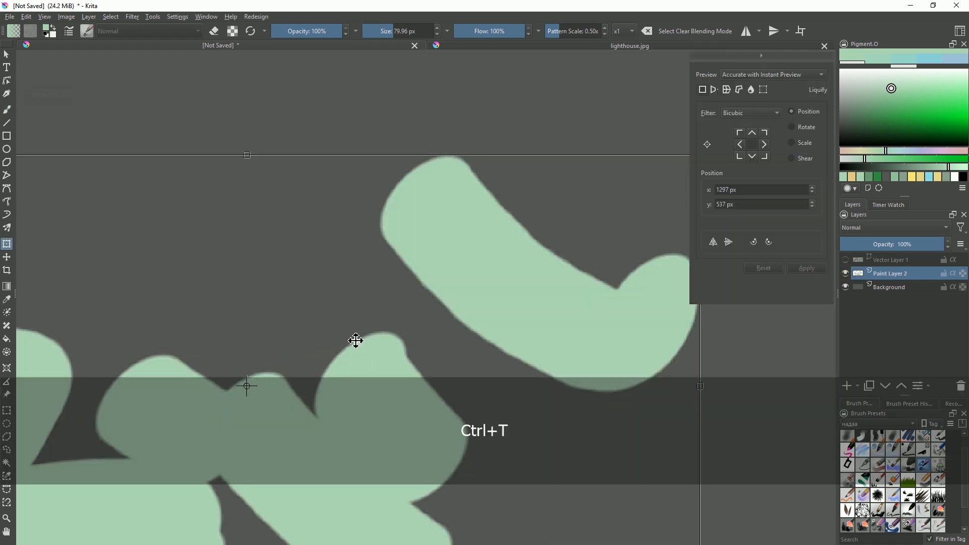
scroll(356, 340, down, 3)
scroll(320, 342, up, 6)
key(b)
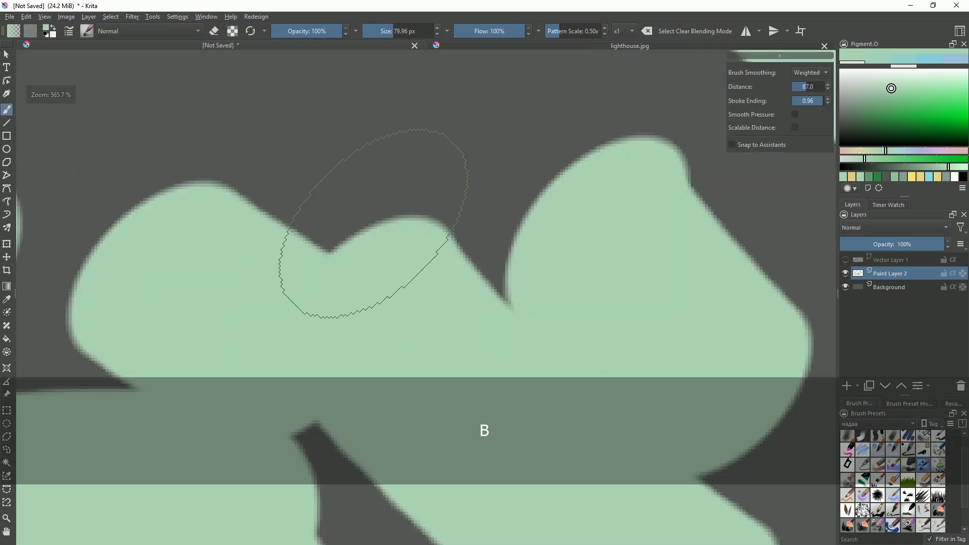
Reduce the brush size to about 37 px and paint a short diagonal stroke above the existing green strokes
scroll(374, 223, down, 3)
drag(437, 244, 416, 237)
drag(349, 131, 376, 225)
scroll(345, 196, up, 4)
mouse_move(346, 196)
mouse_down()
mouse_move(258, 196)
mouse_move(509, 337)
mouse_up()
scroll(417, 268, down, 5)
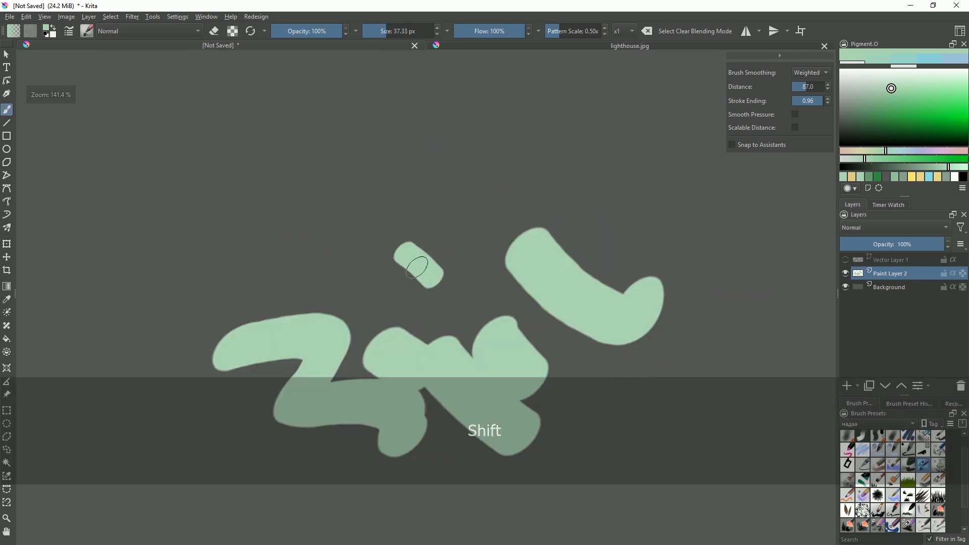
Draw an unfilled, brush-outlined rectangle of about 229 × 133 px above the strokes on Paint Layer 2
click(7, 136)
drag(251, 134, 416, 230)
scroll(364, 143, up, 3)
scroll(275, 137, down, 2)
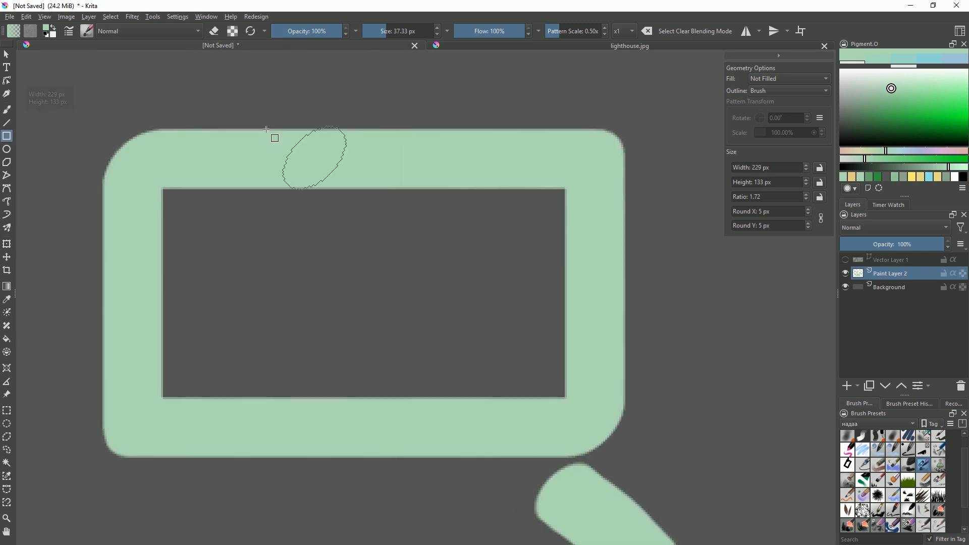
scroll(303, 143, up, 3)
scroll(317, 156, down, 4)
Select the painted rectangle and short stroke with a freehand selection, and scale them up to several times their size
key(q)
mouse_move(452, 147)
mouse_down()
mouse_move(214, 244)
mouse_move(454, 318)
mouse_move(454, 285)
mouse_up()
key(ctrl+t)
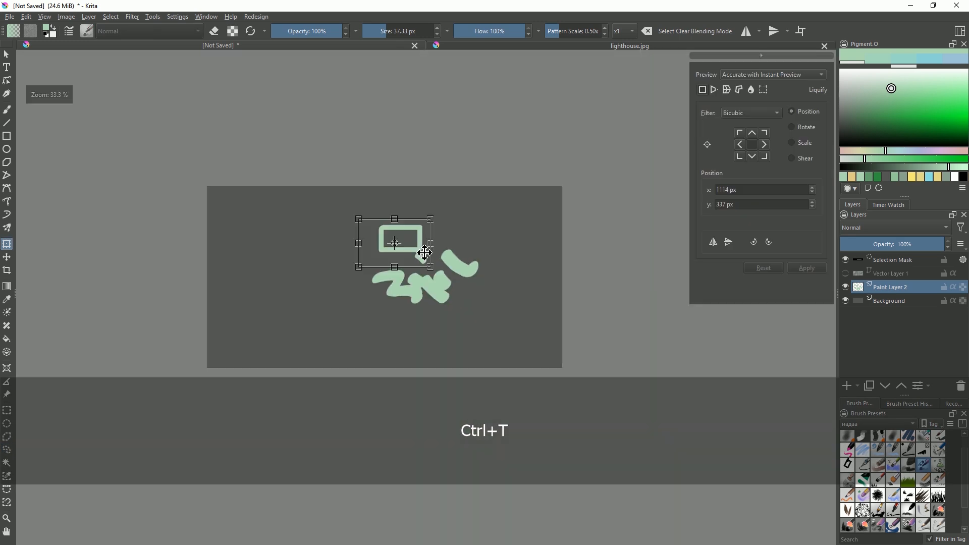
mouse_move(420, 251)
mouse_down()
mouse_move(573, 284)
mouse_move(460, 295)
mouse_up()
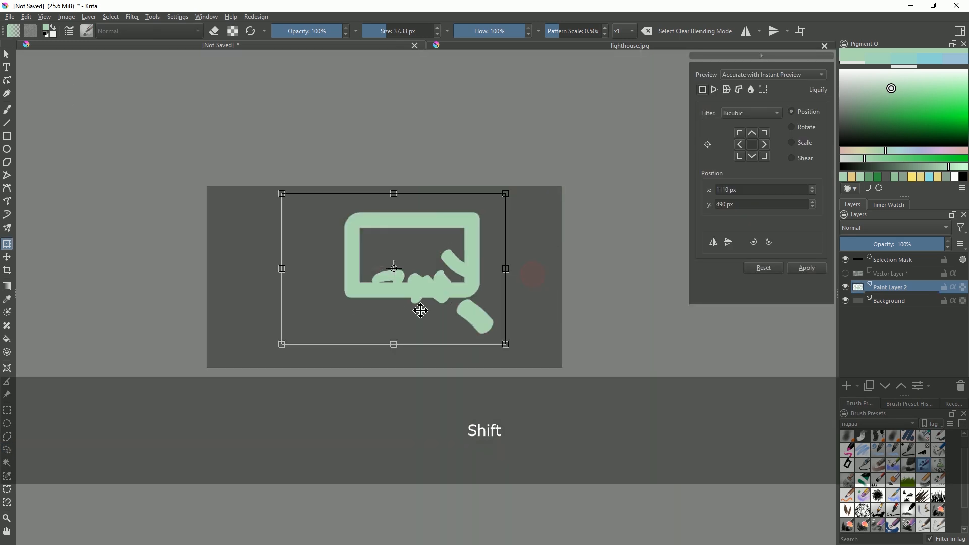
drag(281, 344, 214, 385)
key(b)
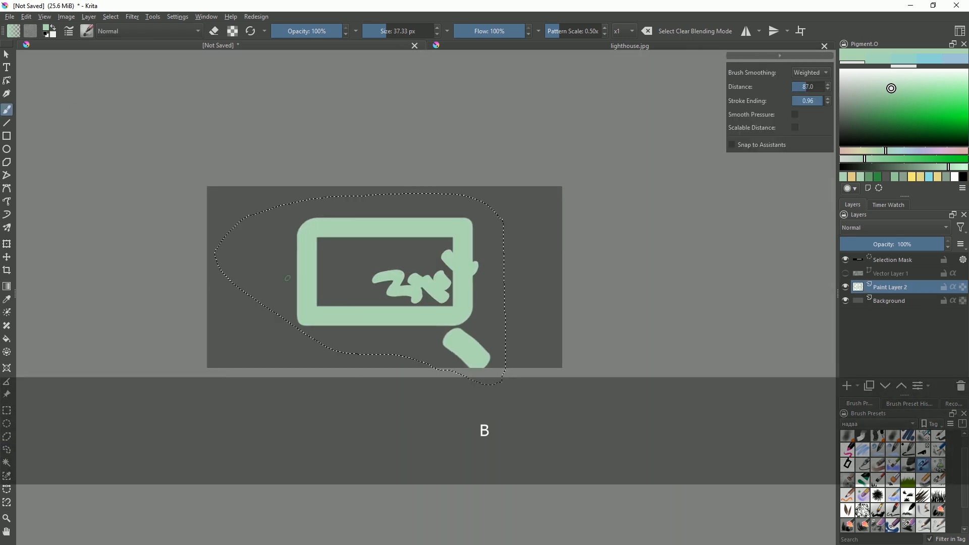
Examine the enlarged raster rectangle's edges up close and clear the selection
scroll(323, 247, up, 10)
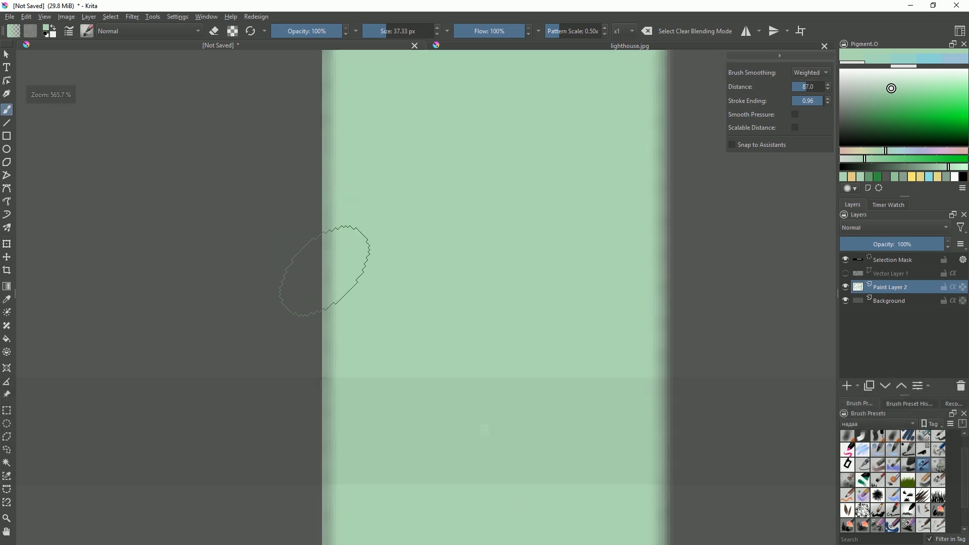
scroll(315, 287, down, 3)
key(d)
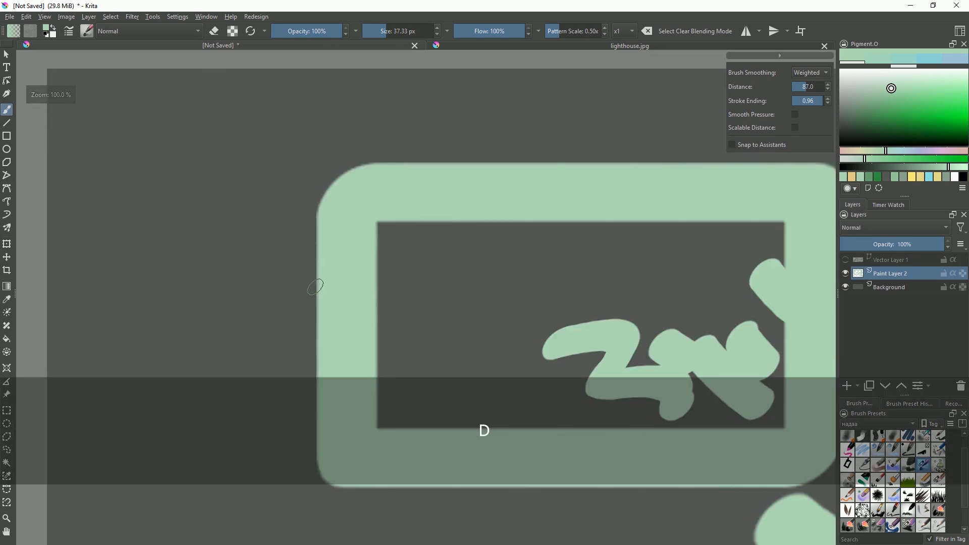
scroll(316, 287, down, 5)
Hide Paint Layer 2 and show Vector Layer 1 to compare the enlarged vector rectangle
click(845, 273)
click(844, 260)
scroll(270, 299, up, 4)
drag(545, 274, 388, 300)
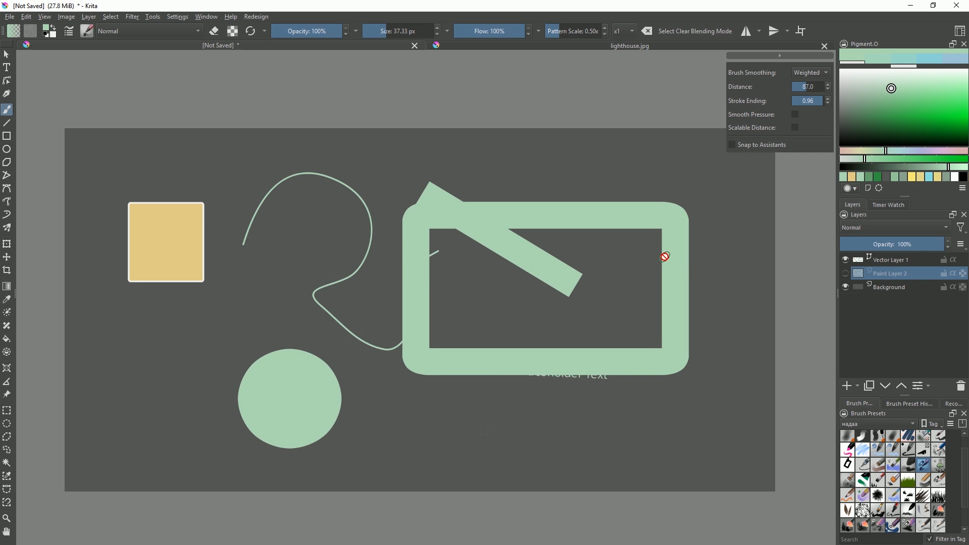
Hide Vector Layer 1, and copy the entire lighthouse.jpg image into the unsaved document as a new layer
click(845, 260)
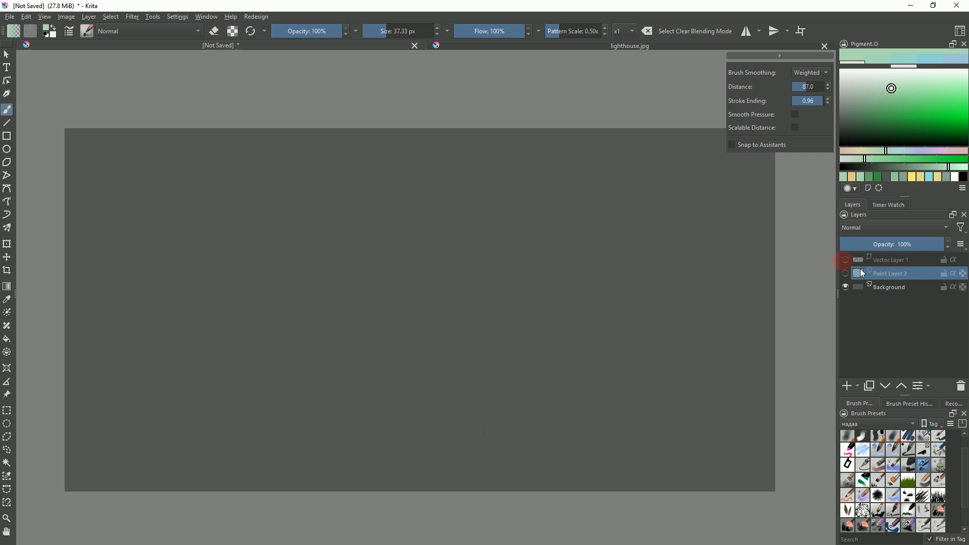
click(858, 387)
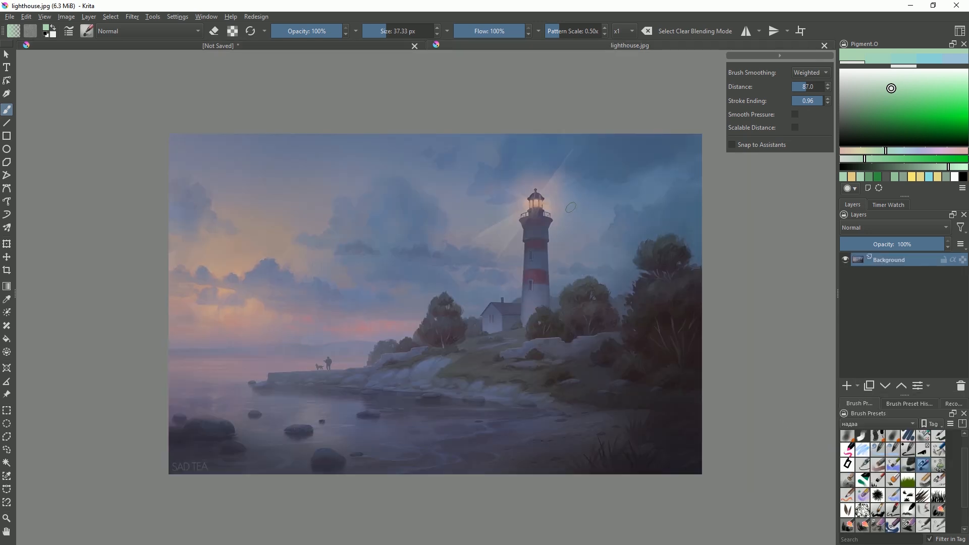
key(ctrl+a)
key(ctrl+c)
click(295, 45)
key(ctrl+v)
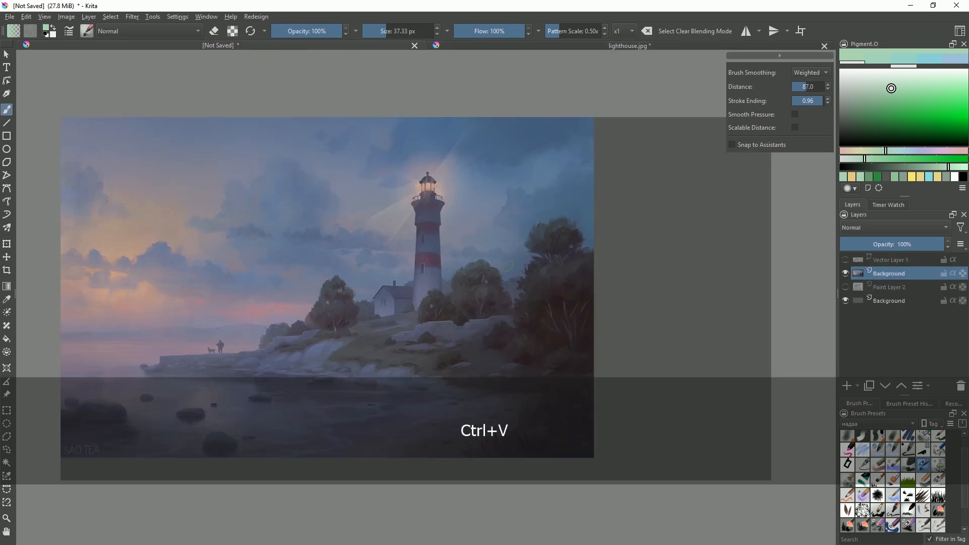
Move the pasted lighthouse image right and slightly down within the canvas
key(t)
drag(489, 255, 544, 265)
key(b)
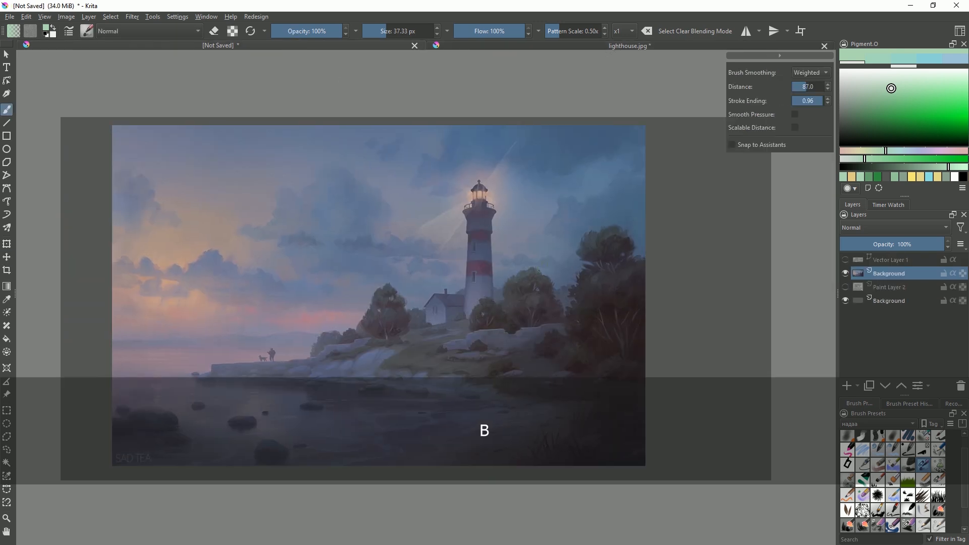
key(shift)
key(shift+n)
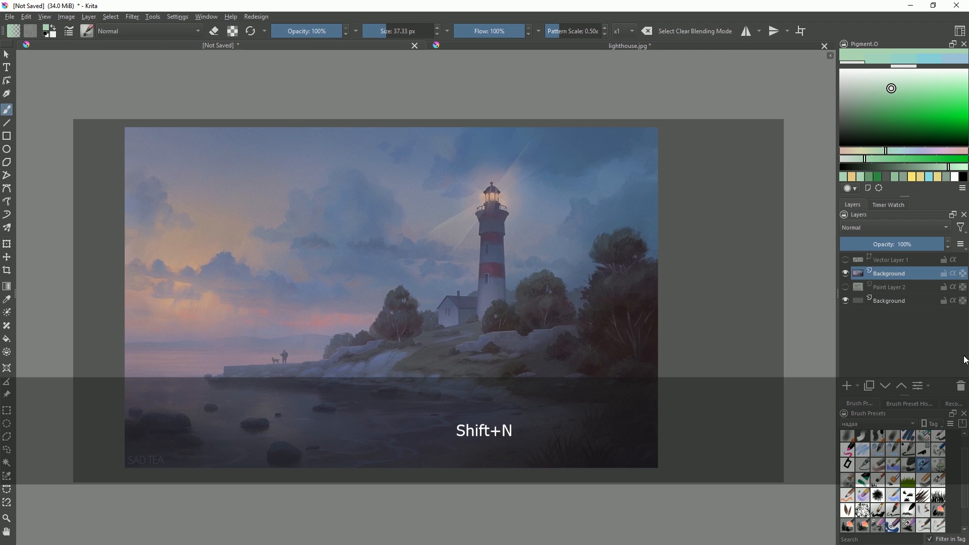
Add an HSV/HSL Adjustment filter layer above the lighthouse image with saturation 24 and lightness -26
click(859, 386)
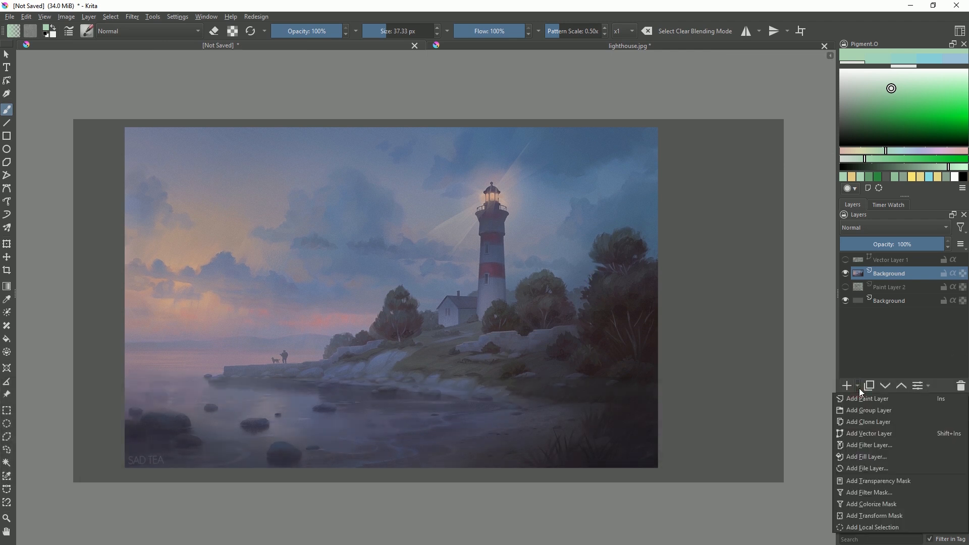
click(870, 447)
drag(495, 130, 199, 153)
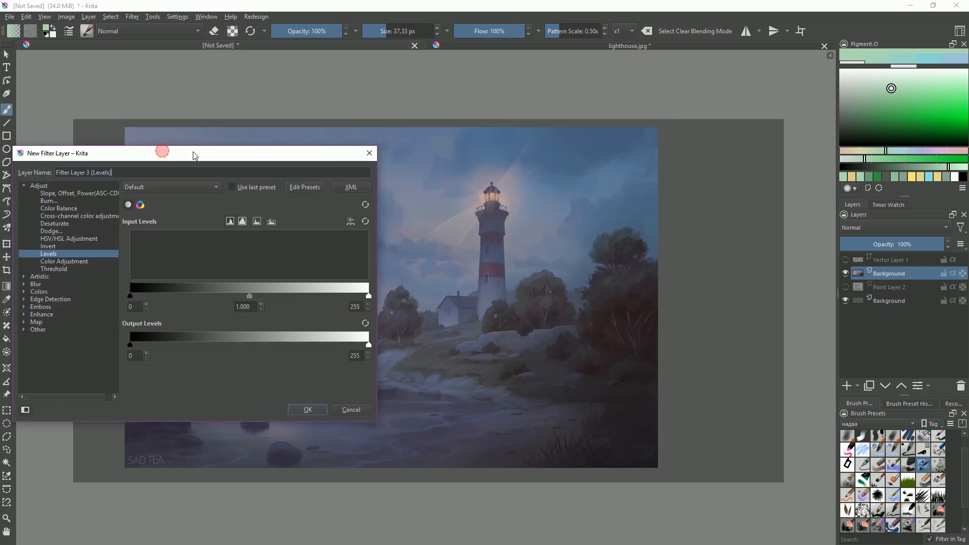
click(61, 238)
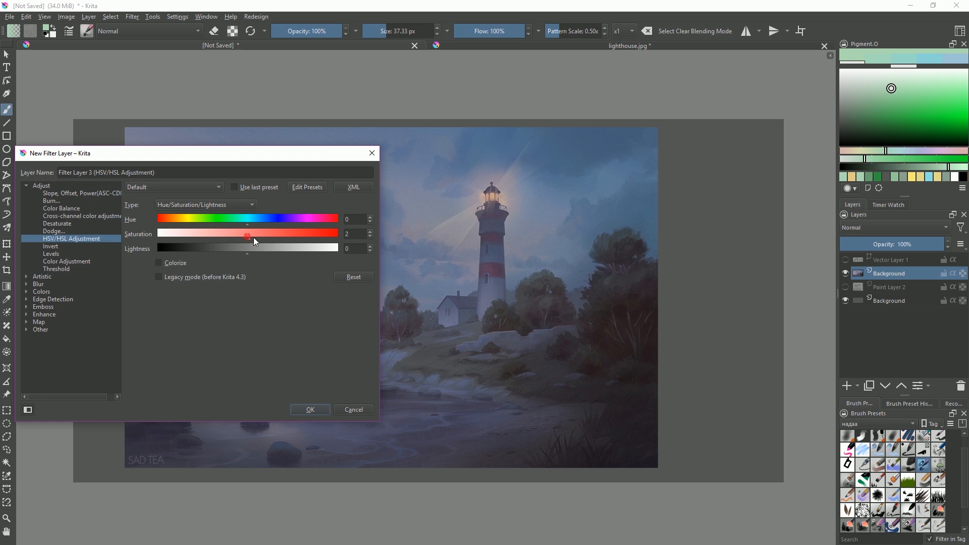
drag(248, 253, 225, 253)
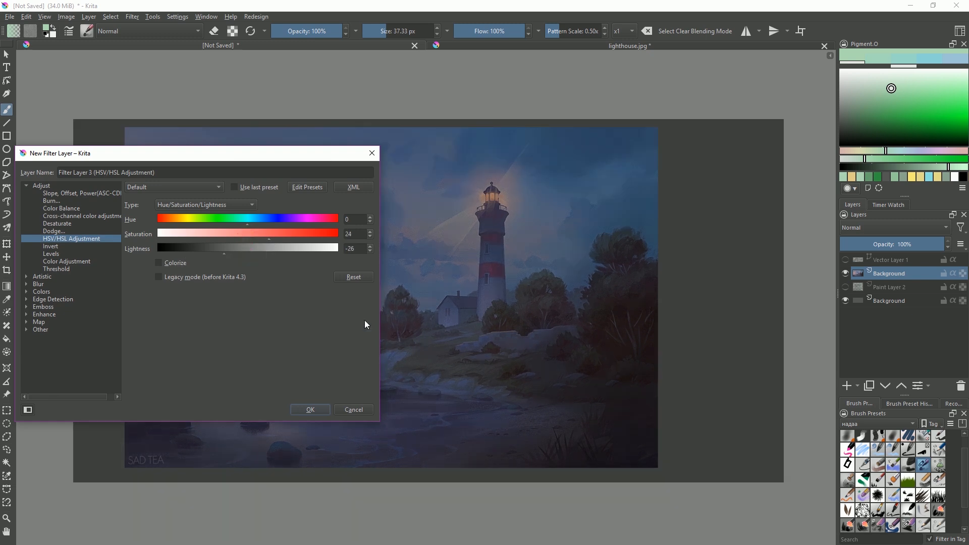
click(315, 410)
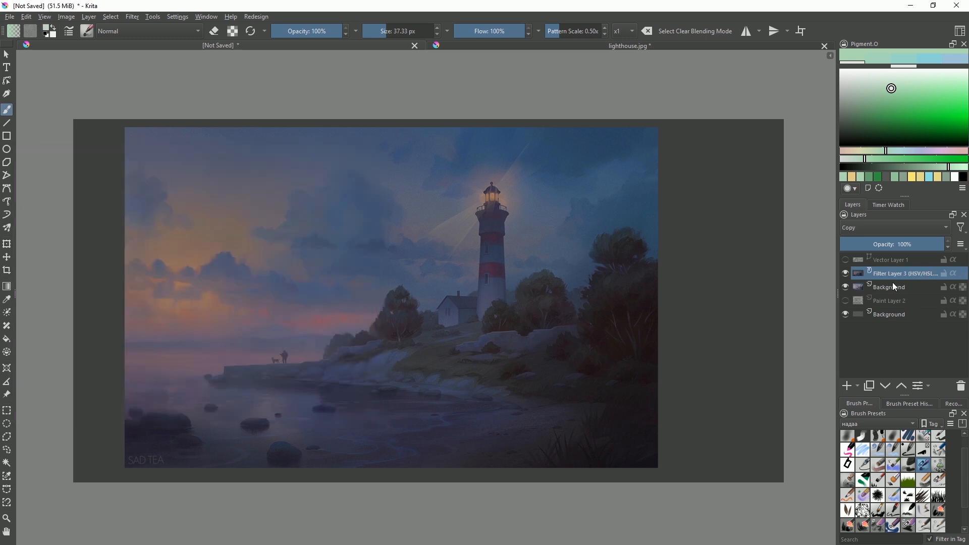
Show Paint Layer 2, shift its shapes partly beyond the lighthouse image's right edge, and compare the canvas with the filter layer on and off
click(846, 273)
click(846, 273)
click(846, 301)
click(845, 301)
click(846, 301)
click(887, 300)
key(t)
drag(576, 385, 694, 333)
key(b)
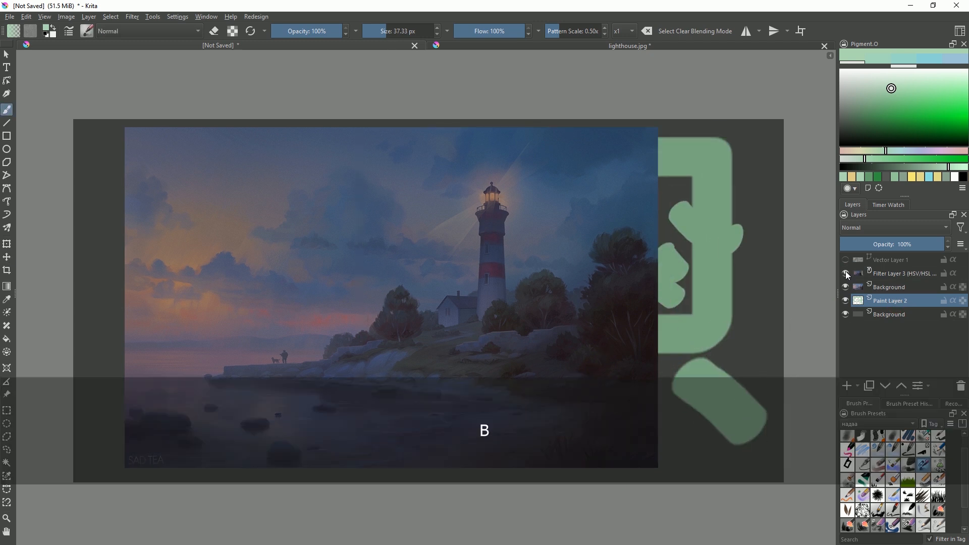
click(845, 273)
click(846, 272)
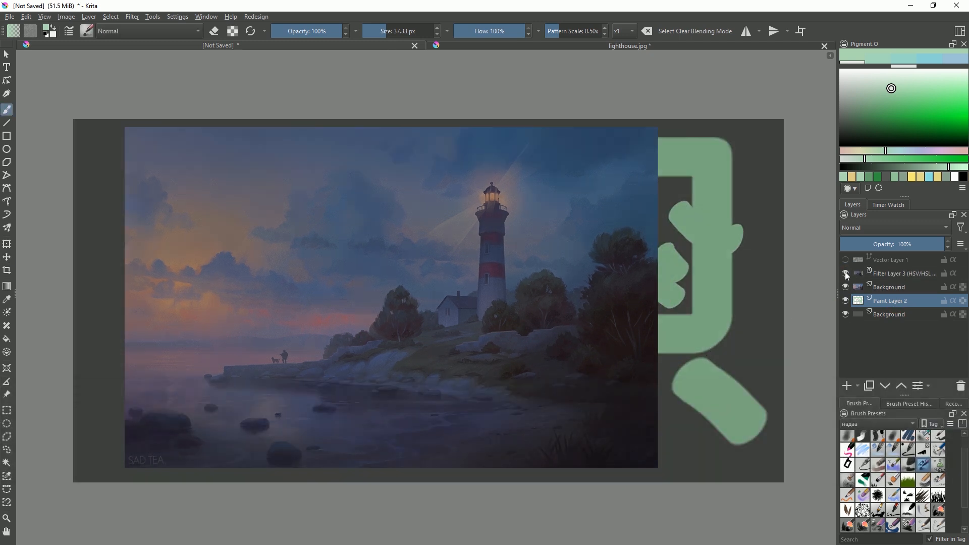
Try grouping the filter layer with the lighthouse layer to limit its effect, and ungroup them again
click(884, 273)
shift+click(892, 286)
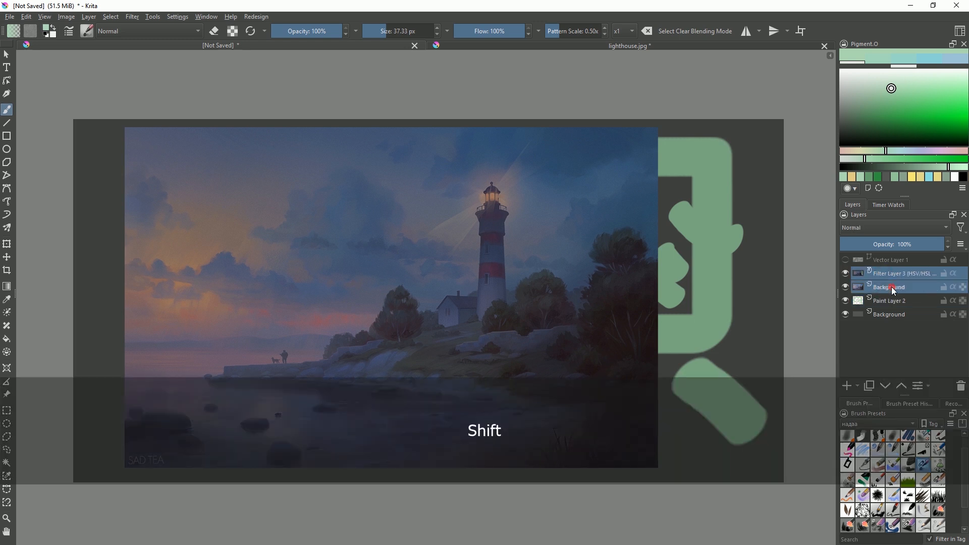
key(ctrl+g)
click(898, 285)
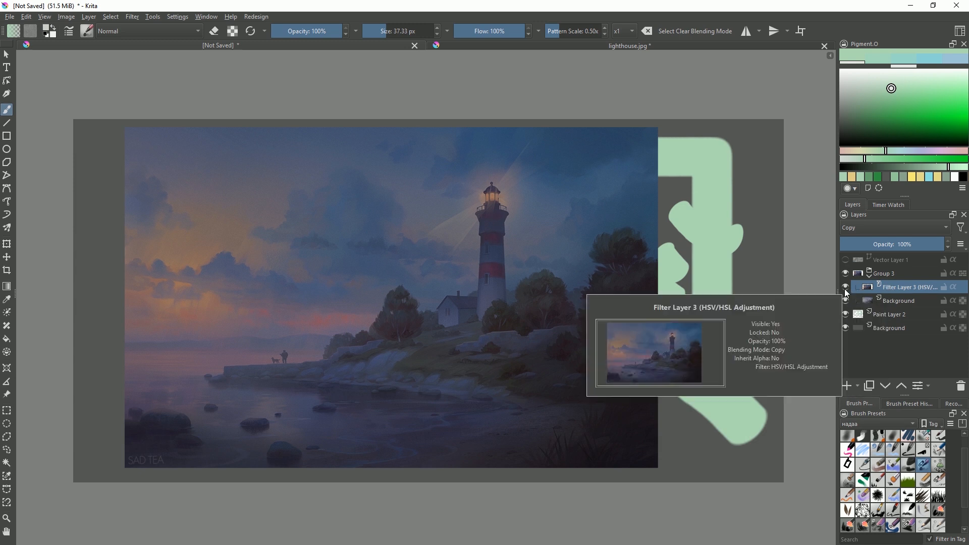
key(ctrl+alt+g)
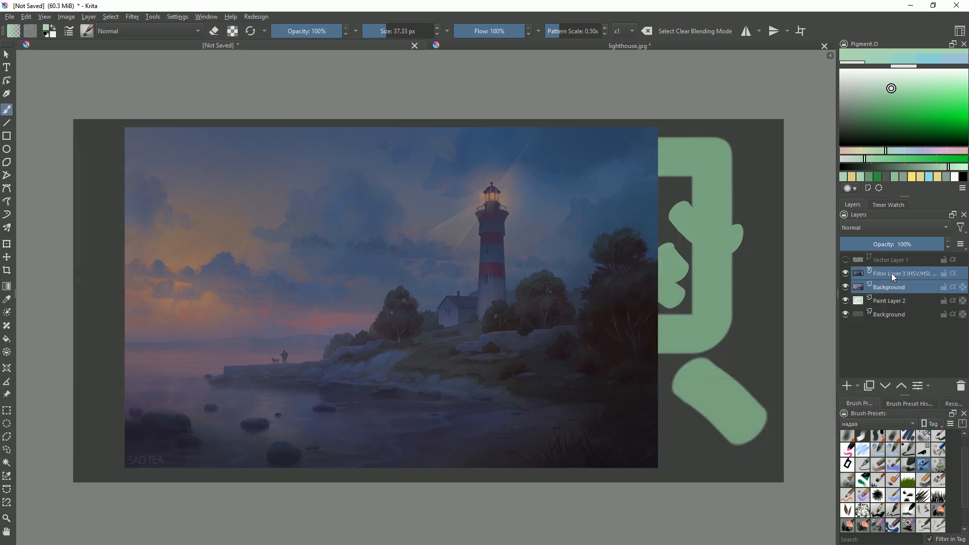
Set the hue of the HSV/HSL filter layer to -19
click(889, 273)
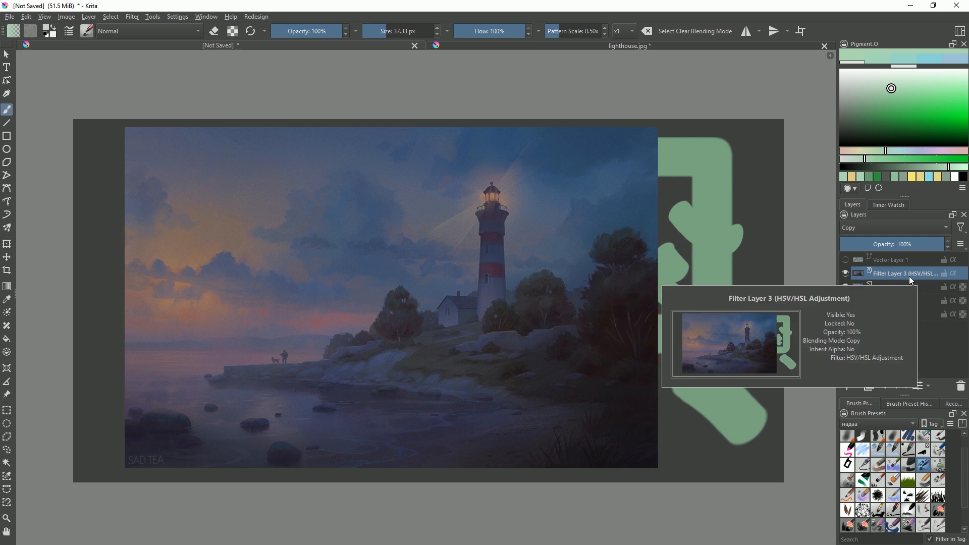
right_click(853, 273)
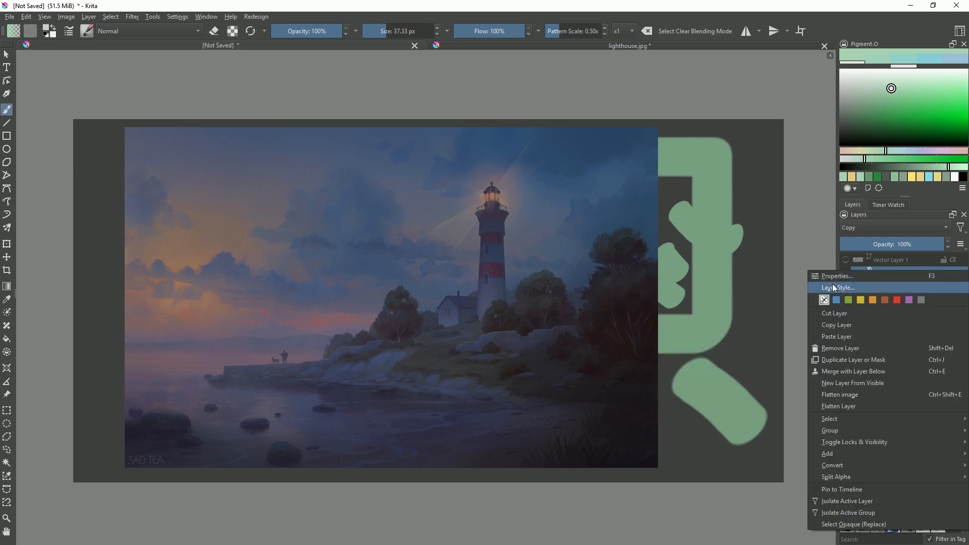
click(837, 277)
mouse_move(474, 246)
mouse_down()
mouse_move(490, 245)
mouse_move(479, 243)
mouse_up()
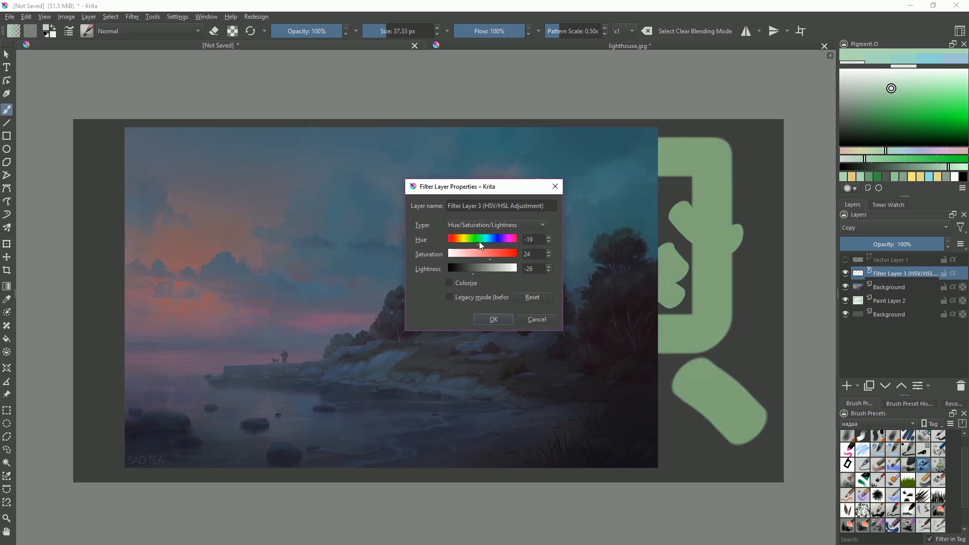
click(494, 319)
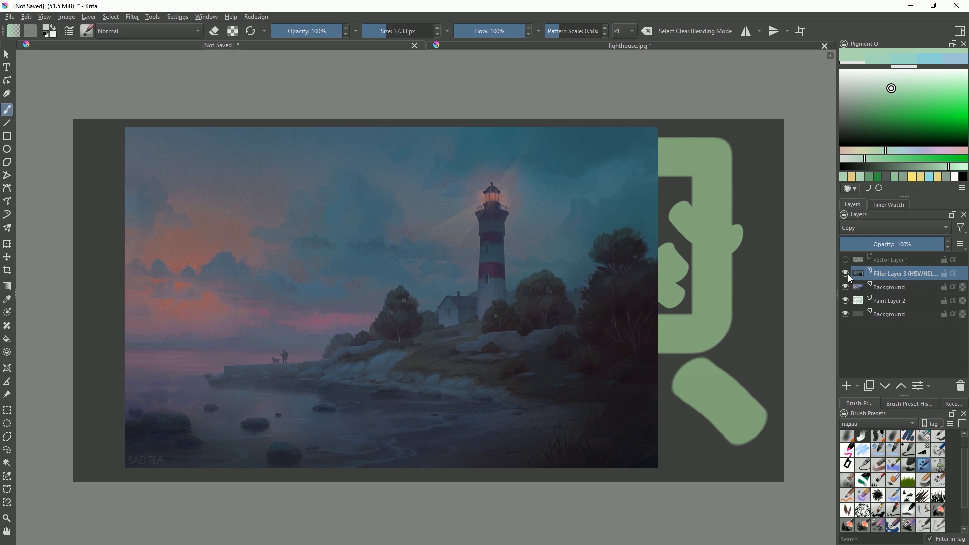
Compare the canvas with and without the hue-shifted filter layer, and leave that layer hidden
click(848, 274)
click(848, 274)
mouse_move(854, 273)
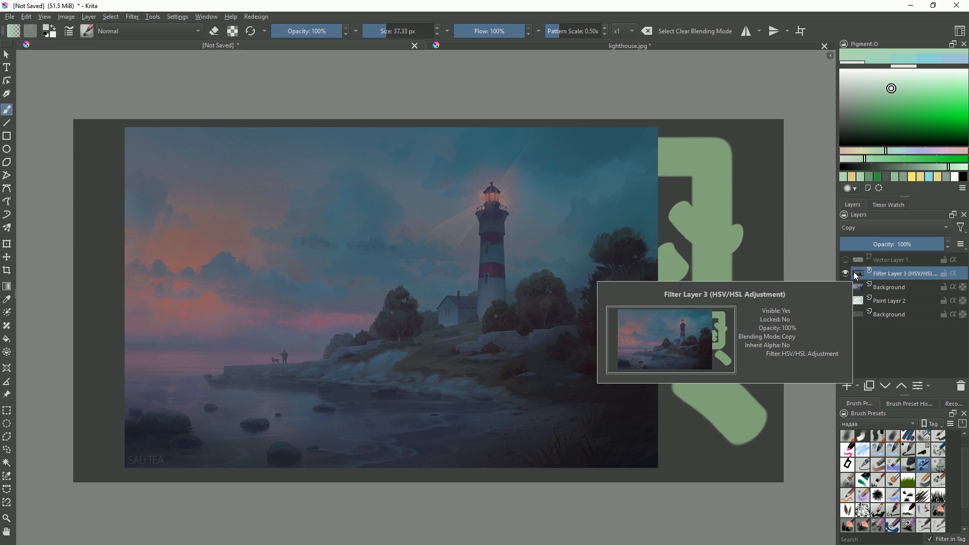
click(846, 273)
Apply a darkening HSV/HSL adjustment with saturation 27 directly to the lighthouse layer, undo it, and recheck the filter layer's effect
click(881, 286)
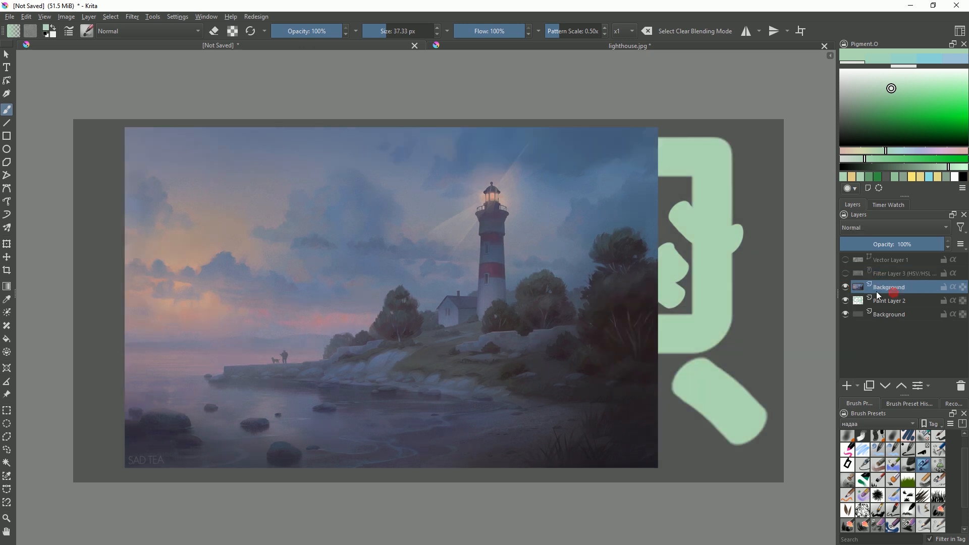
drag(623, 291, 640, 289)
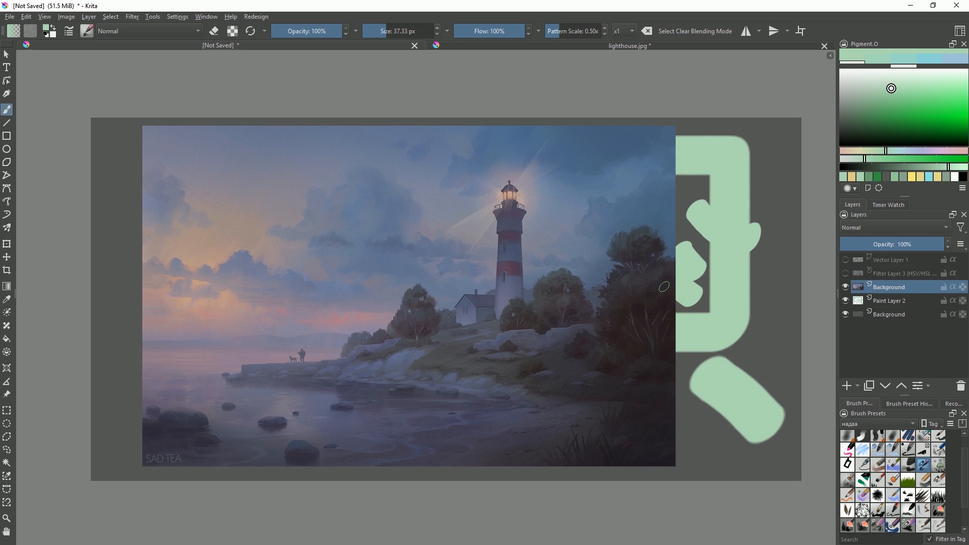
key(ctrl+u)
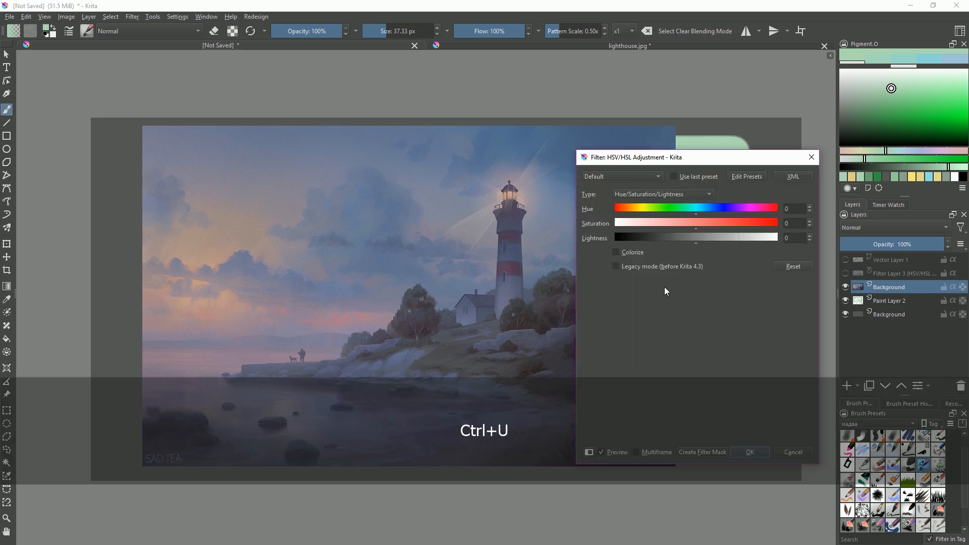
click(701, 225)
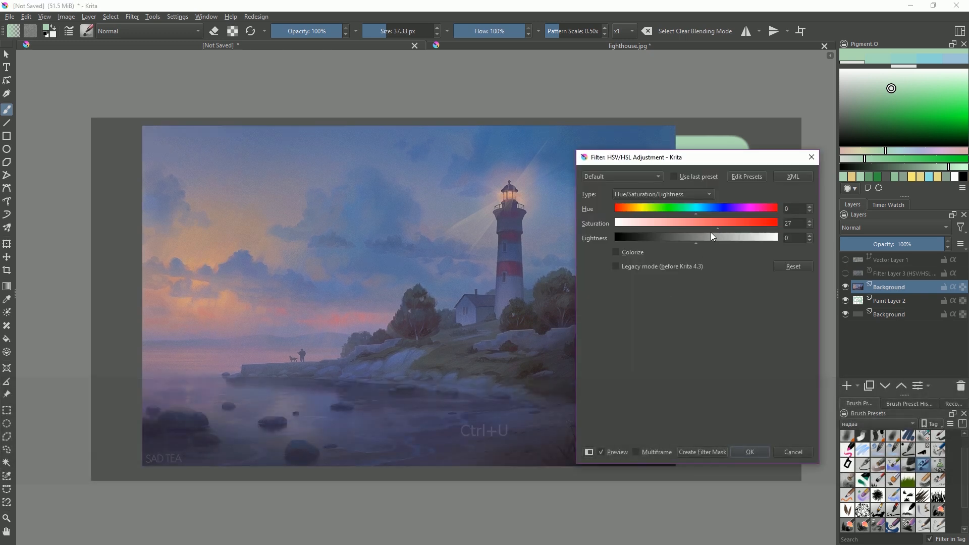
click(750, 452)
drag(560, 212, 570, 301)
key(ctrl+z)
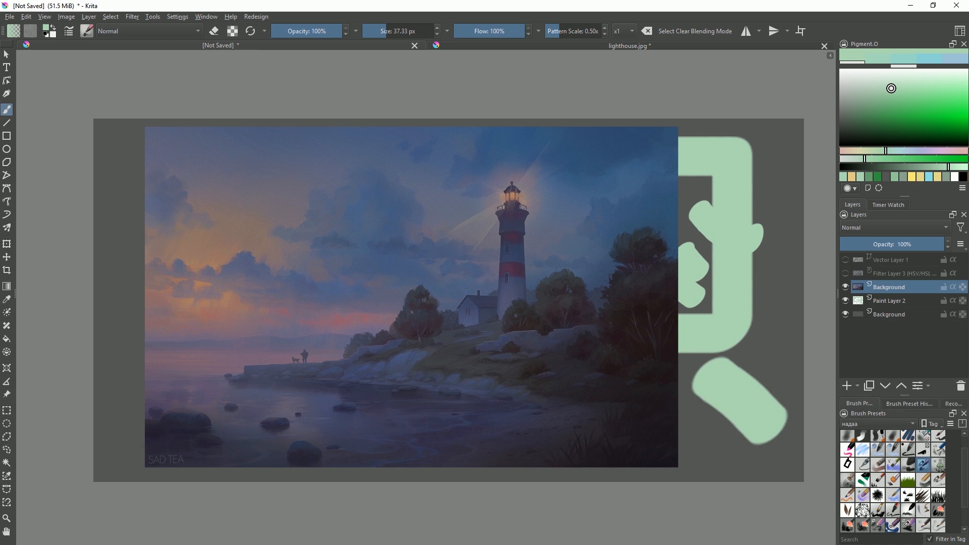
key(ctrl+z)
click(846, 274)
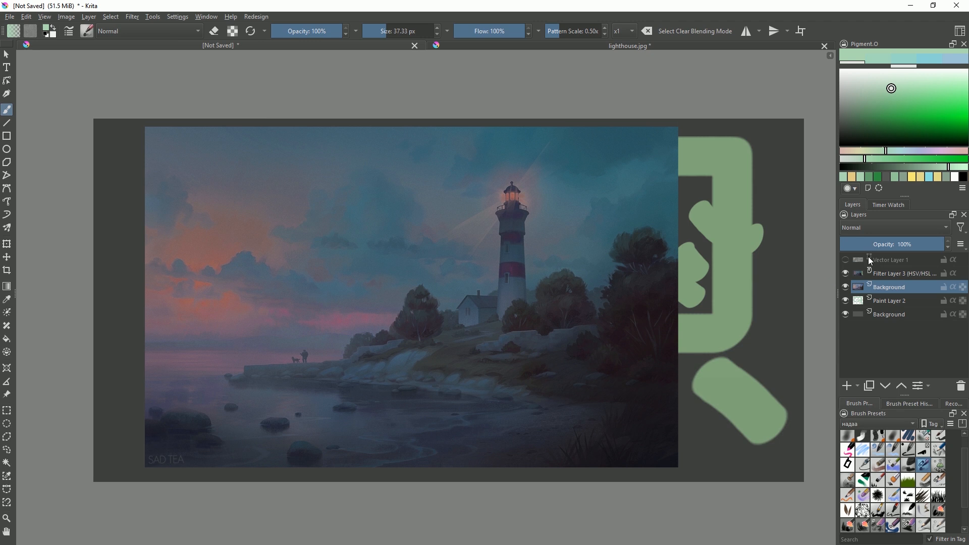
click(846, 273)
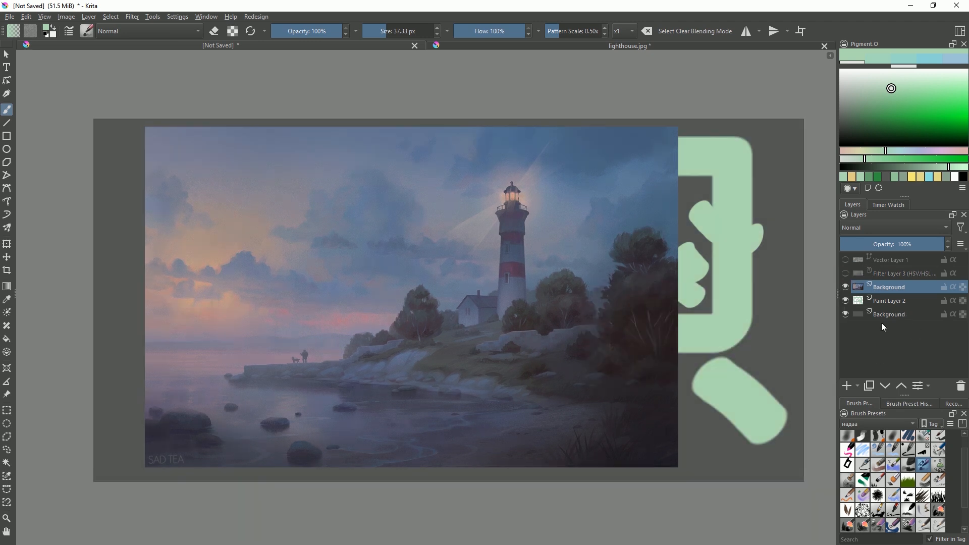
Add an HSV/HSL Adjustment filter mask to the lighthouse layer with saturation 17 and lightness -29, and compare it on and off
click(858, 386)
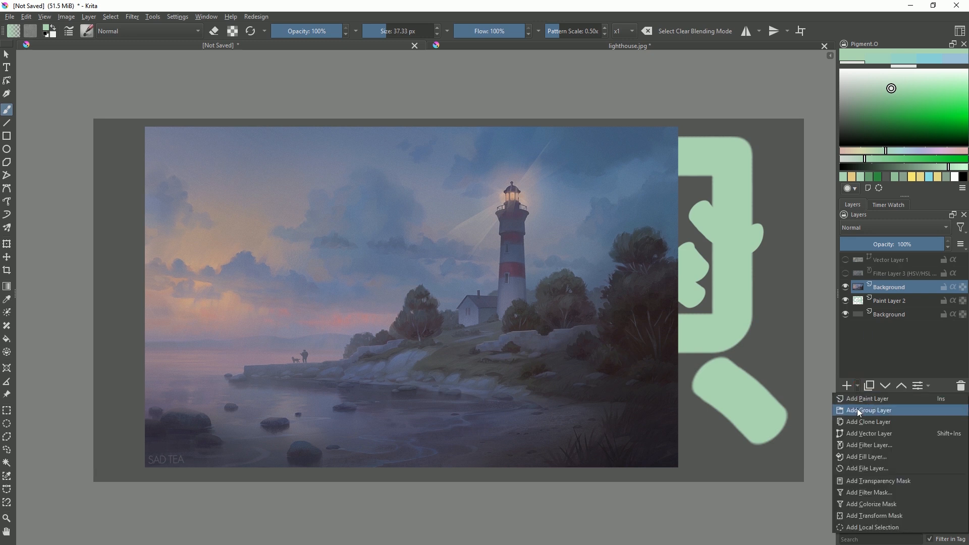
click(889, 499)
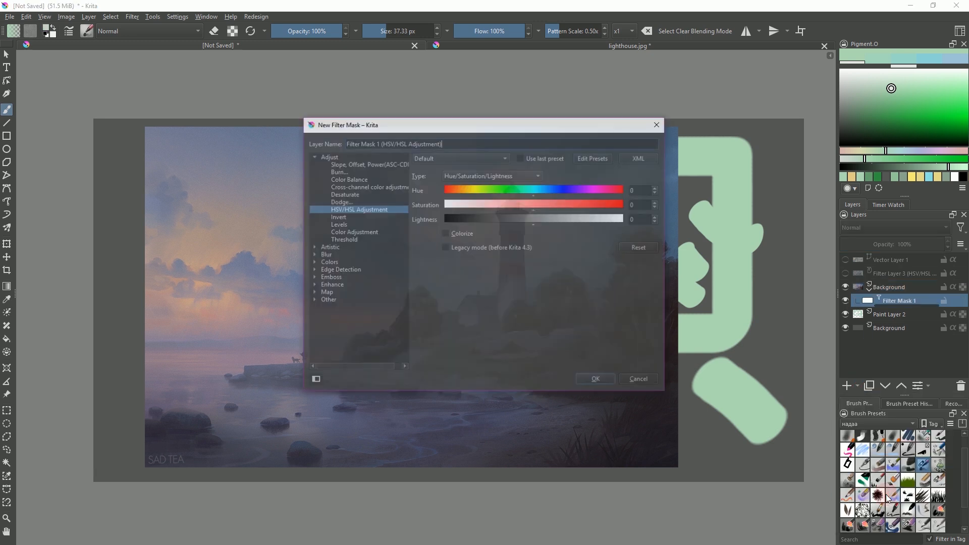
drag(485, 125, 192, 114)
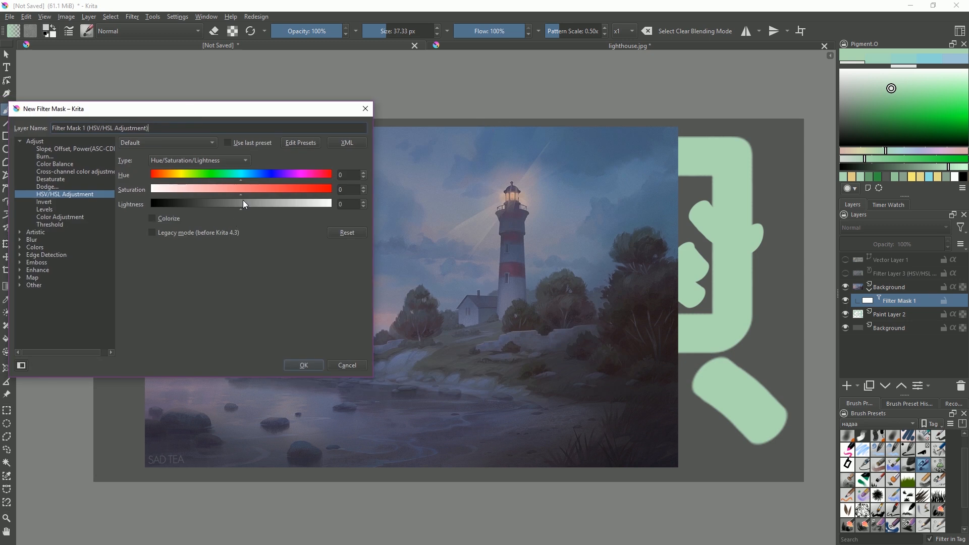
drag(239, 194, 218, 206)
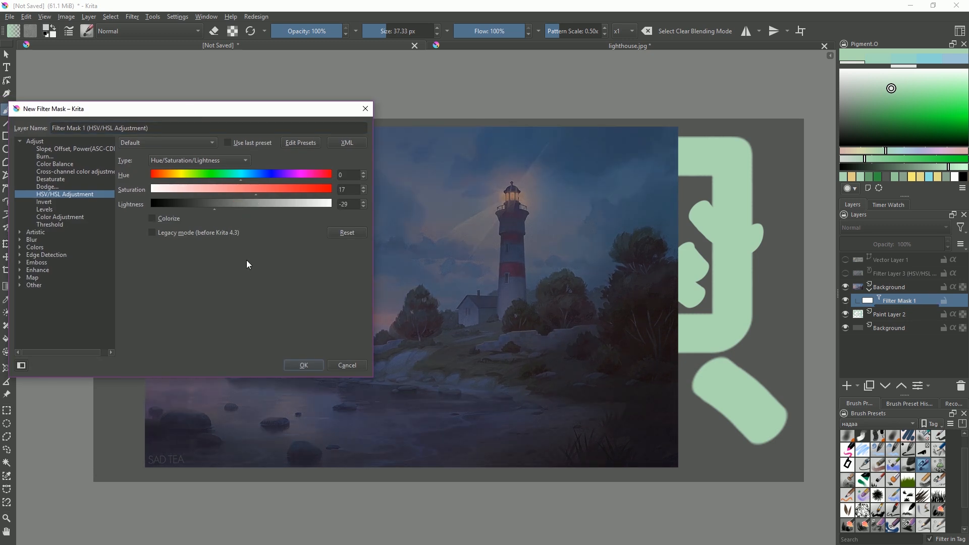
click(304, 365)
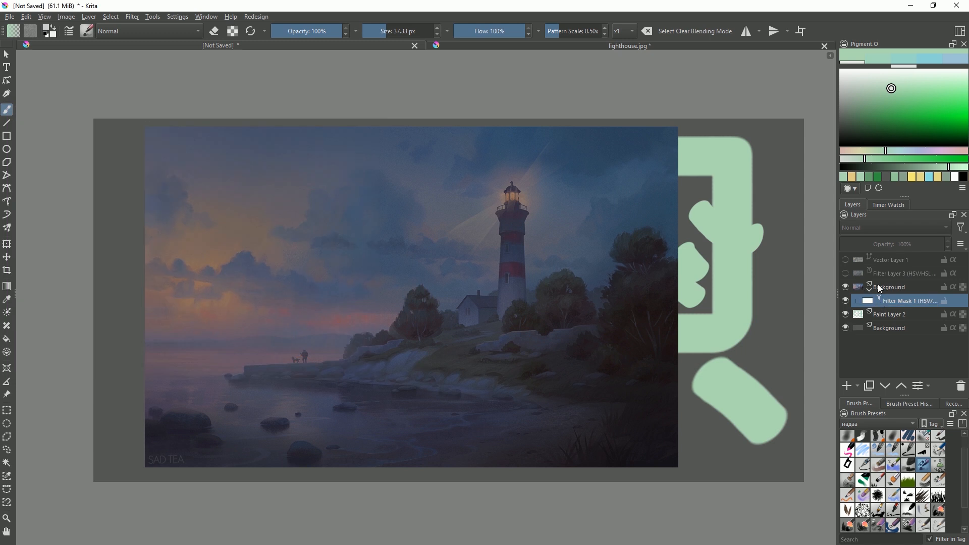
click(846, 302)
click(846, 301)
Group the lighthouse layer, Paint Layer 2 and the bottom Background layer
click(897, 329)
shift+click(893, 287)
key(ctrl+g)
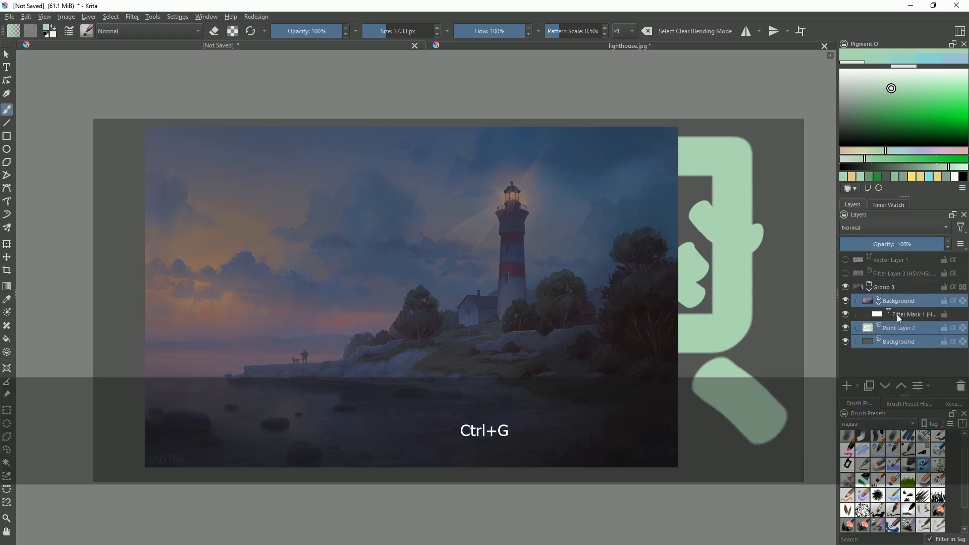
Apply the filter mask to the whole group, and return it to the lighthouse layer
click(898, 316)
drag(898, 317, 900, 291)
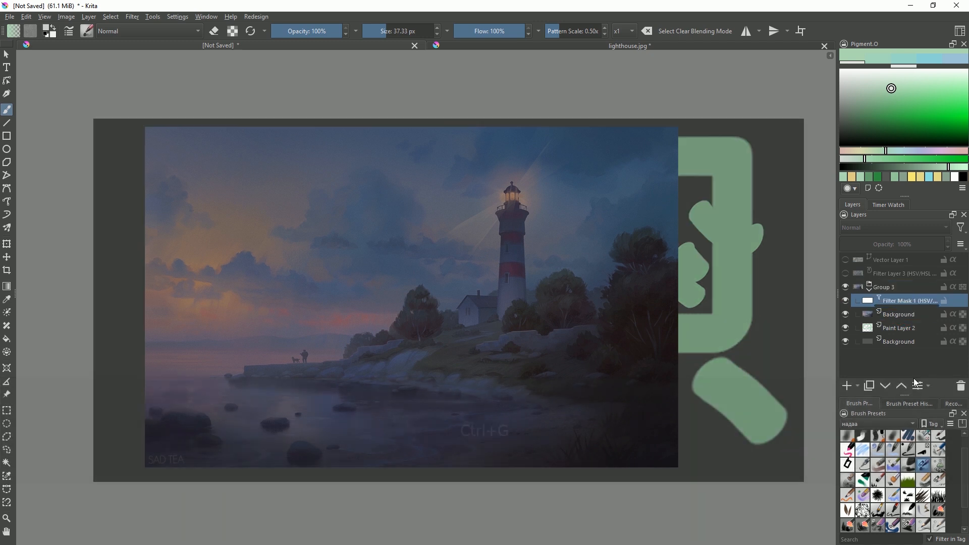
drag(900, 303, 903, 318)
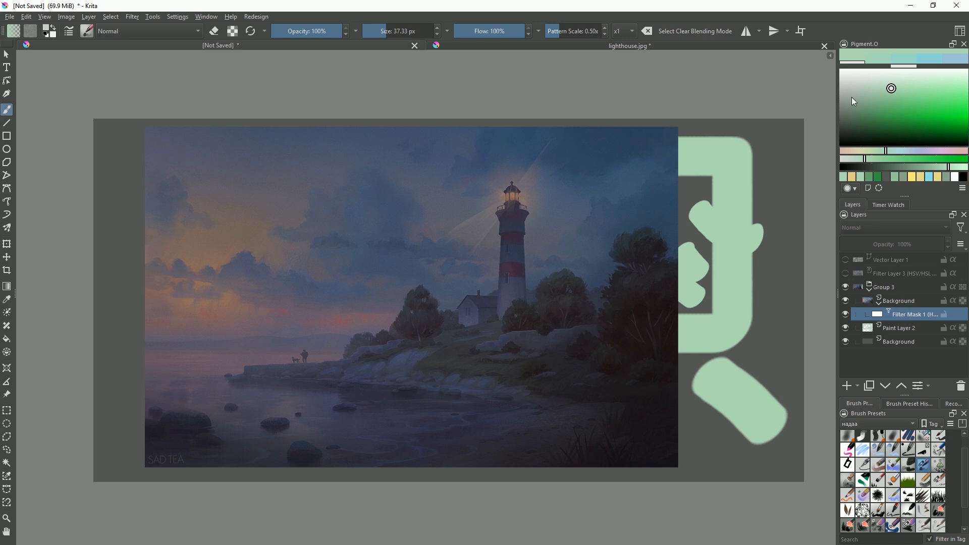
Paint diagonal black strokes with an 87.39 px brush on the filter mask over the sky and trees to the right of the lighthouse
mouse_move(846, 101)
mouse_down()
mouse_move(829, 66)
mouse_move(821, 166)
mouse_up()
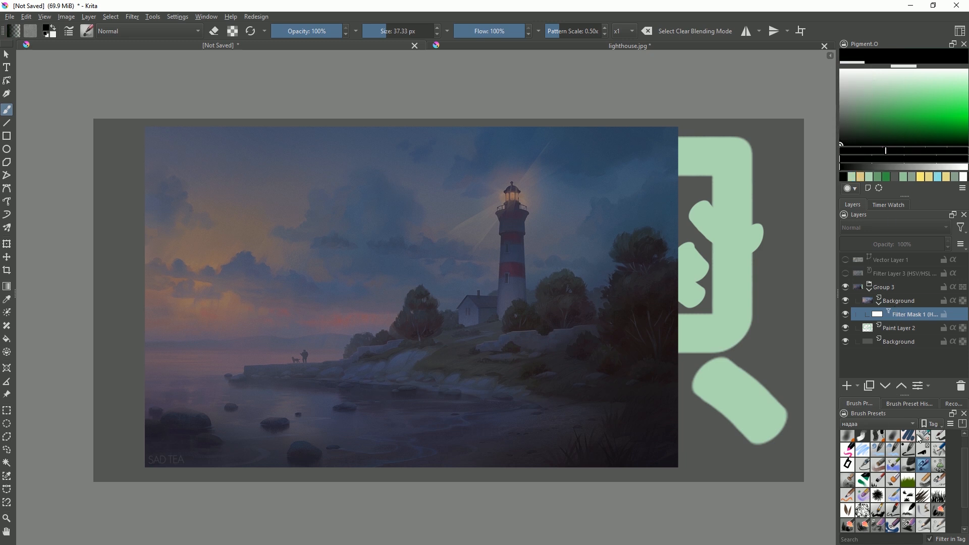
click(907, 454)
mouse_move(569, 271)
shift+mouse_down()
mouse_move(601, 252)
mouse_move(571, 341)
mouse_move(616, 283)
shift+mouse_up()
drag(622, 200, 675, 216)
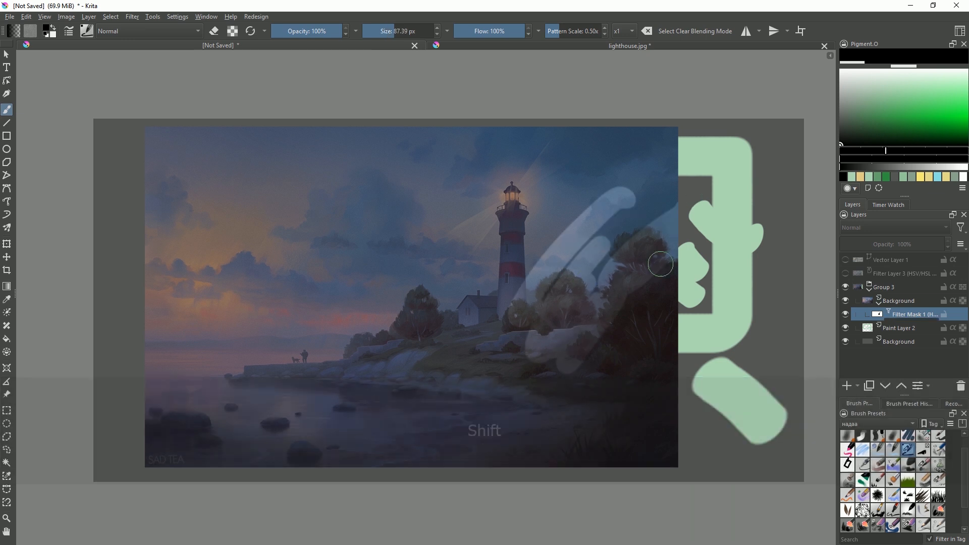
drag(657, 184, 551, 302)
mouse_move(652, 227)
mouse_down()
mouse_move(643, 279)
mouse_move(510, 367)
mouse_up()
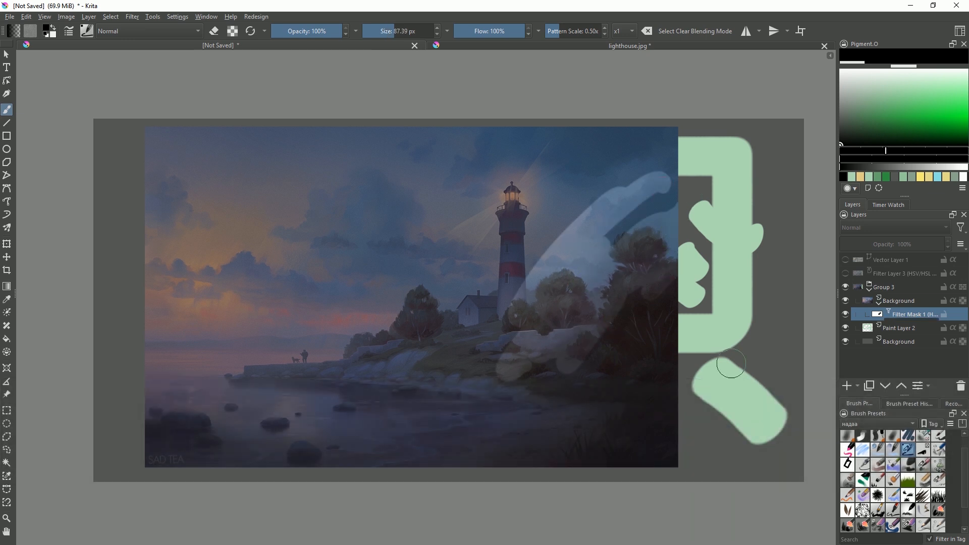
Paint more black strokes on the filter mask over the shore, the trees and across the lighthouse tower
drag(608, 440, 639, 358)
drag(554, 416, 566, 350)
drag(481, 333, 569, 203)
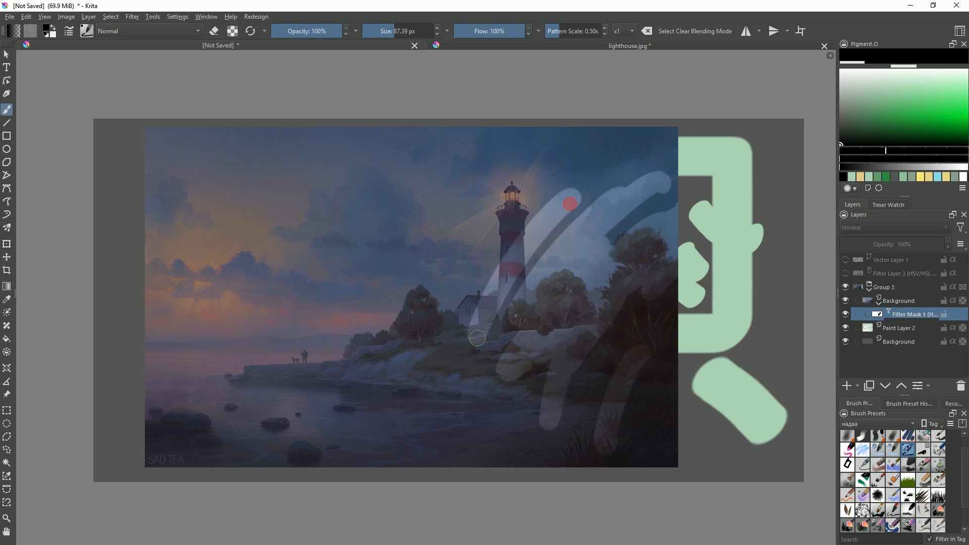
Paint over the black strokes on the filter mask in white to bring the adjustment back across the lighthouse, sky and shore
click(841, 70)
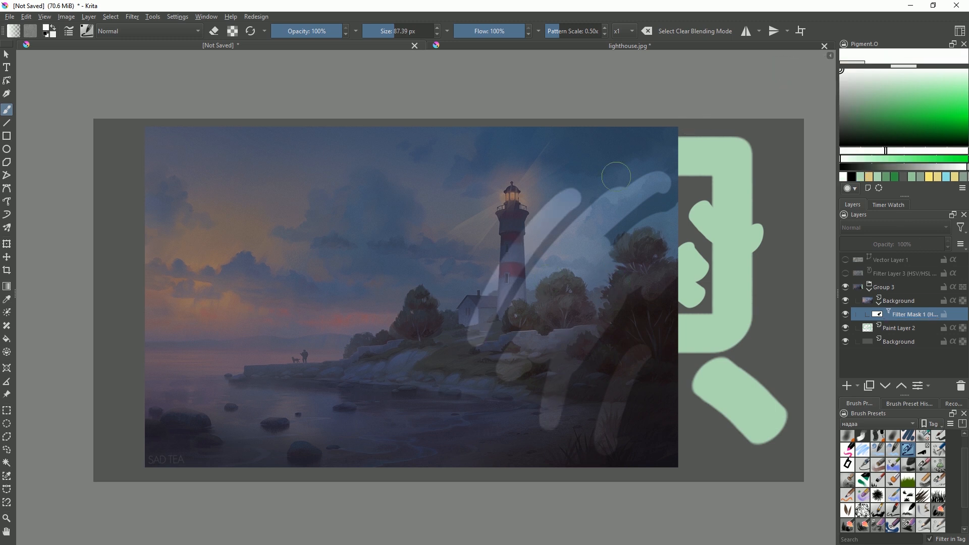
mouse_move(604, 201)
mouse_down()
mouse_move(534, 363)
mouse_move(608, 200)
mouse_move(569, 395)
mouse_up()
drag(629, 191, 597, 441)
mouse_move(620, 212)
mouse_down()
mouse_move(617, 438)
mouse_move(616, 379)
mouse_up()
drag(670, 183, 639, 289)
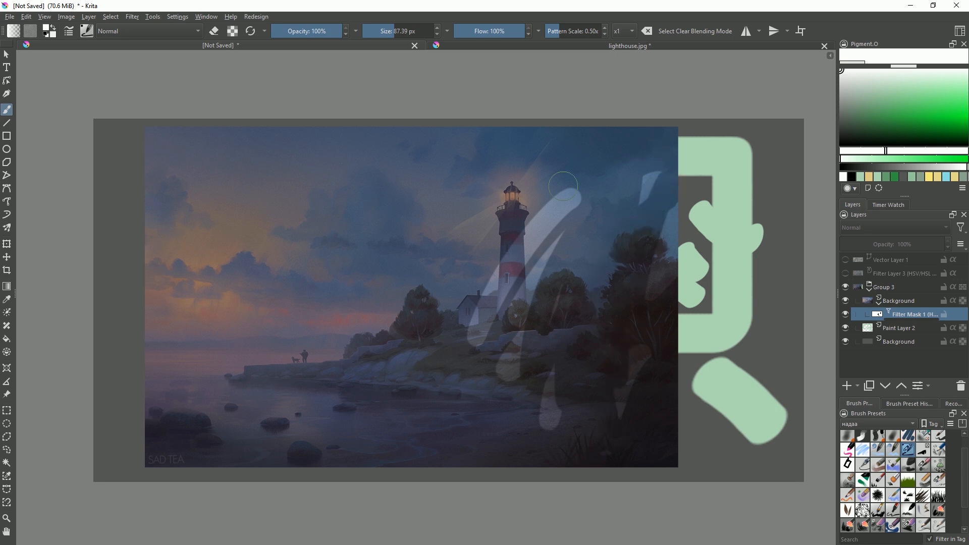
drag(585, 182, 525, 353)
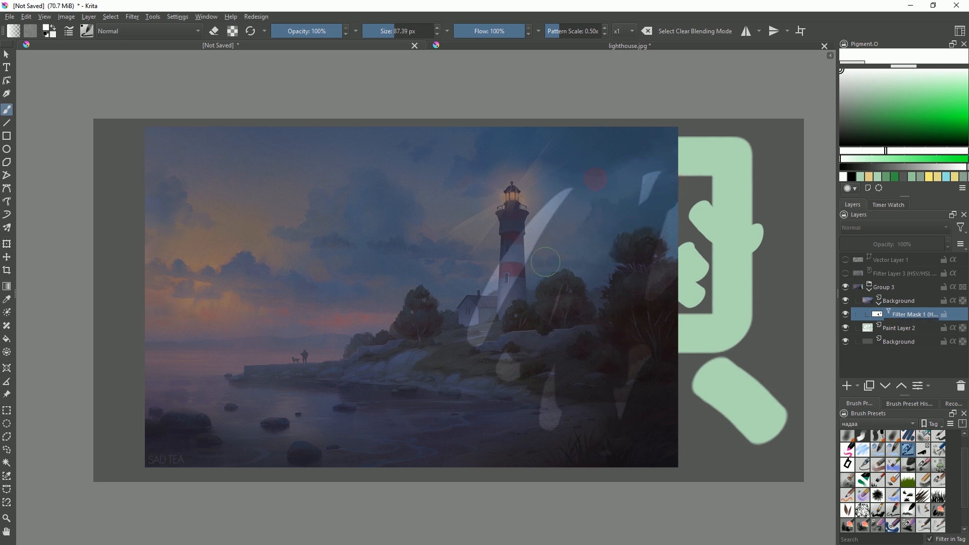
drag(560, 194, 510, 361)
mouse_move(519, 238)
mouse_down()
mouse_move(477, 371)
mouse_move(485, 385)
mouse_up()
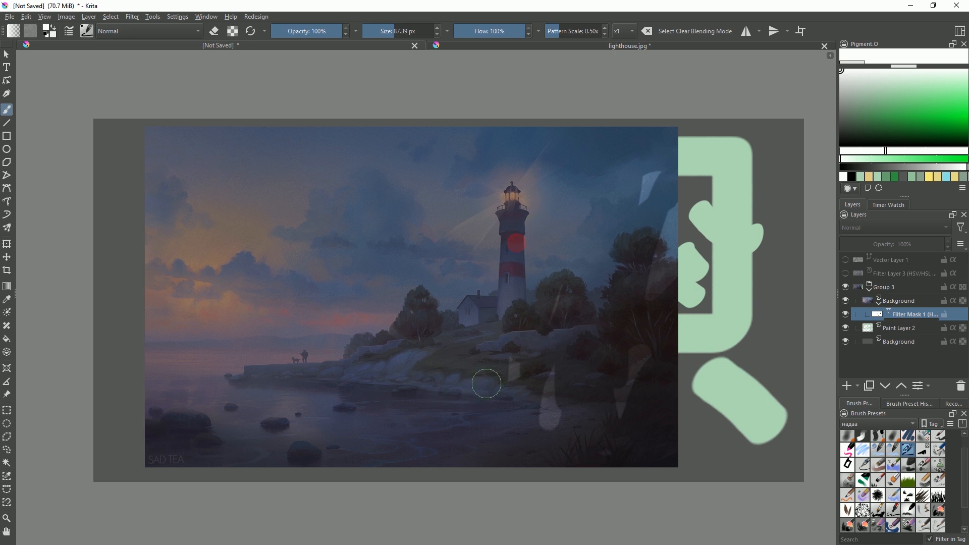
drag(546, 385, 549, 422)
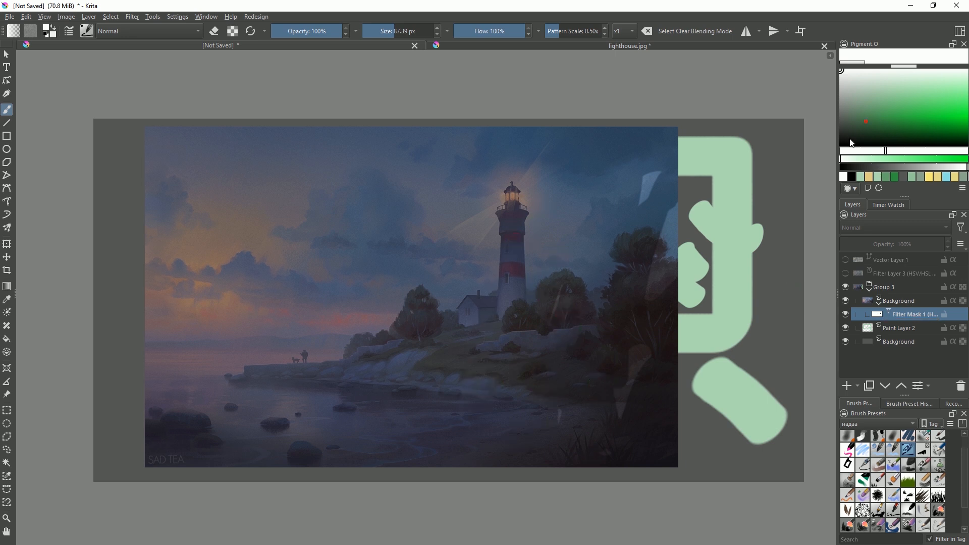
Paint black strokes on the filter mask over the sky and trees beside the lighthouse, and mid-grey strokes across the tower and nearby sky
key(x)
mouse_move(651, 146)
mouse_down()
mouse_move(527, 404)
mouse_move(568, 411)
mouse_up()
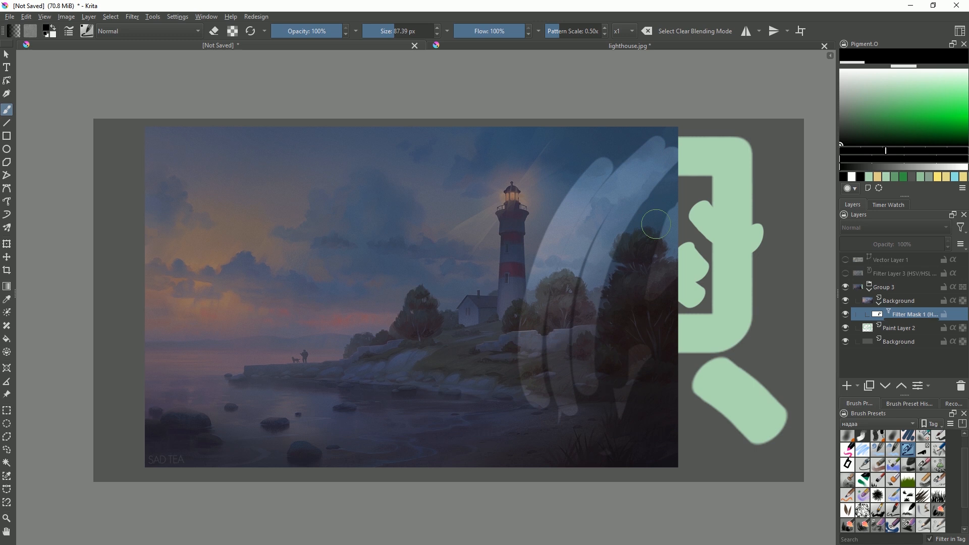
drag(856, 106, 827, 109)
mouse_move(566, 191)
mouse_down()
mouse_move(528, 278)
mouse_move(507, 383)
mouse_up()
mouse_move(568, 153)
mouse_down()
mouse_move(484, 307)
mouse_move(485, 351)
mouse_up()
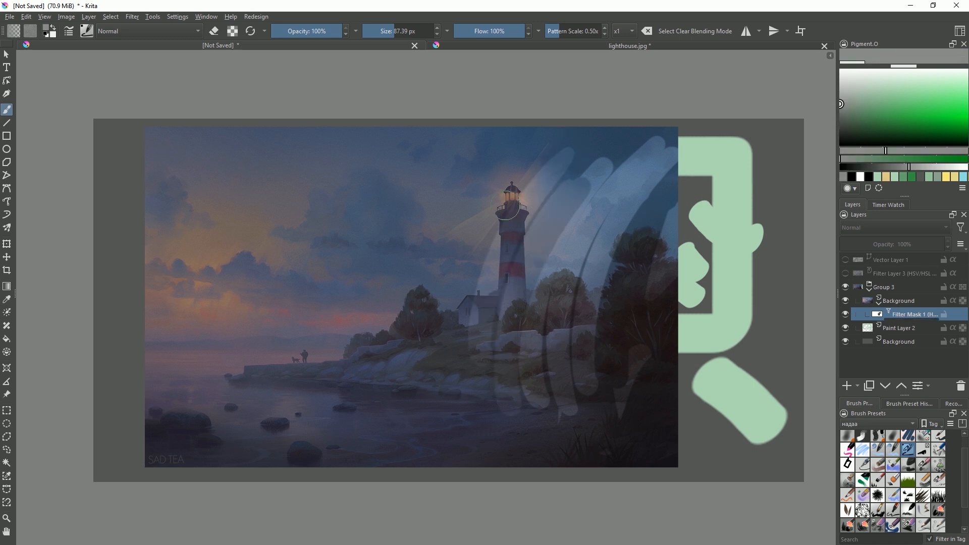
drag(523, 169, 452, 361)
drag(554, 207, 511, 302)
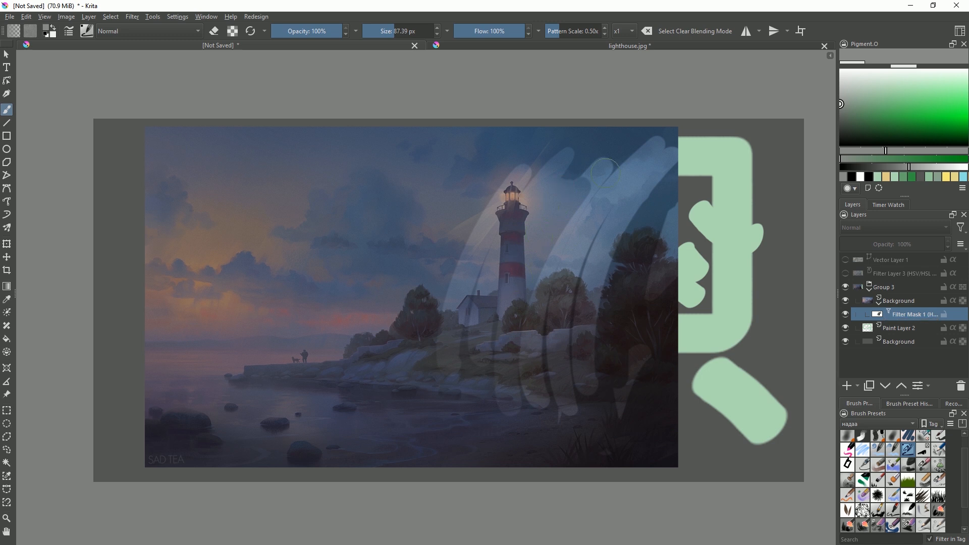
drag(586, 195, 528, 308)
drag(588, 233, 554, 322)
drag(586, 228, 556, 267)
drag(617, 251, 599, 291)
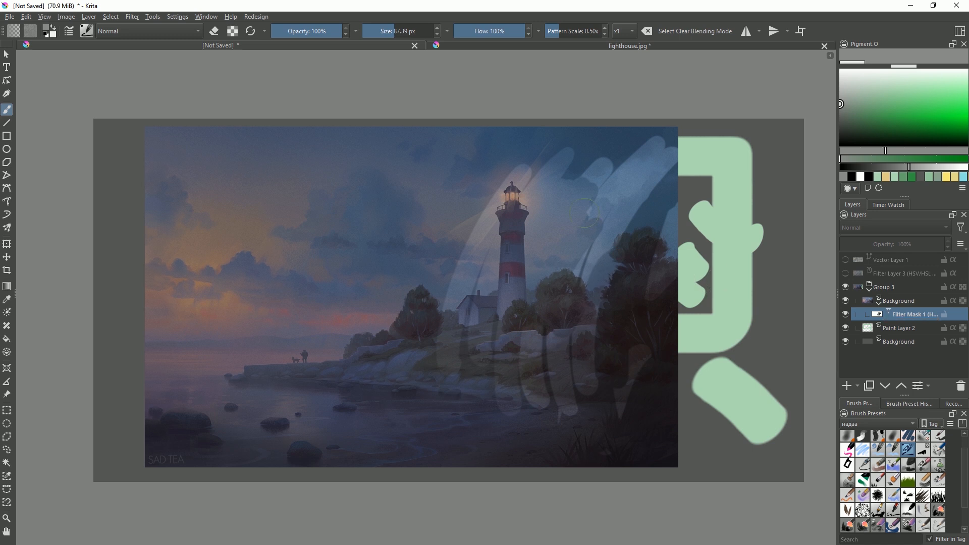
drag(492, 192, 427, 308)
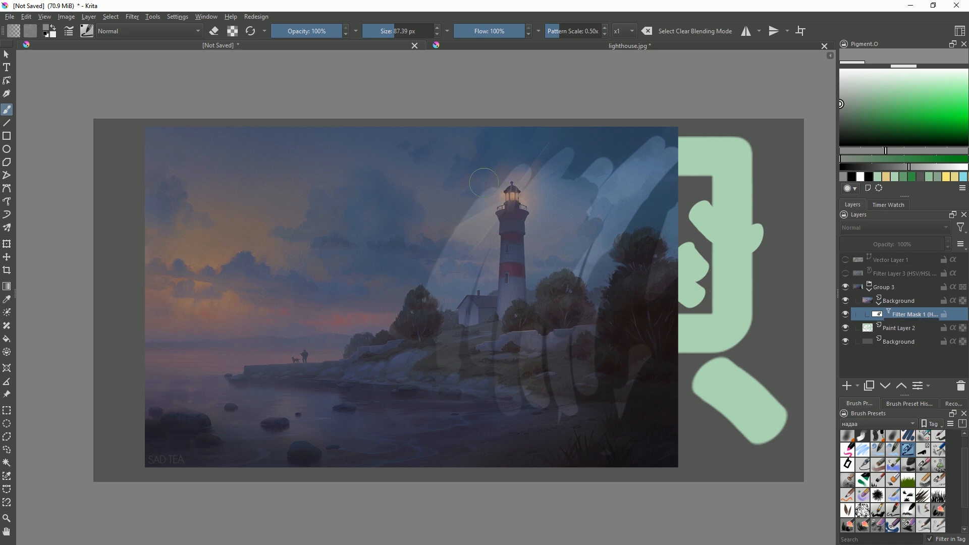
Switch to the previous soft brush preset at 430.88 px and paint mid-grey on the mask around the lighthouse and the sky beside it
key(/)
drag(486, 222, 507, 221)
drag(462, 247, 509, 181)
mouse_move(567, 189)
mouse_down()
mouse_move(575, 256)
mouse_move(510, 368)
mouse_move(480, 379)
mouse_move(574, 409)
mouse_up()
drag(651, 232, 586, 142)
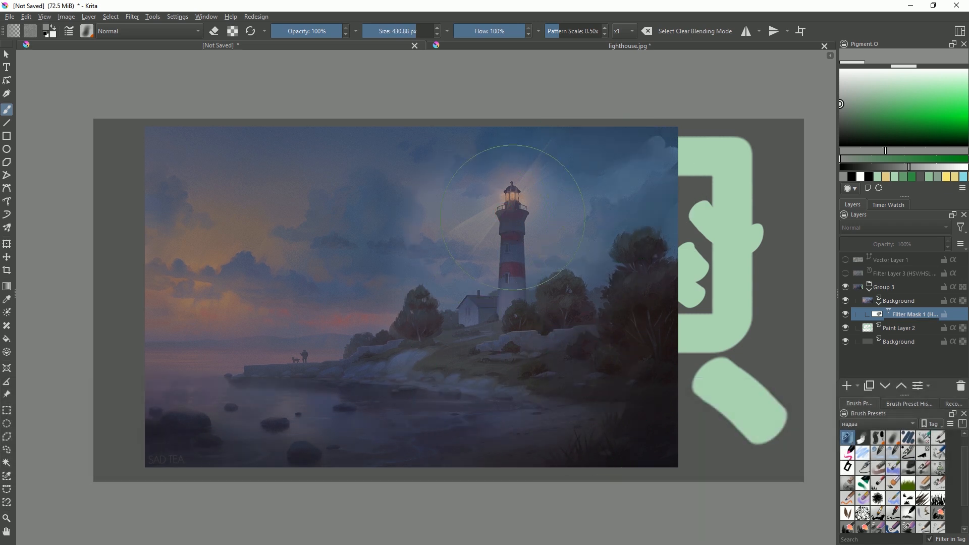
Compare the lighthouse image with the filter mask hidden and shown, leaving the mask shown
click(847, 314)
click(847, 314)
click(847, 314)
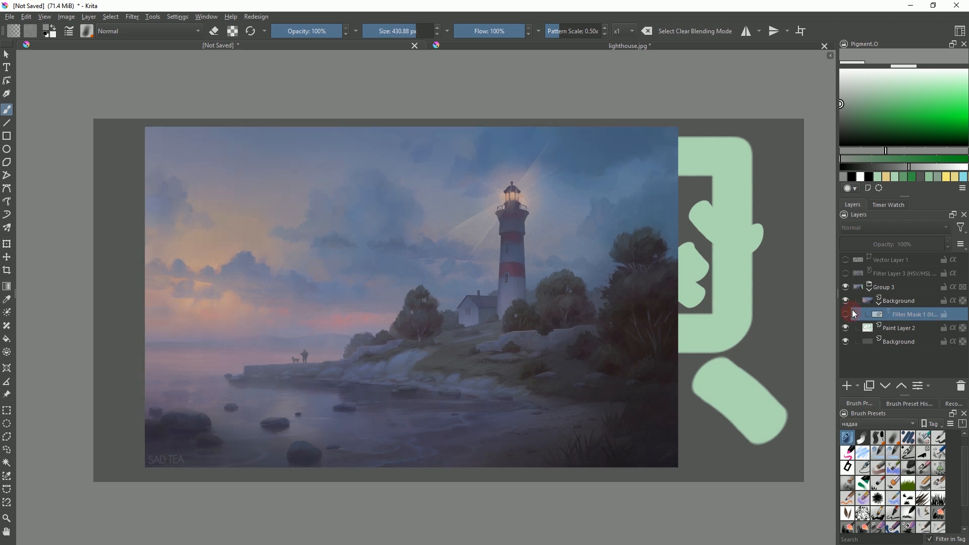
click(845, 317)
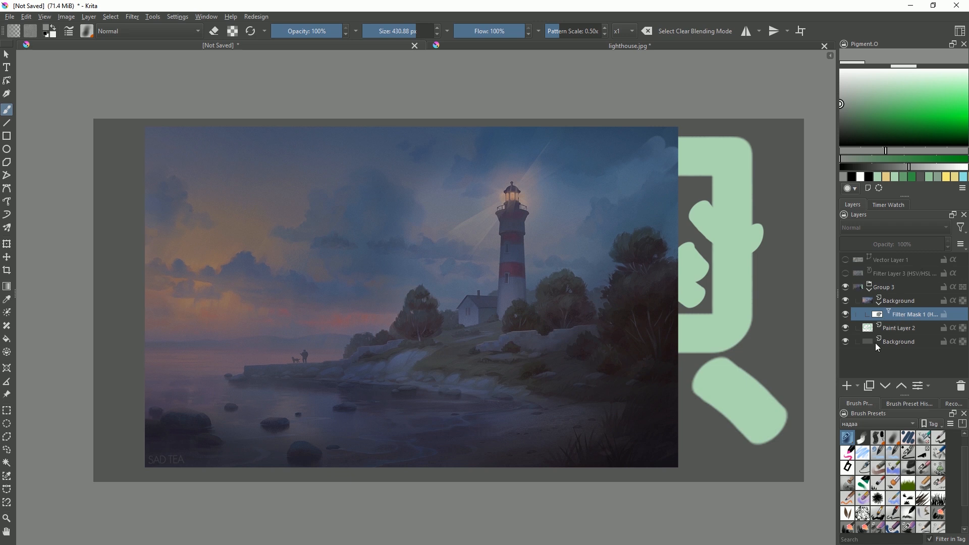
Delete the filter mask and ungroup Group 3 into its separate layers
click(961, 387)
click(889, 286)
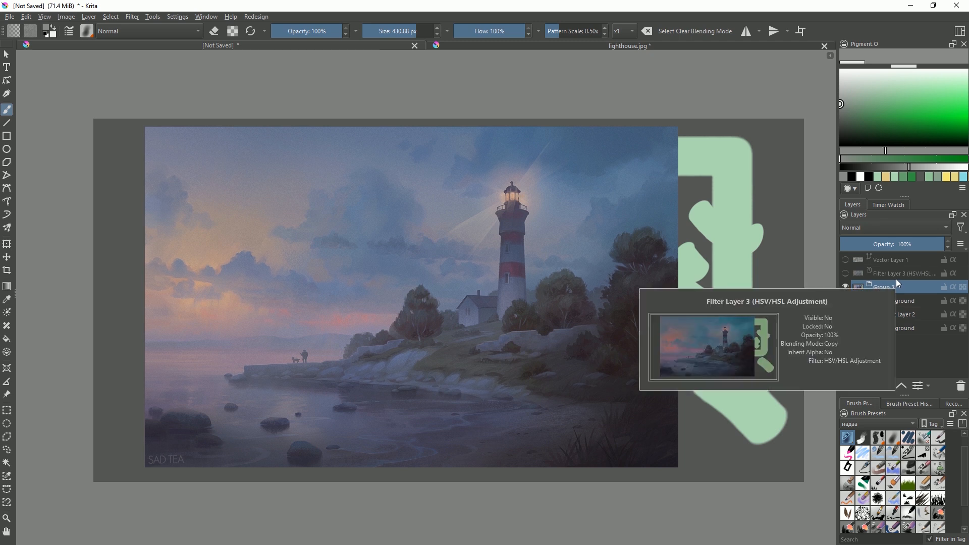
drag(685, 318, 707, 319)
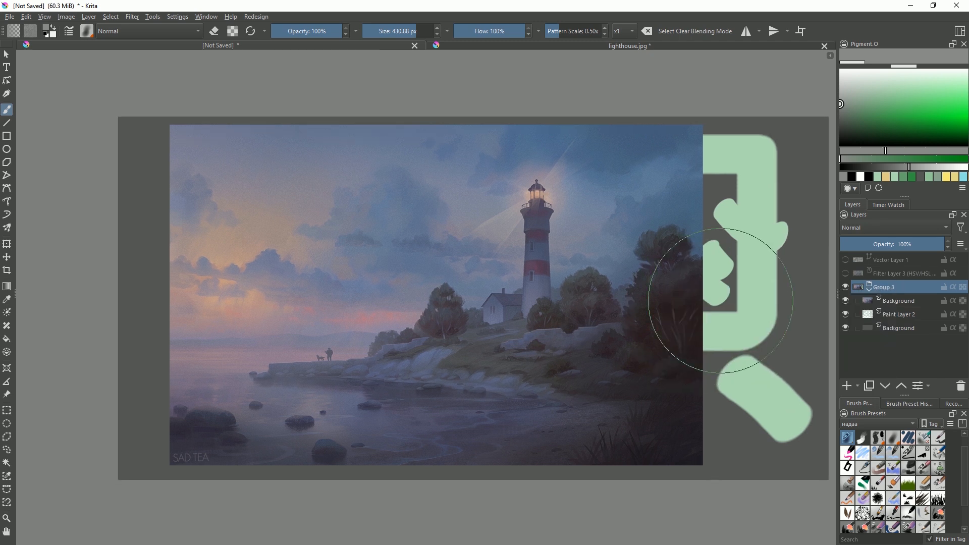
key(ctrl+alt+g)
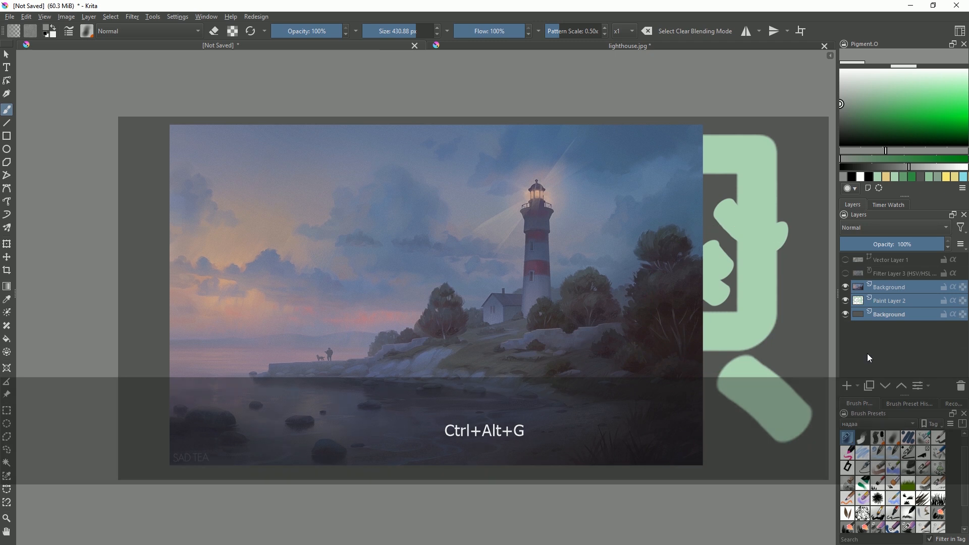
Start adding a fill layer above the lighthouse layer and set its solid color to #875454
click(858, 385)
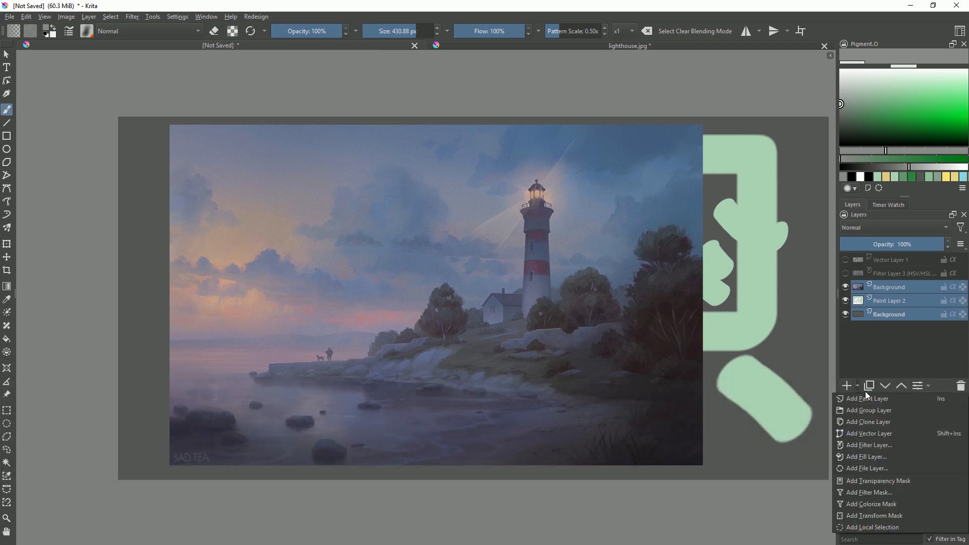
click(871, 459)
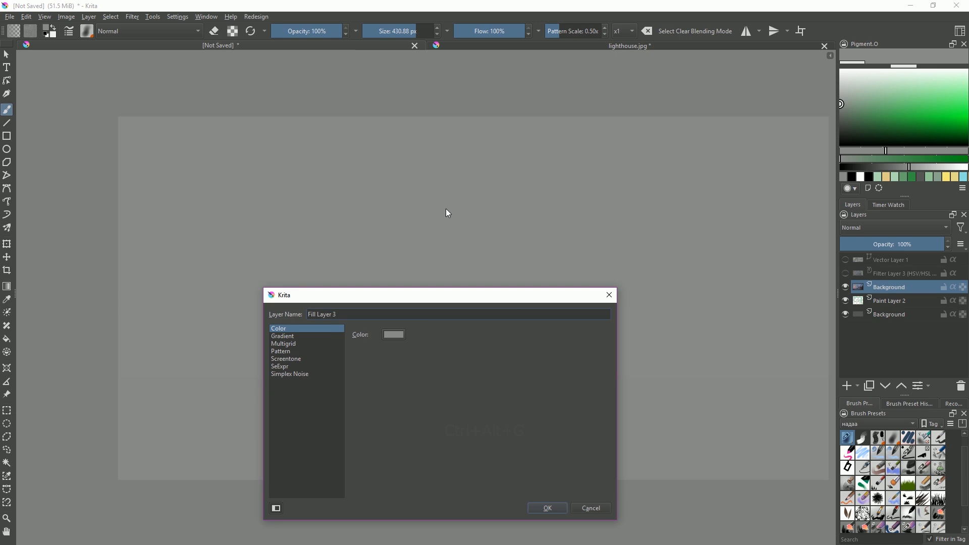
click(391, 335)
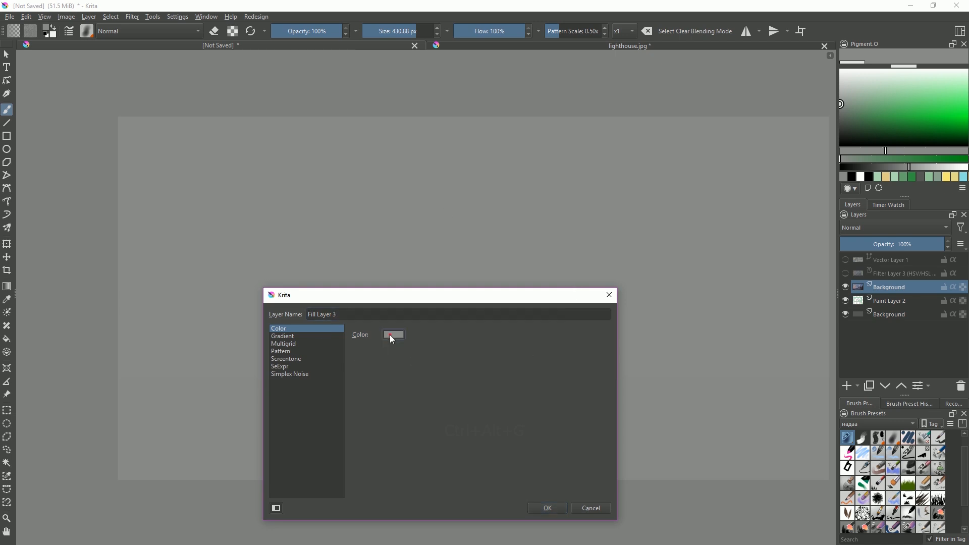
click(385, 346)
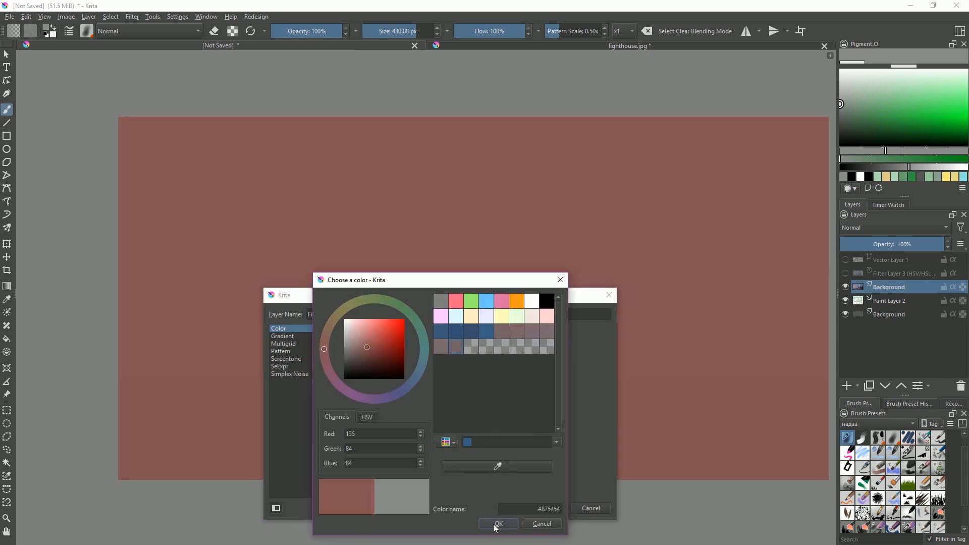
click(495, 524)
Preview the Gradient, Pattern and Screentone fill types, and create the fill layer with the 01_canvas.png pattern
click(292, 335)
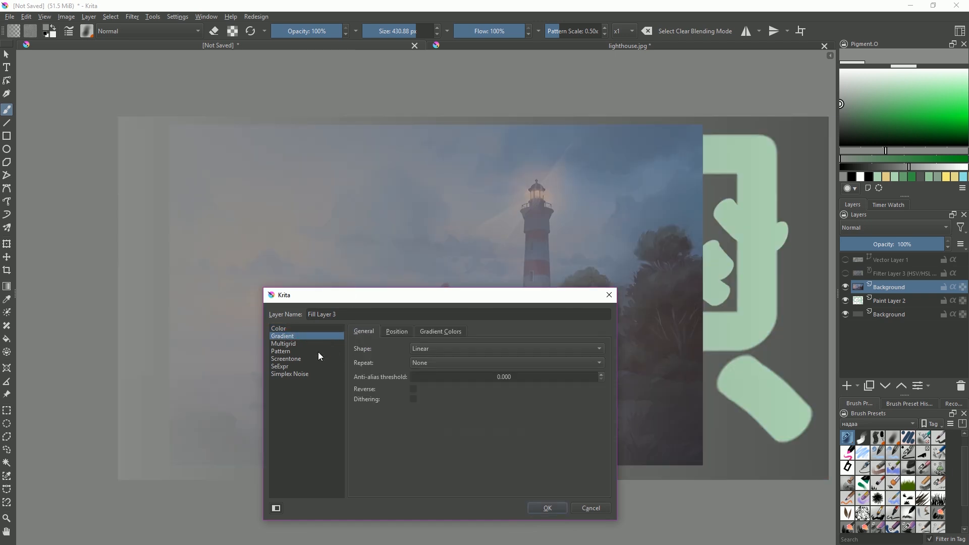
click(291, 353)
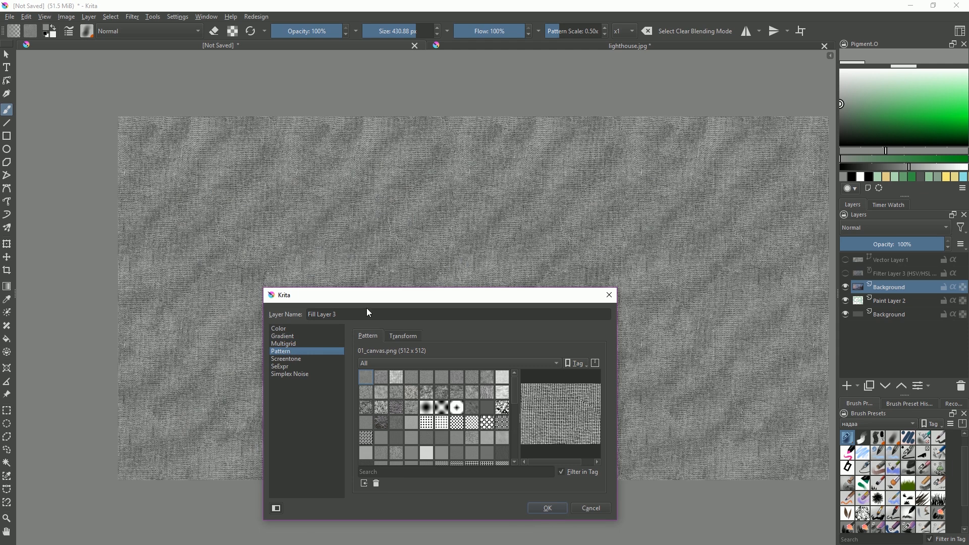
click(298, 360)
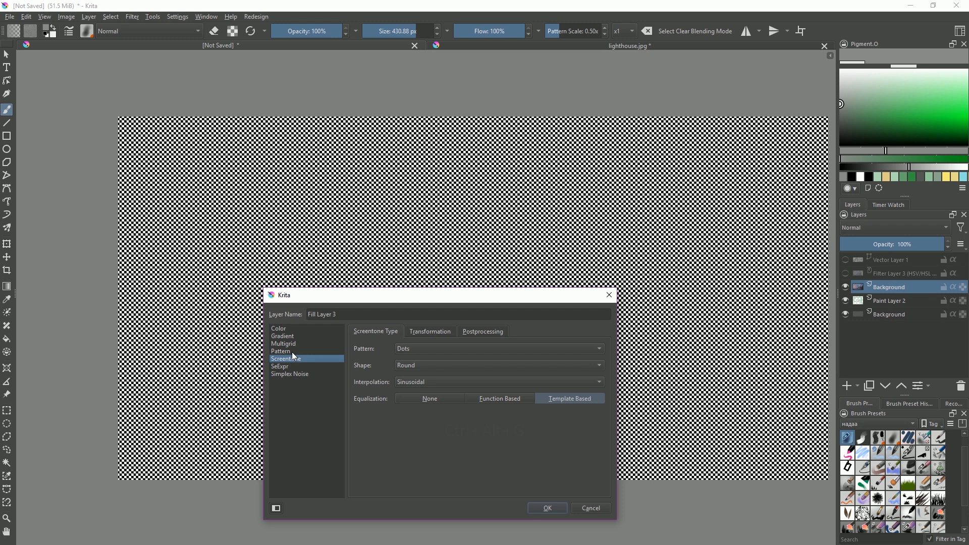
click(292, 352)
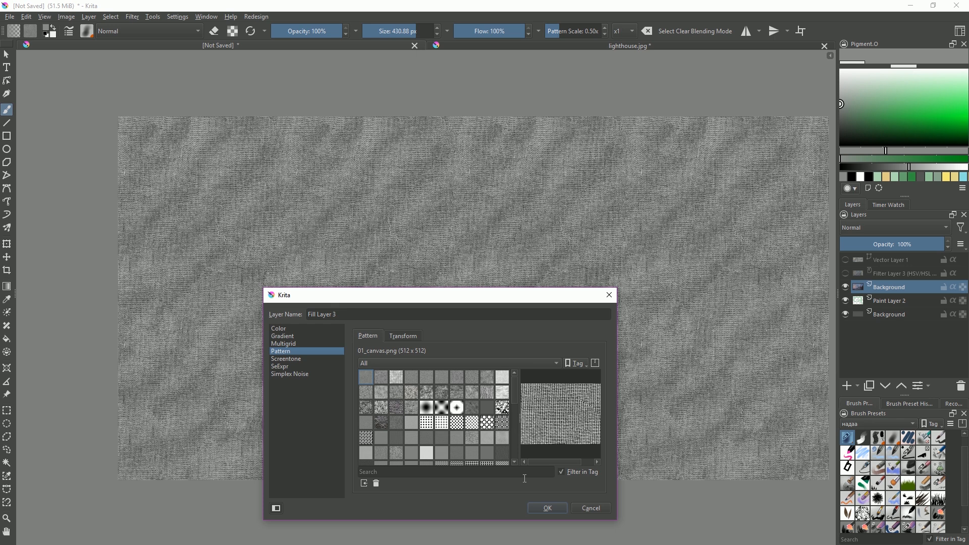
click(545, 508)
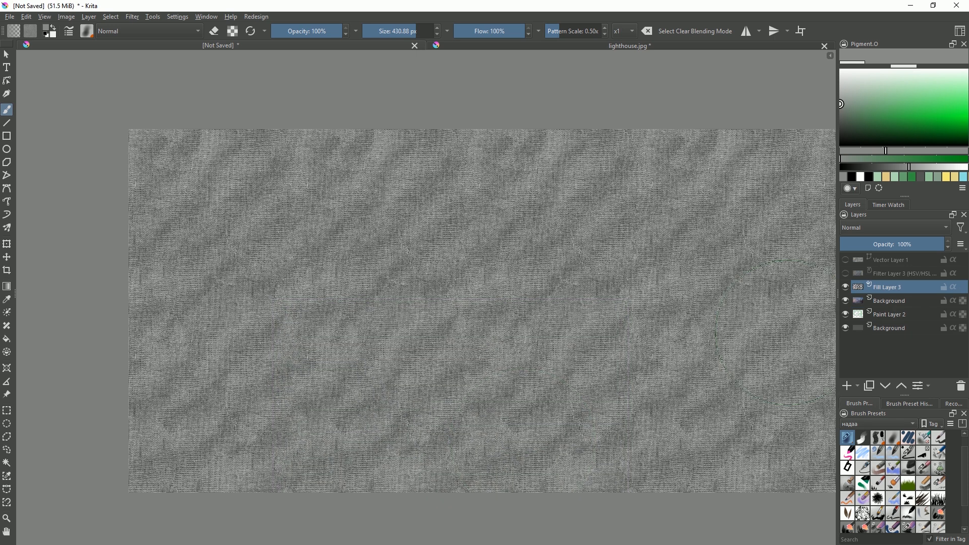
In Fill Layer 3's properties, set the pattern's rotation to 300°, its width and height scale to 50% and its X shear to 61.03%
right_click(901, 287)
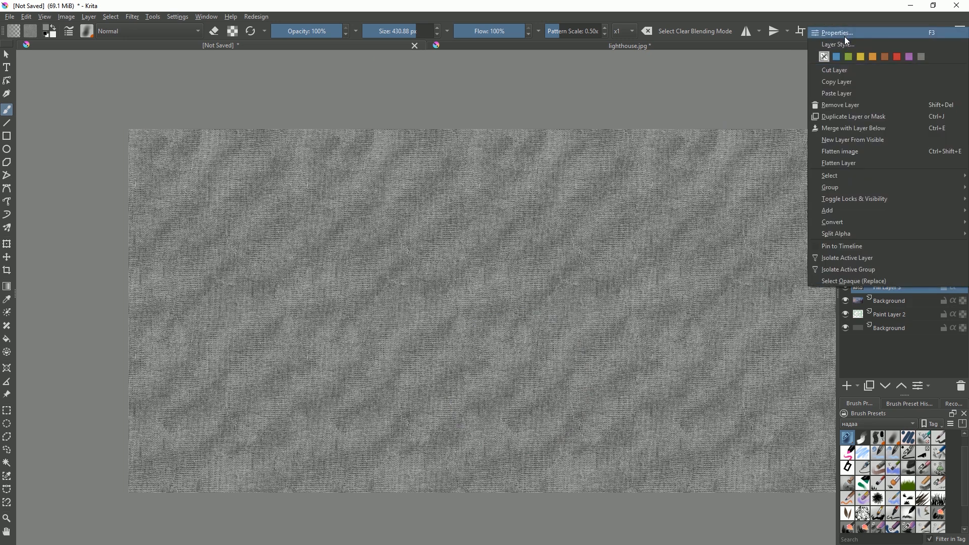
click(848, 34)
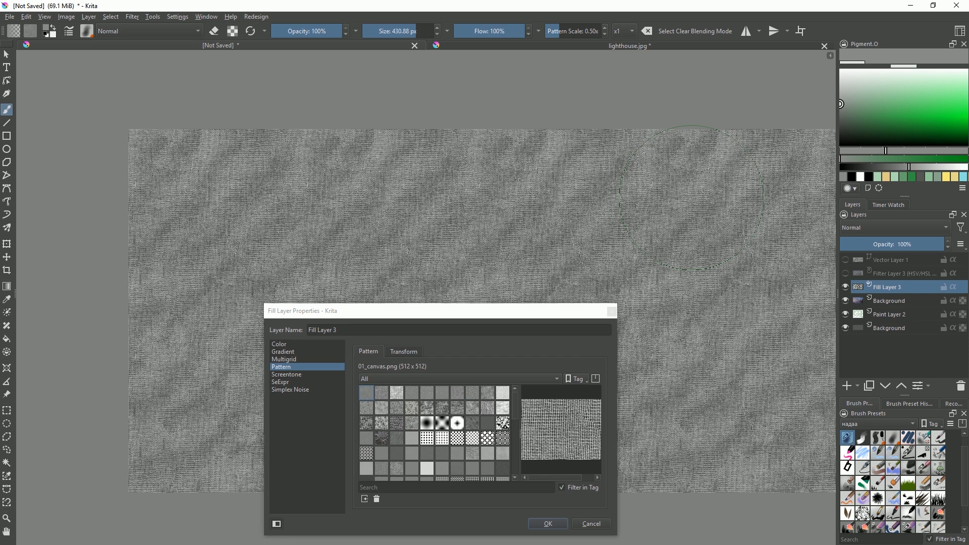
drag(437, 323, 433, 285)
click(402, 313)
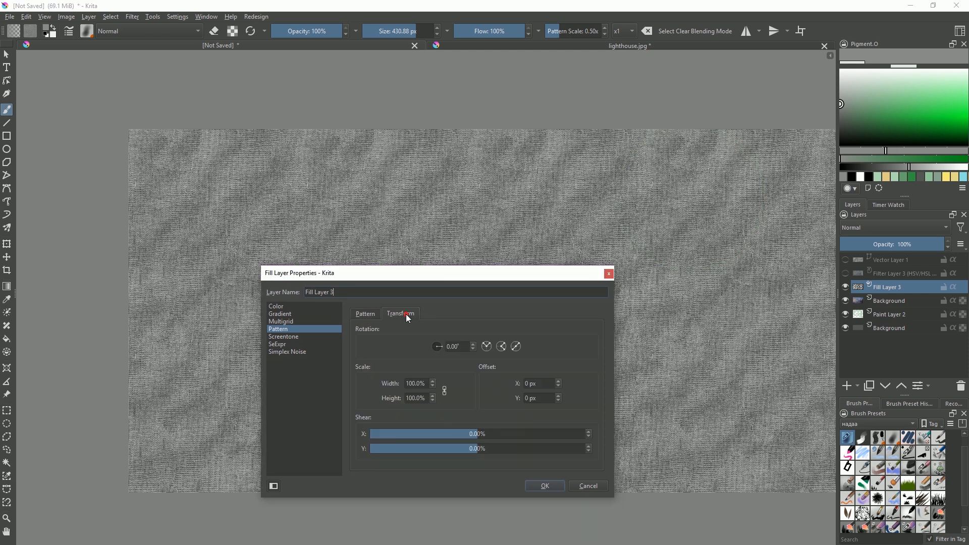
drag(441, 347, 441, 341)
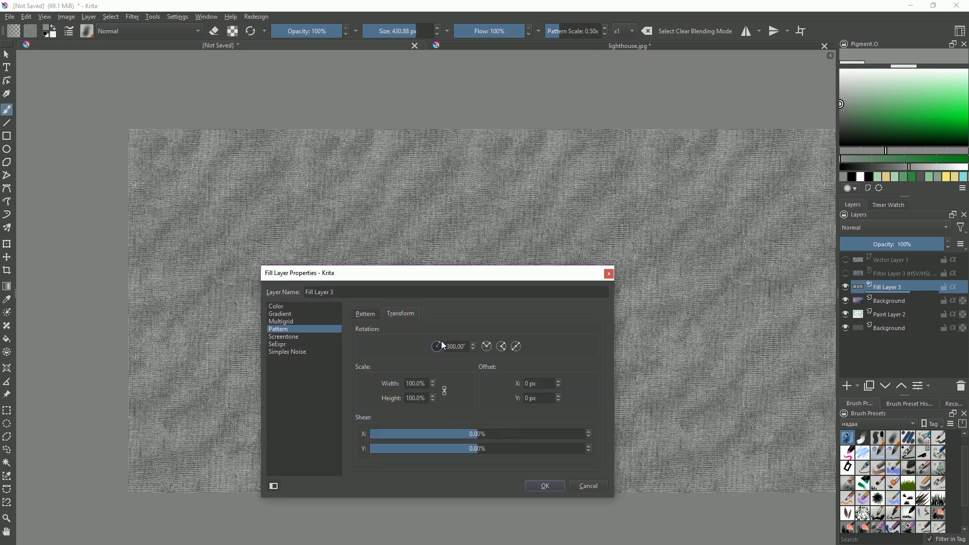
drag(425, 383, 392, 378)
text(50)
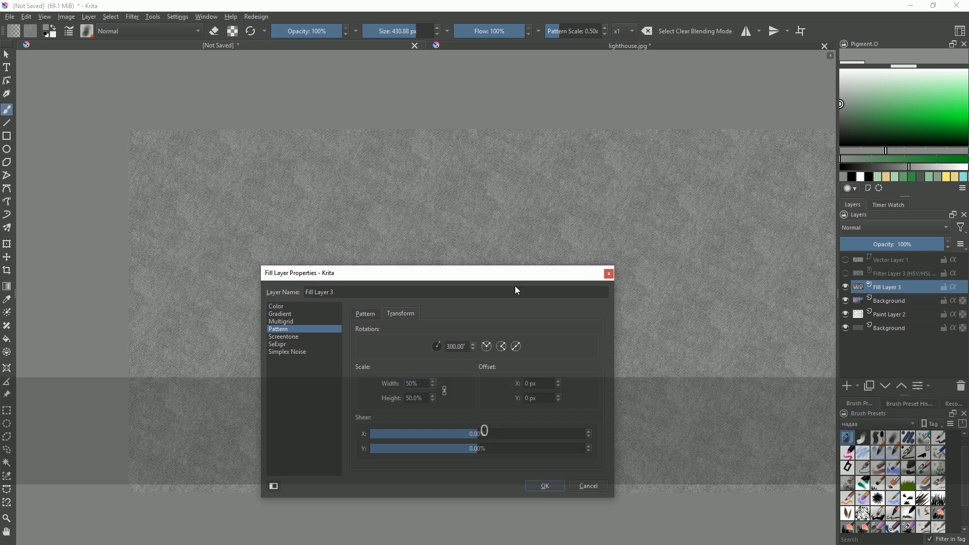
drag(482, 434, 492, 434)
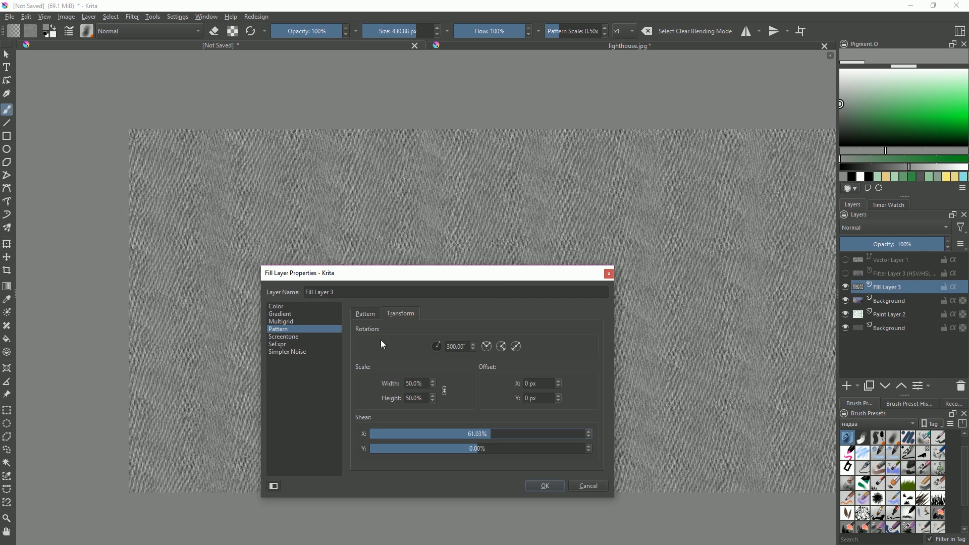
Change Fill Layer 3's pattern to 16_texture-woody.png and apply the properties
click(364, 315)
click(456, 371)
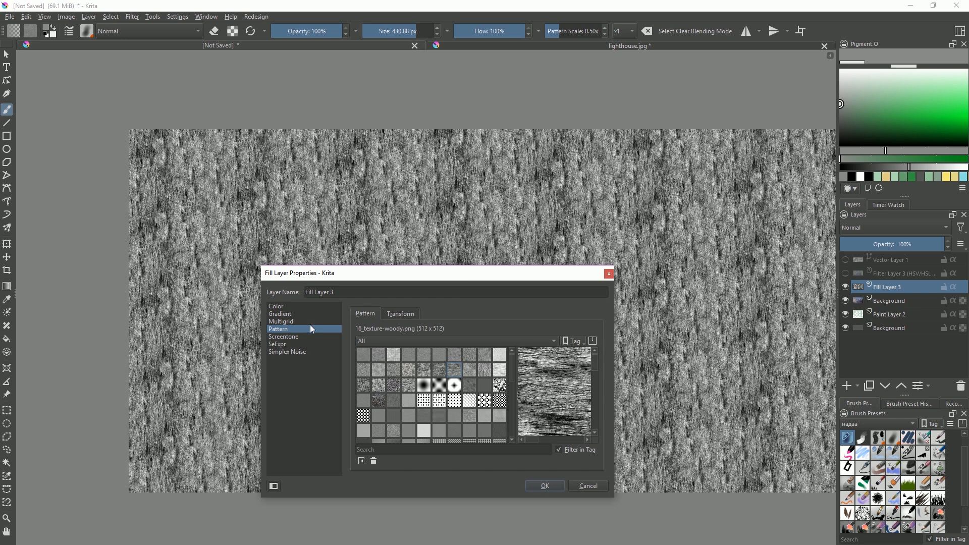
click(549, 486)
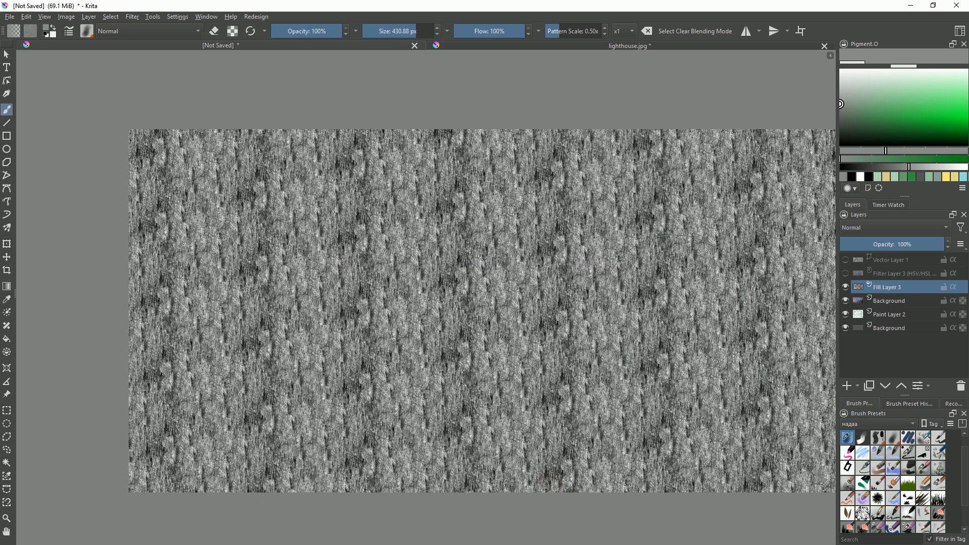
Set Fill Layer 3's blending mode to Overlay so its wood texture blends with the layers below
click(886, 225)
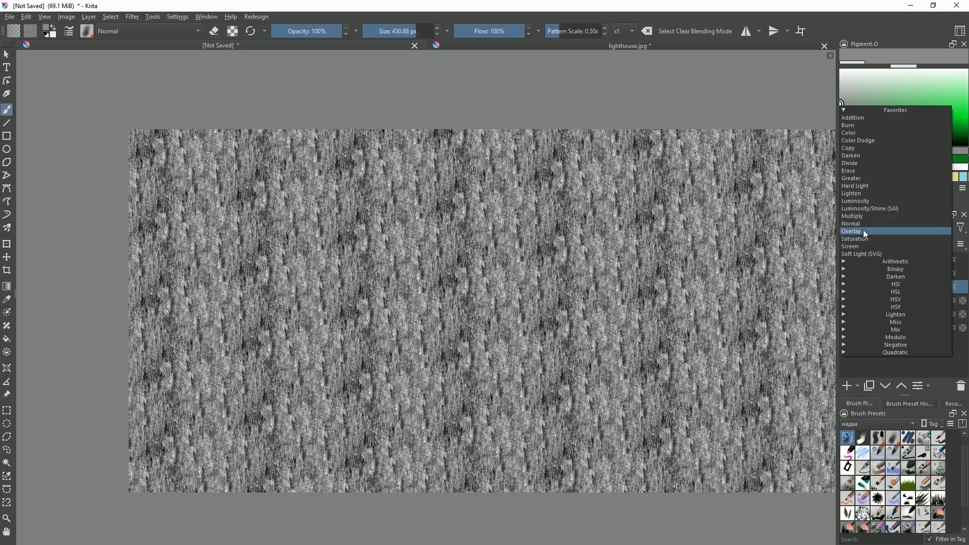
click(863, 234)
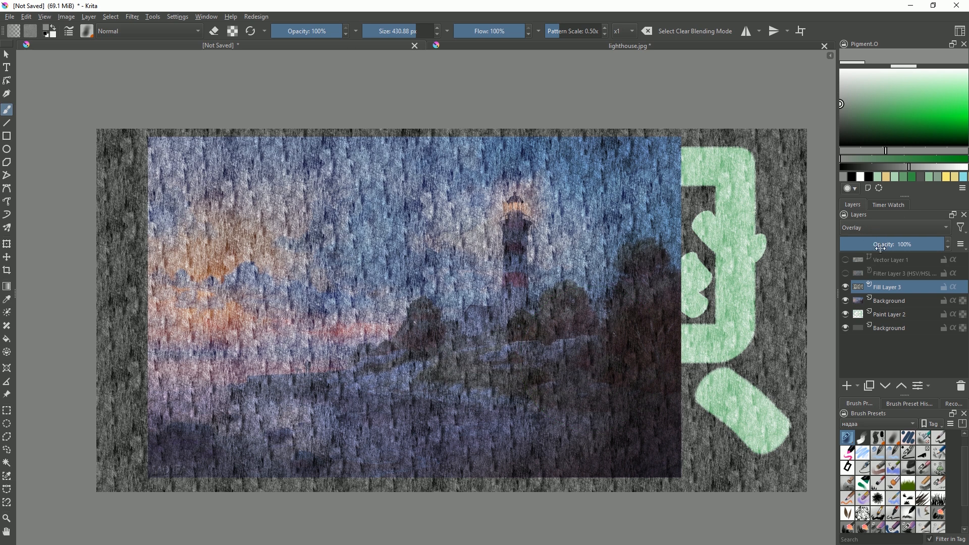
drag(679, 285, 620, 270)
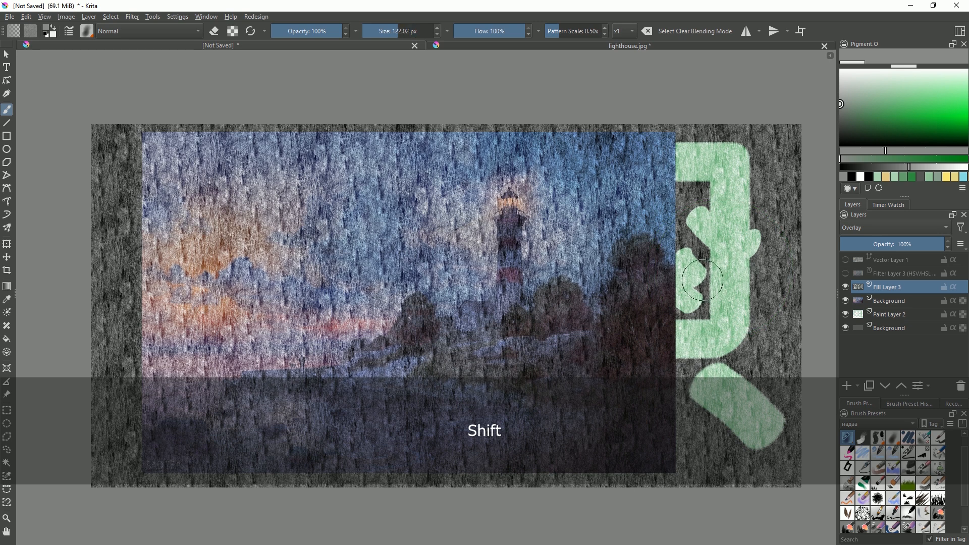
Extend the canvas beyond its right and bottom edges to about 2637 × 1317 px with the Crop tool
drag(717, 285, 638, 282)
key(c)
drag(670, 367, 758, 408)
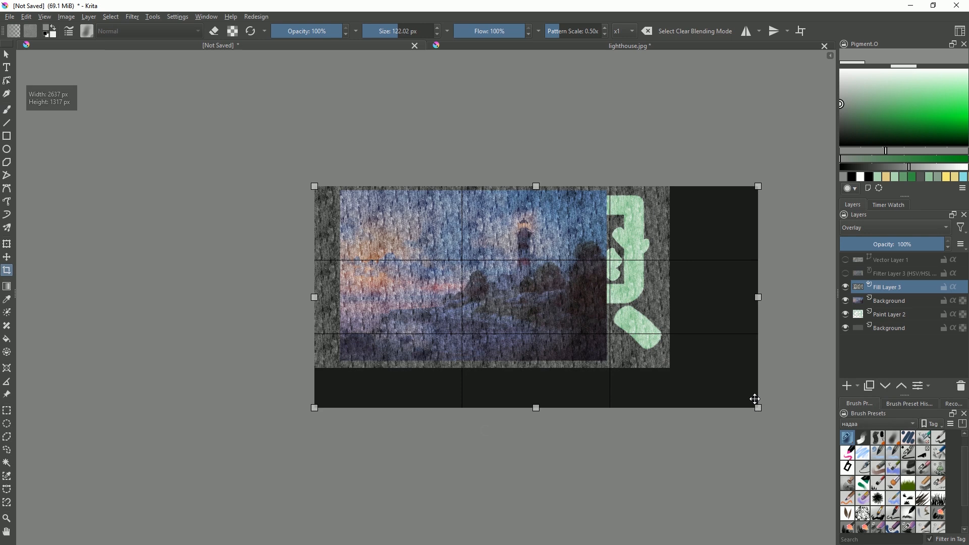
key(Return)
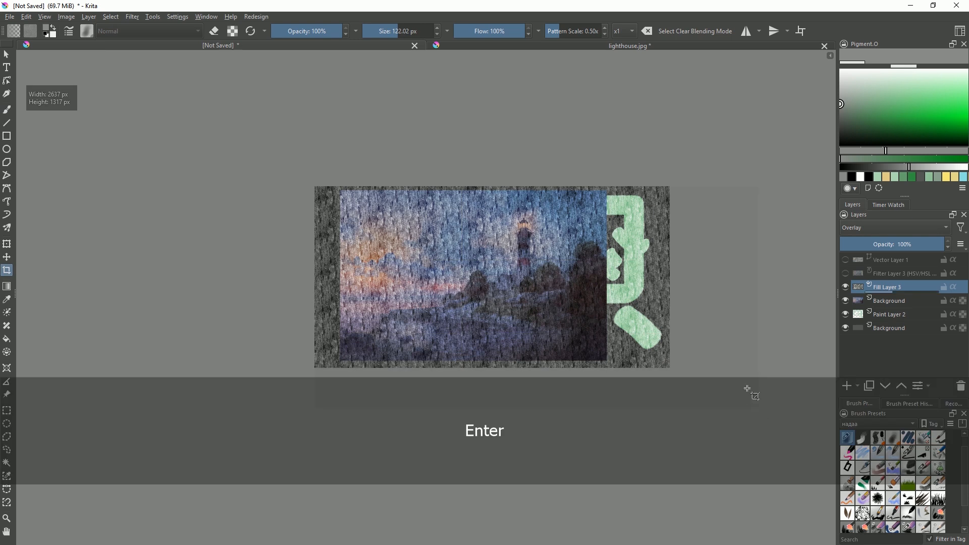
Fill the bottommost Background layer with light grey, refill it with dark grey across the enlarged canvas, and reselect Fill Layer 3
click(840, 83)
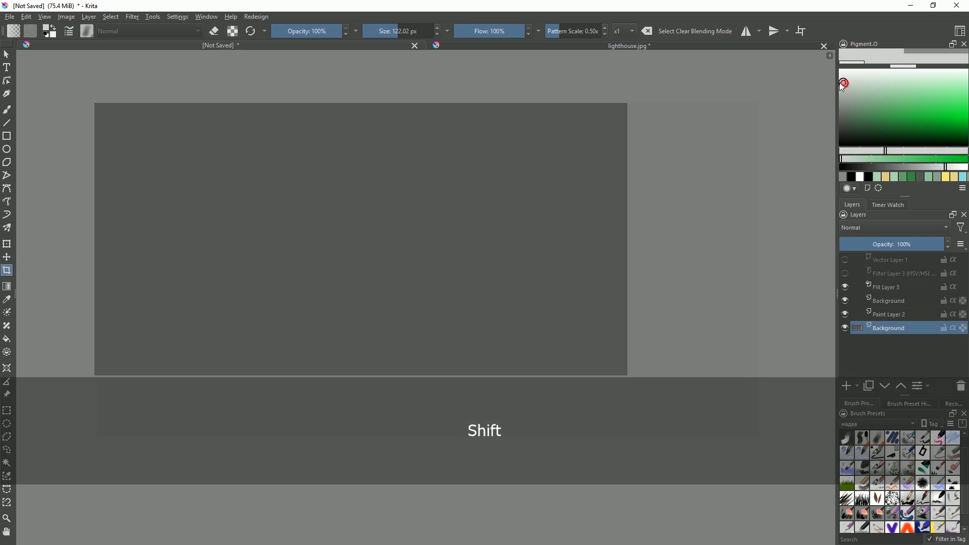
key(shift+BackSpace)
alt+click(888, 297)
click(888, 288)
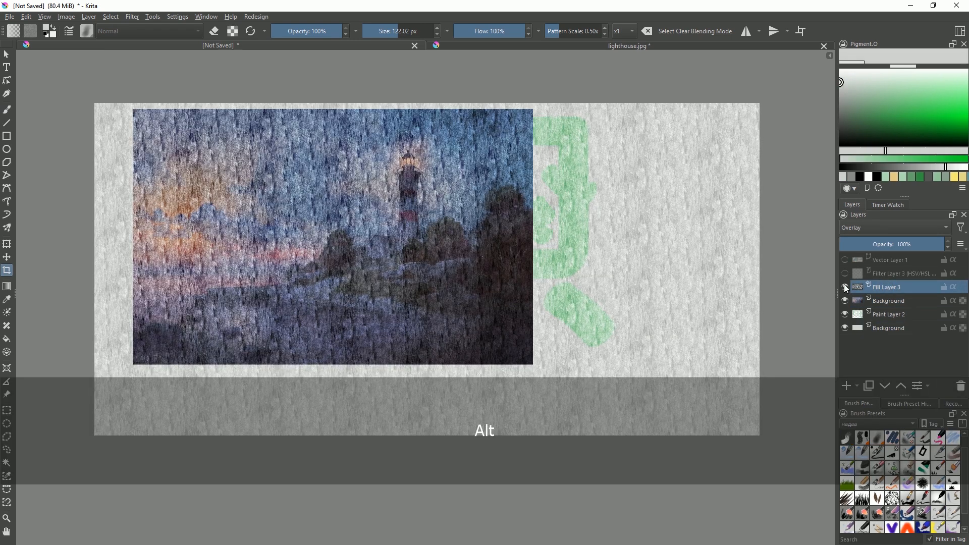
key(shift+BackSpace)
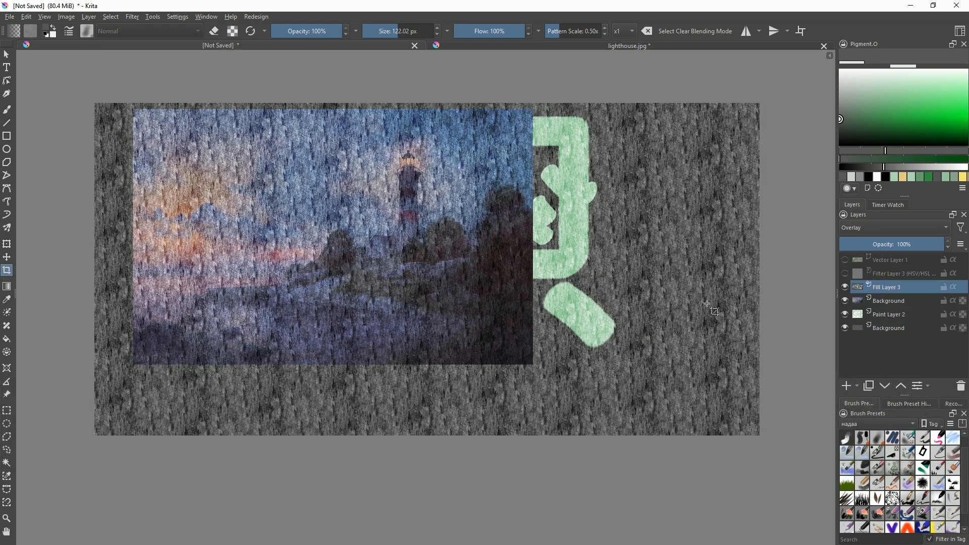
Extend the canvas to the right to about 2777 px wide with the Crop tool
key(c)
click(711, 282)
drag(760, 269, 789, 271)
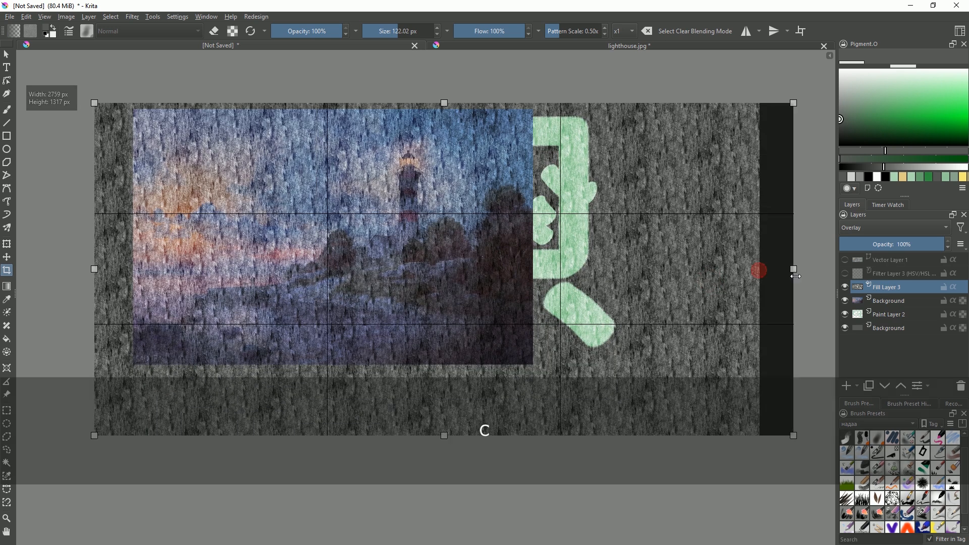
key(Return)
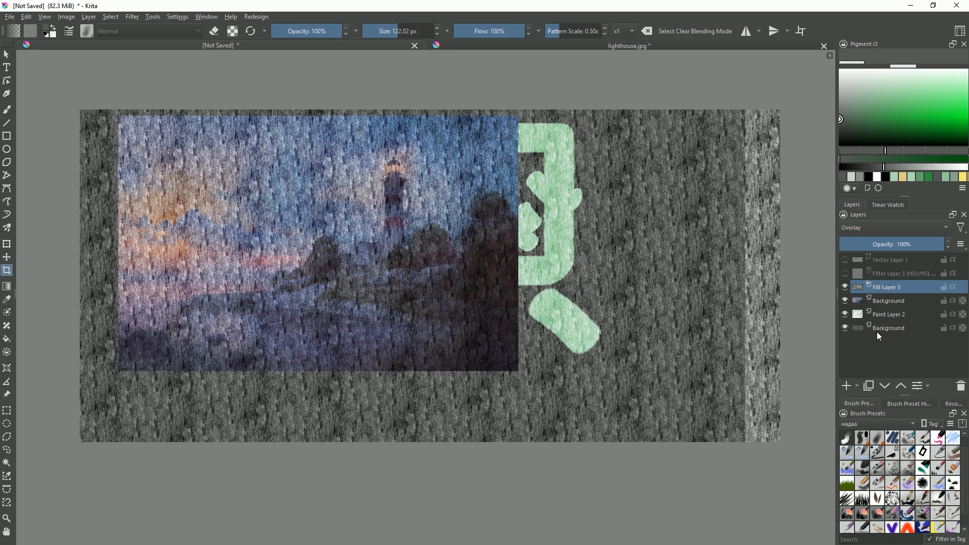
Hide Fill Layer 3, the lighthouse layer and Paint Layer 2, and select the bottommost Background layer to inspect its right edge
click(845, 286)
click(844, 300)
click(845, 314)
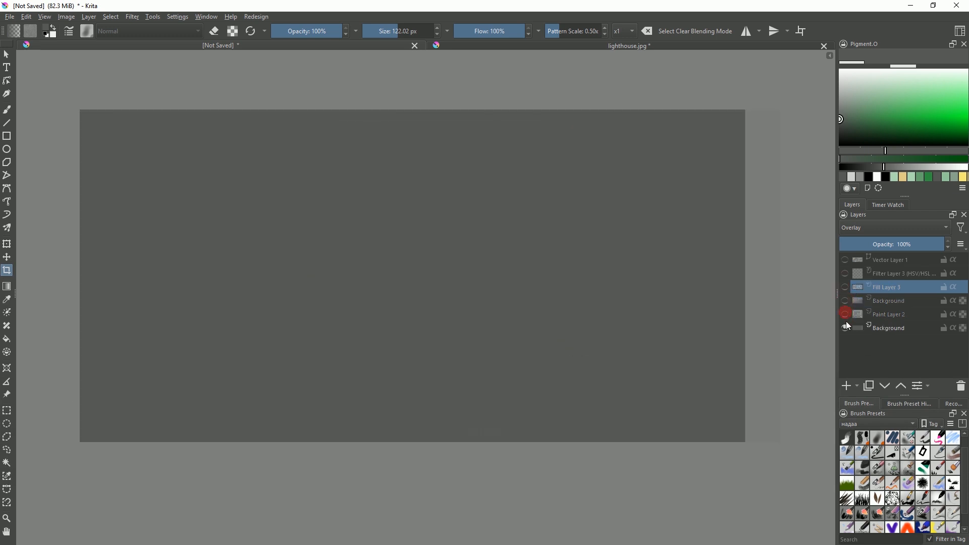
click(893, 331)
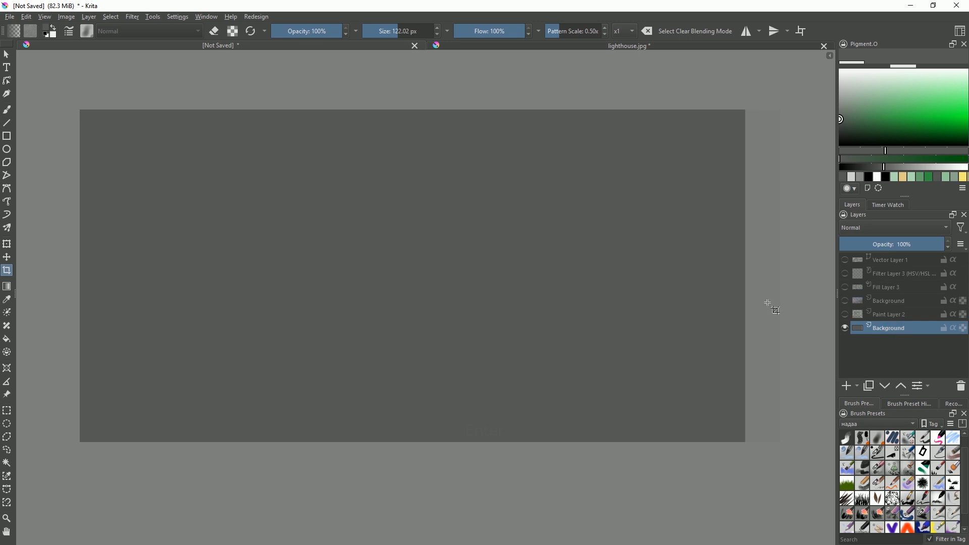
drag(757, 305, 725, 316)
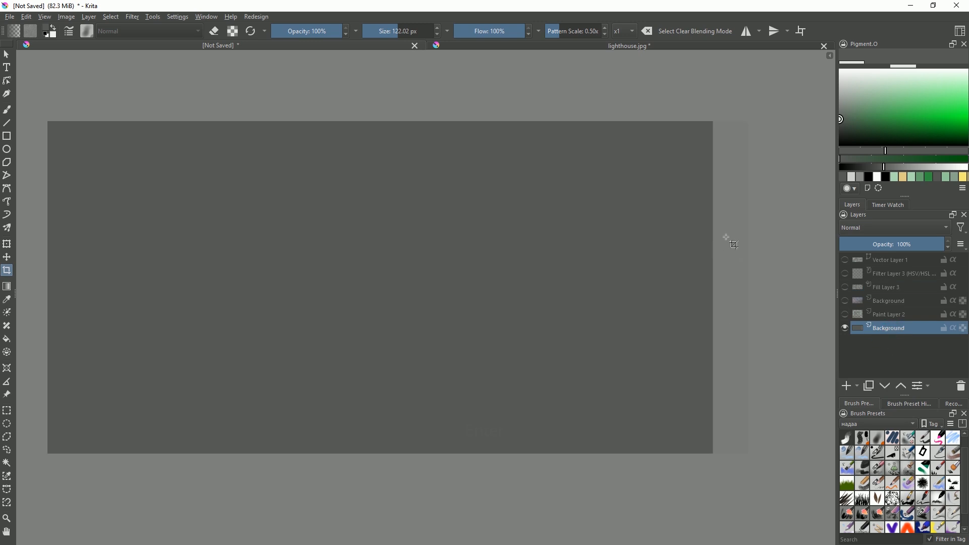
scroll(752, 250, up, 4)
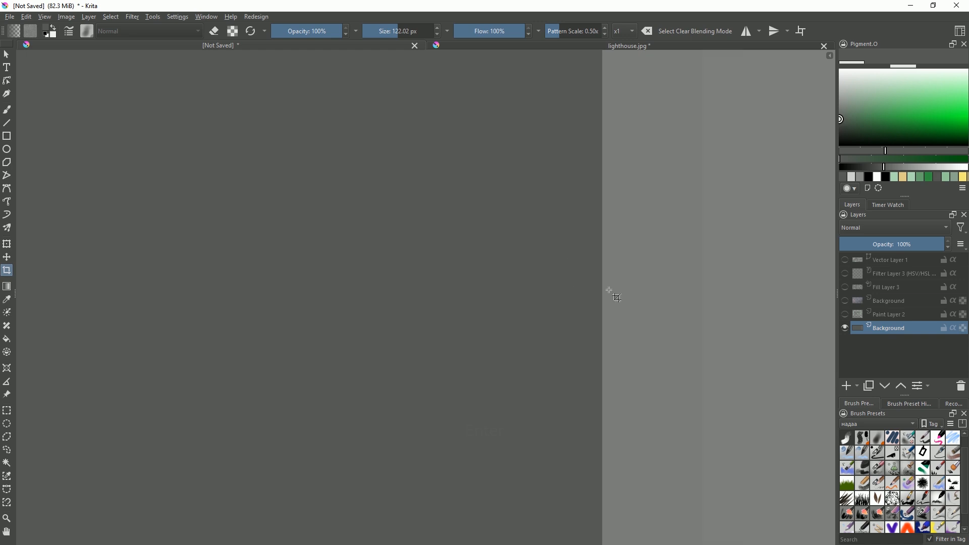
scroll(615, 292, down, 4)
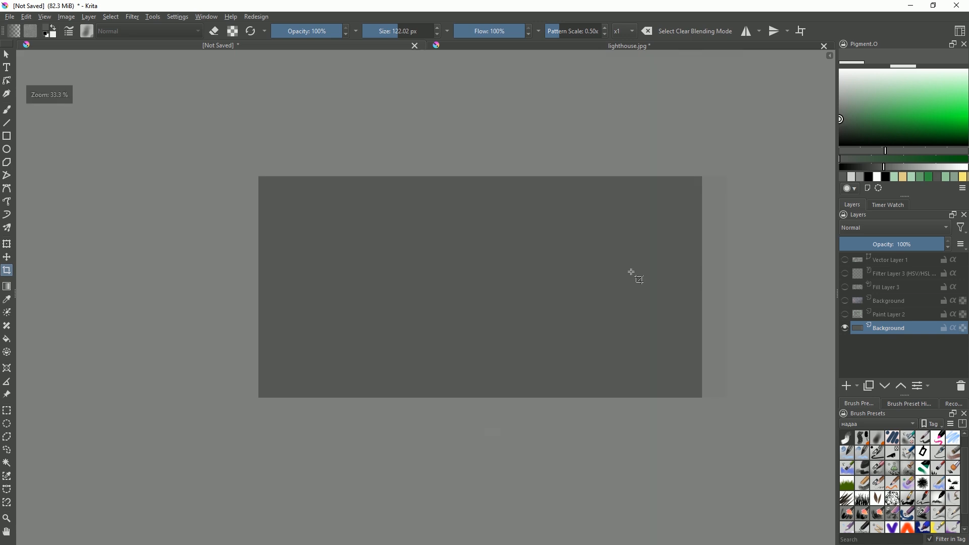
scroll(633, 279, up, 1)
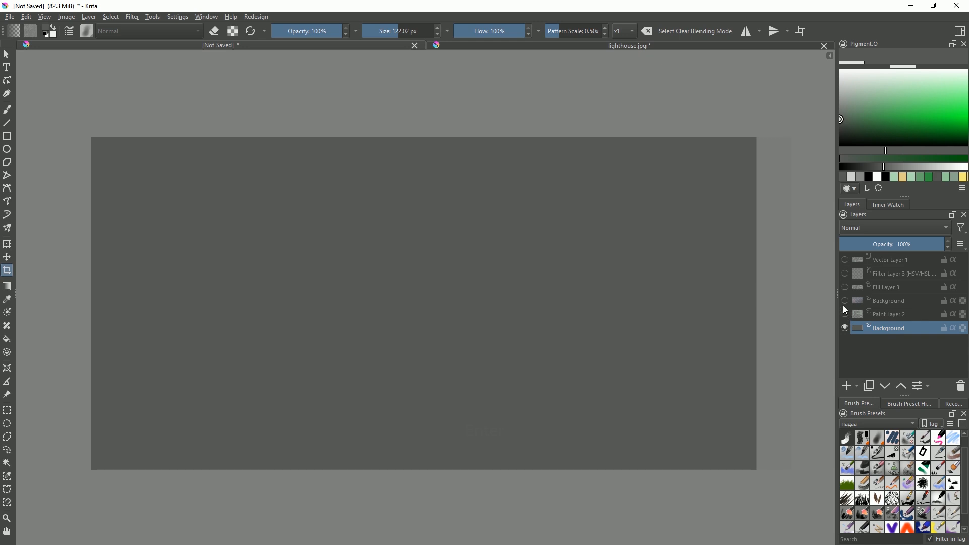
Show the lighthouse layer and Fill Layer 3, select the lighthouse layer, and hide Fill Layer 3 again
click(844, 287)
click(845, 301)
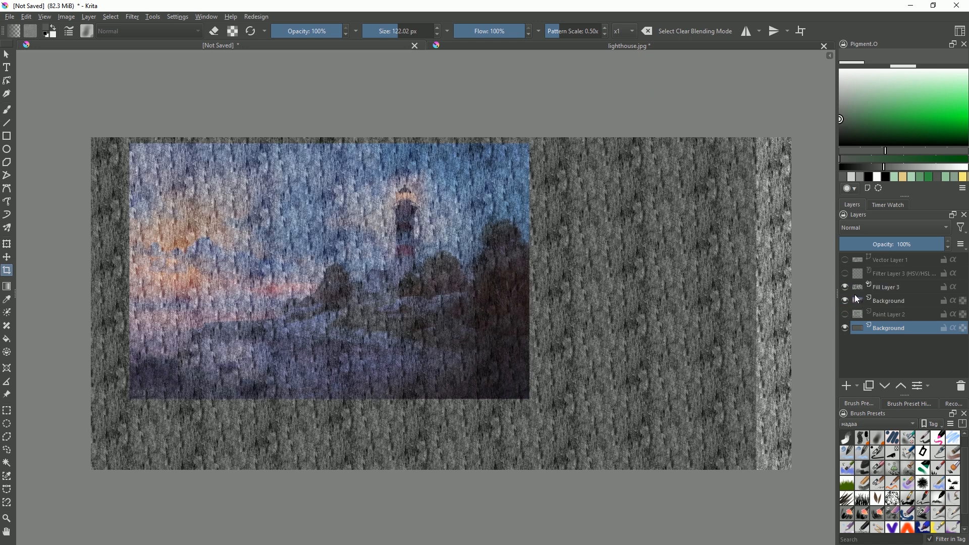
click(901, 301)
click(844, 286)
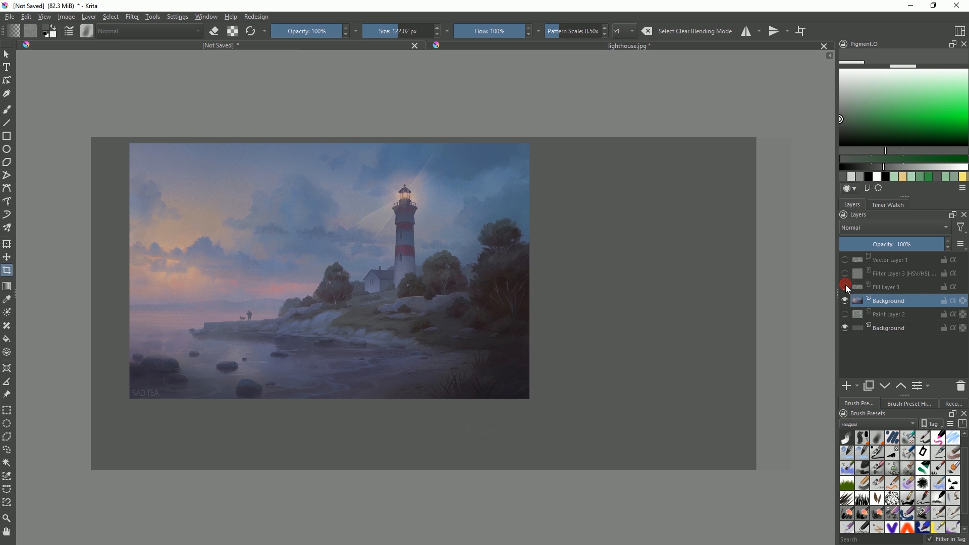
Add a paint layer above the lighthouse layer, fill it with muted green, and set its blending mode to Overlay
drag(850, 97, 870, 100)
key(shift)
key(Insert)
key(shift+BackSpace)
click(863, 228)
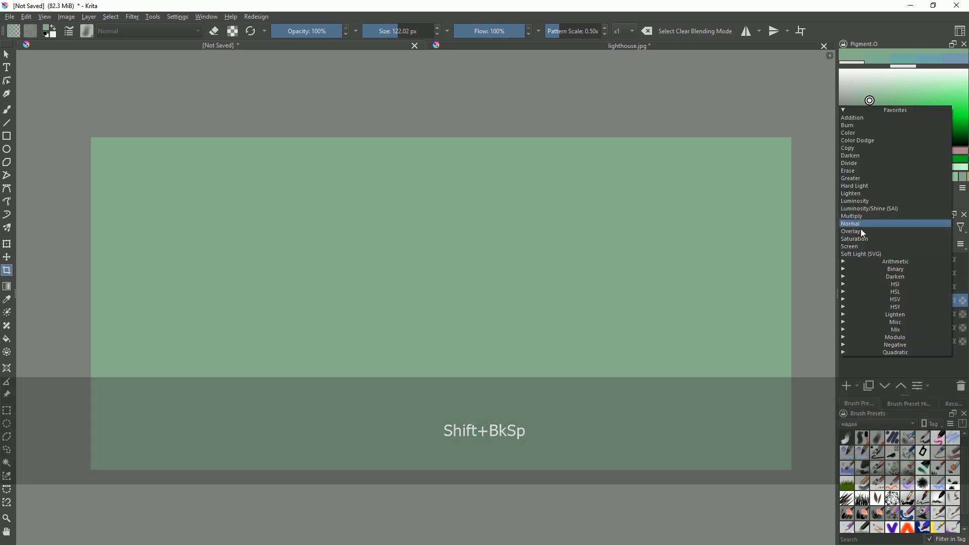
click(861, 230)
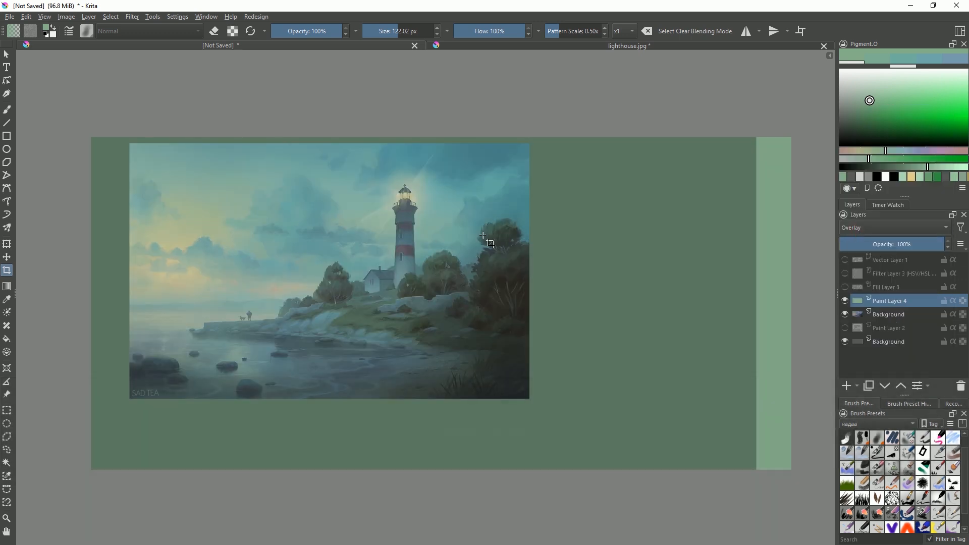
scroll(450, 231, up, 1)
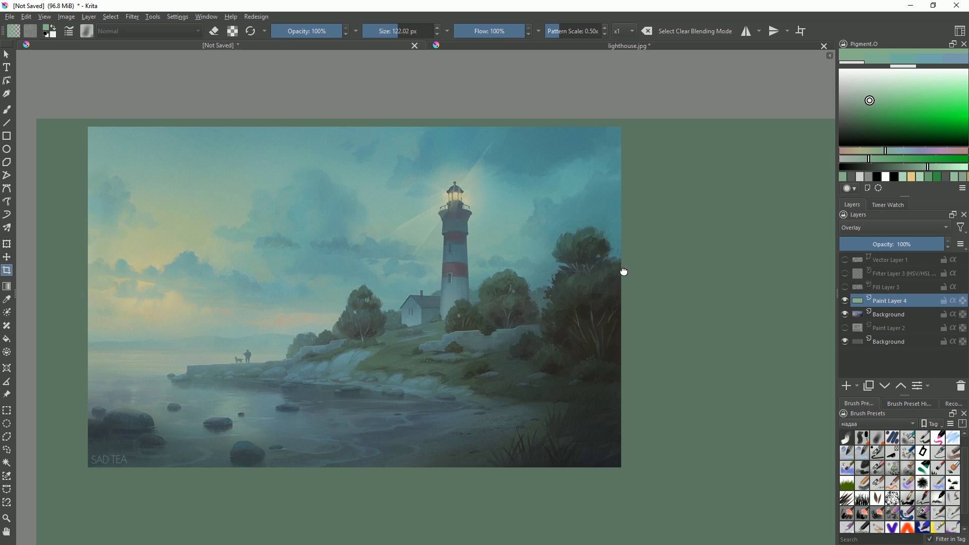
scroll(628, 285, down, 1)
Extend the canvas to the right and downward to about 2969 × 1383 px with the Crop tool
click(716, 291)
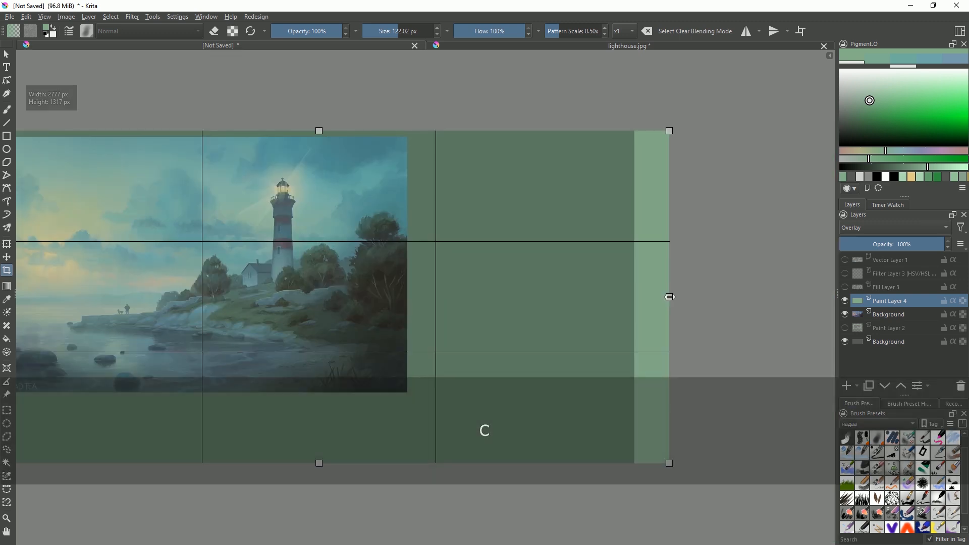
drag(669, 297, 706, 297)
drag(707, 464, 721, 480)
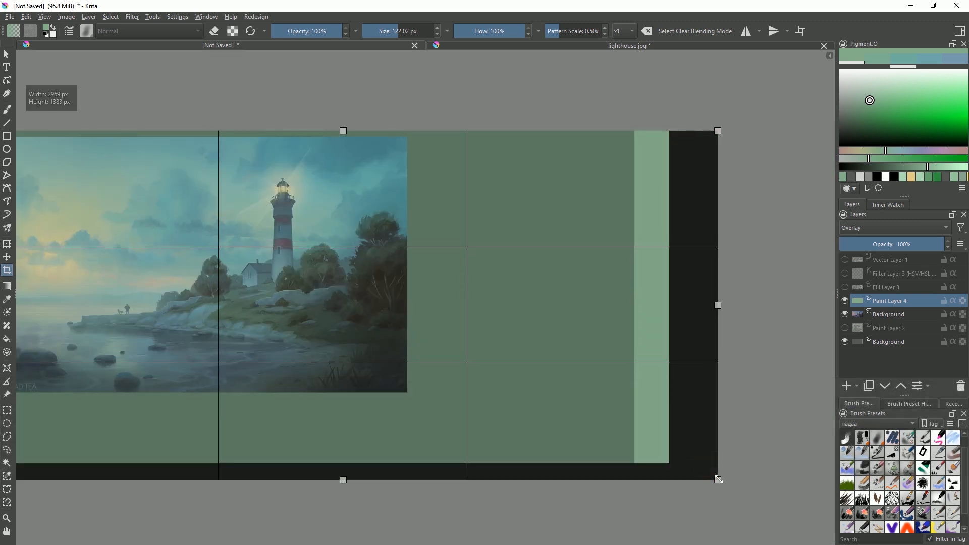
key(Return)
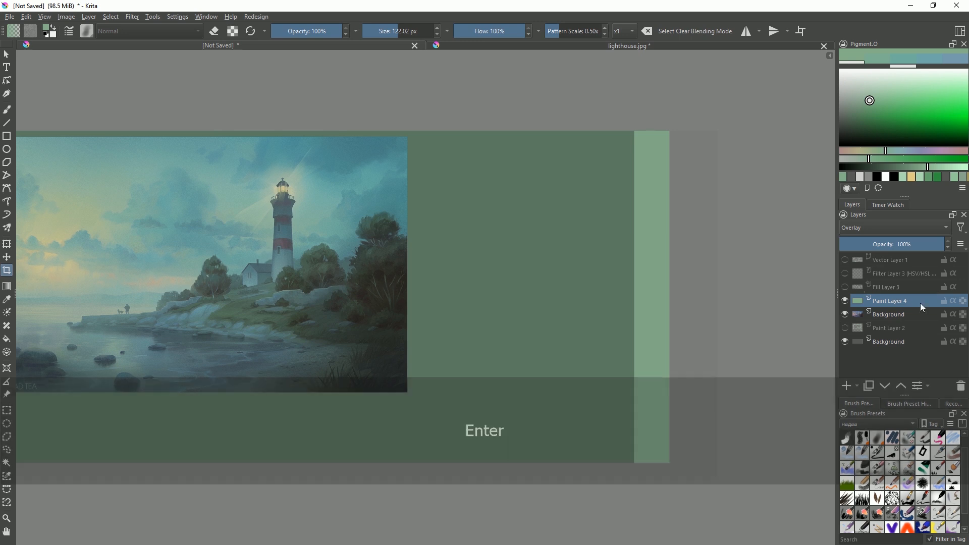
Check the green overlay layer's extents with the Transform tool, and delete the layer
key(ctrl+t)
scroll(668, 415, down, 3)
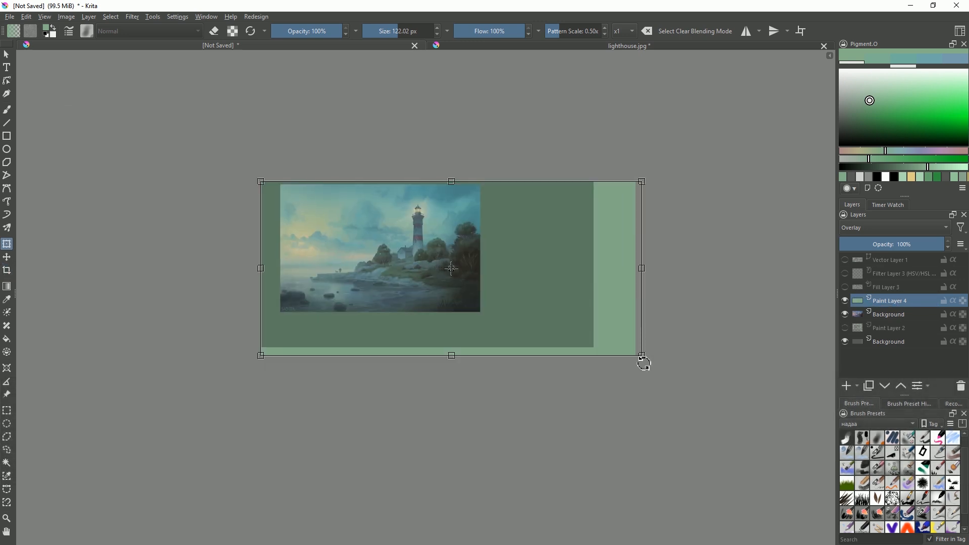
key(b)
scroll(621, 342, up, 2)
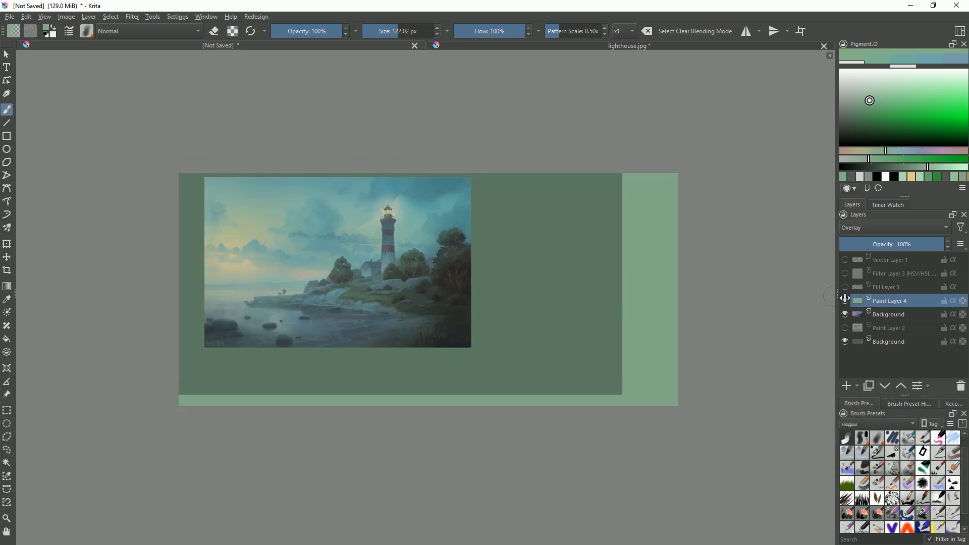
click(961, 386)
Show Fill Layer 3 to examine how its pattern covers the enlarged canvas, and hide it again
click(845, 288)
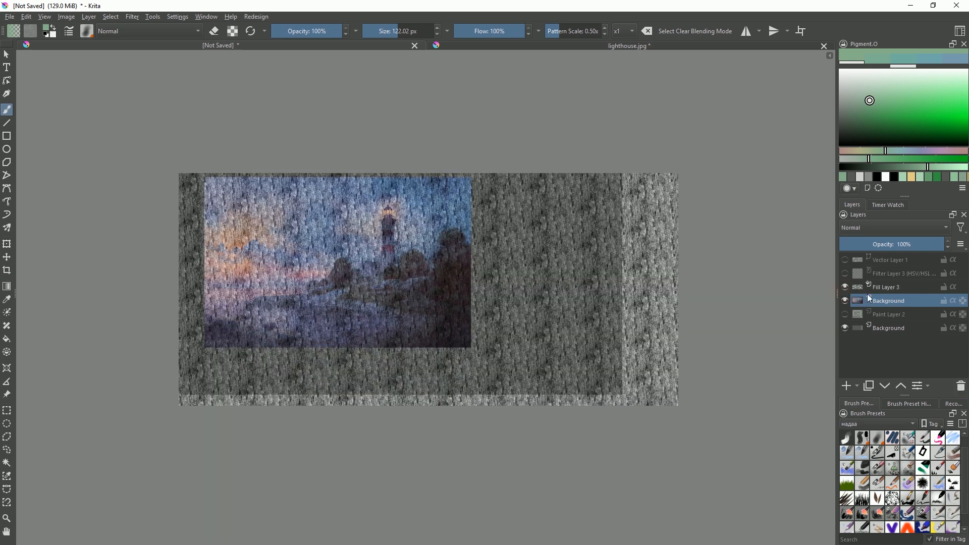
click(891, 292)
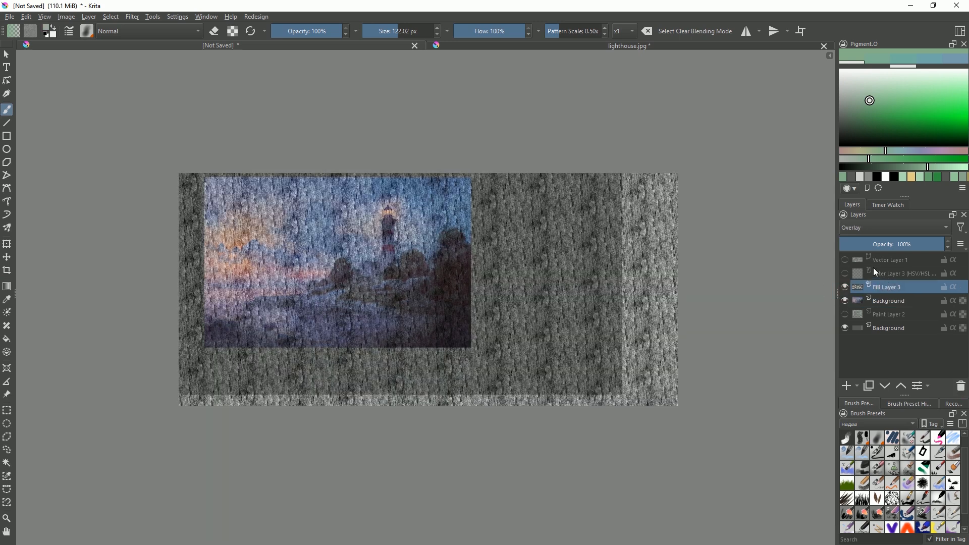
mouse_move(863, 265)
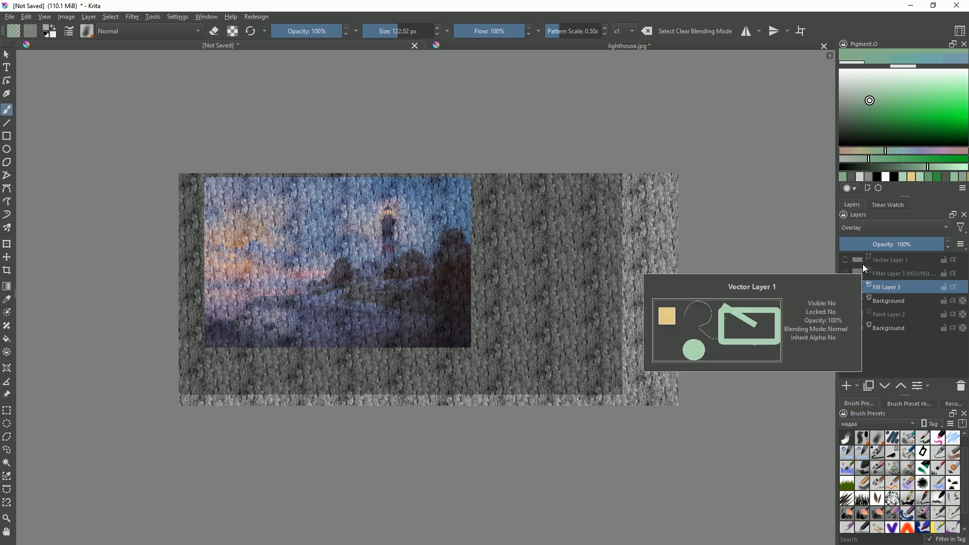
scroll(568, 241, up, 1)
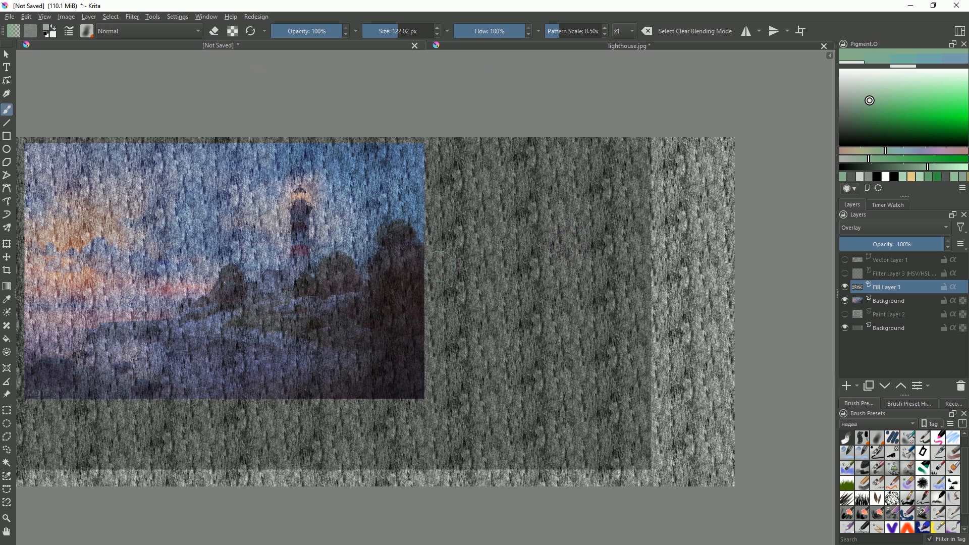
drag(439, 266, 480, 274)
drag(632, 318, 646, 314)
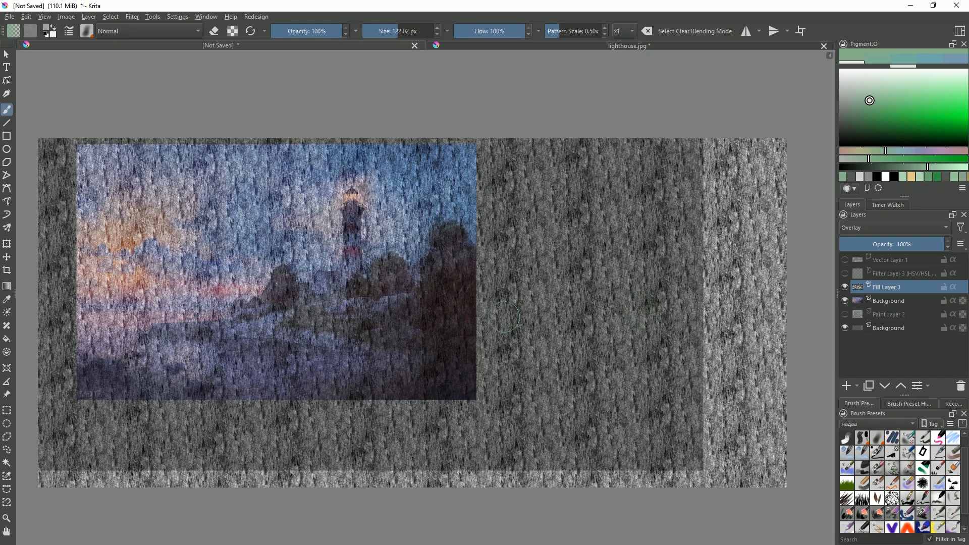
drag(505, 316, 518, 310)
click(845, 287)
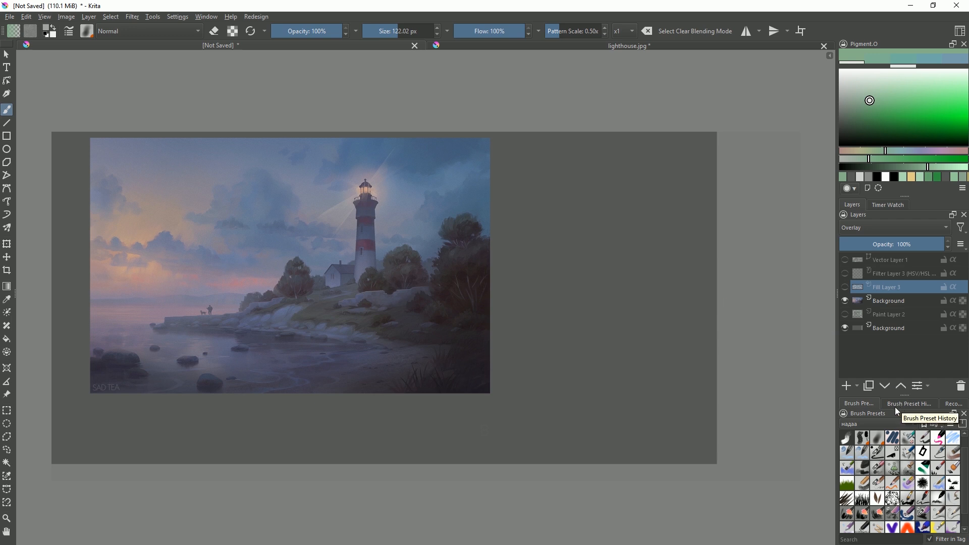
Add a file layer above Fill Layer 3 that links to the lighthouse image file, using no scaling
click(857, 385)
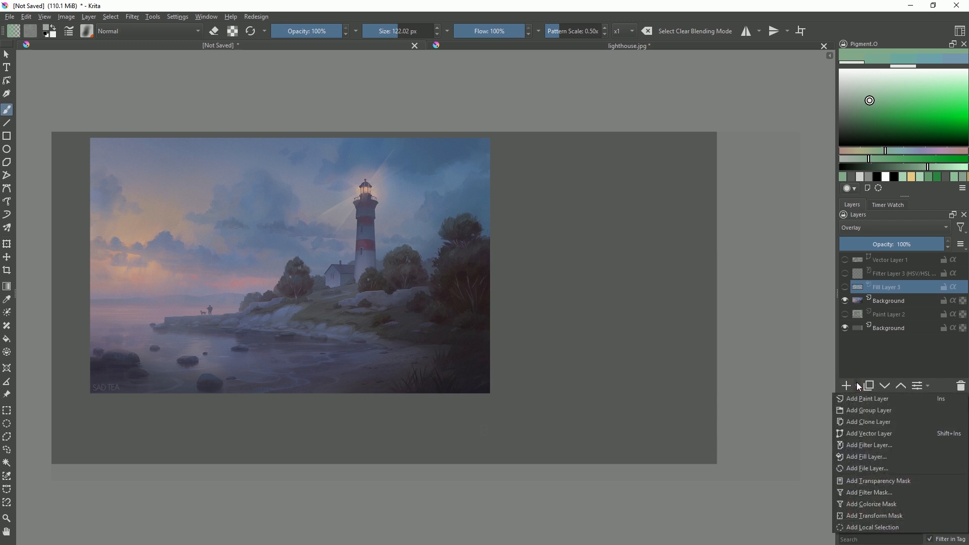
click(868, 469)
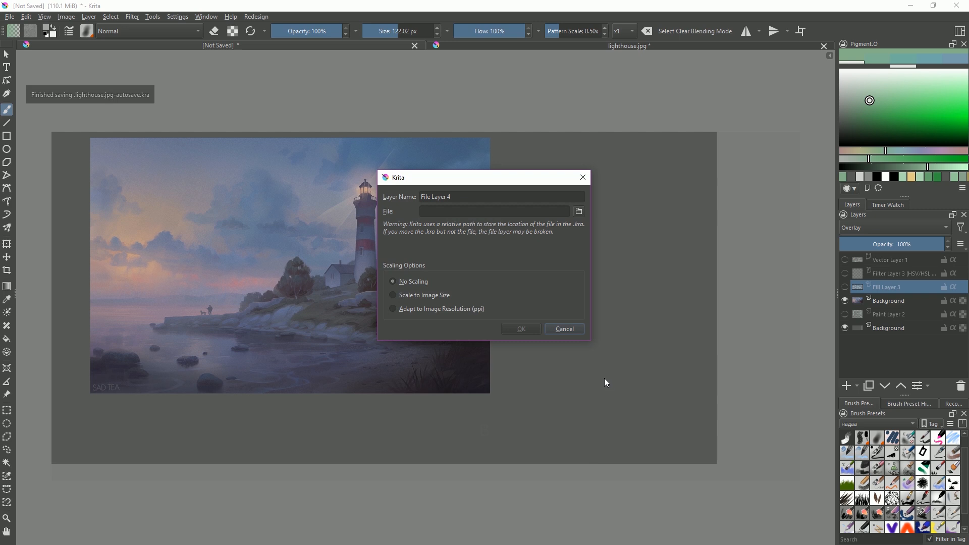
click(579, 212)
click(521, 328)
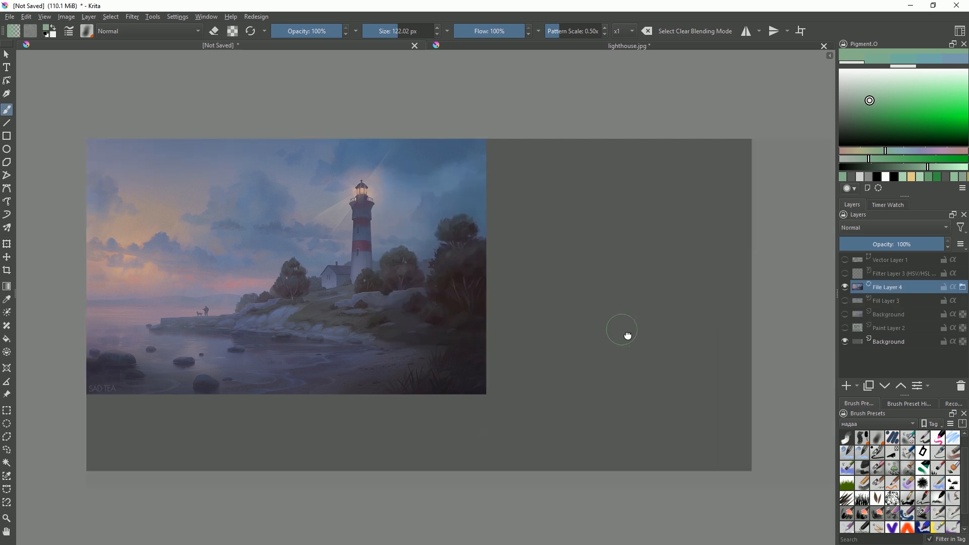
Try the Transform tool on the file layer, and move the layer slightly right and down on the canvas
key(ctrl+t)
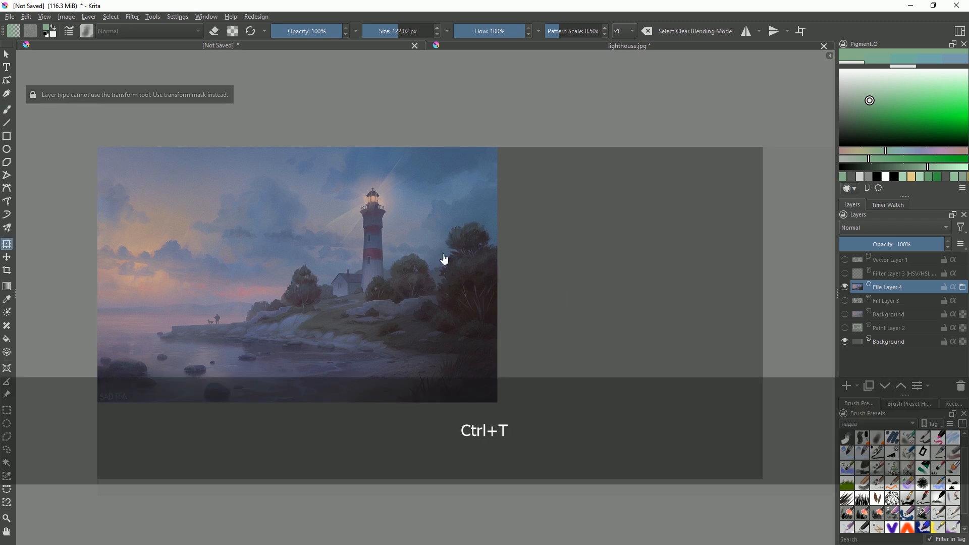
key(b)
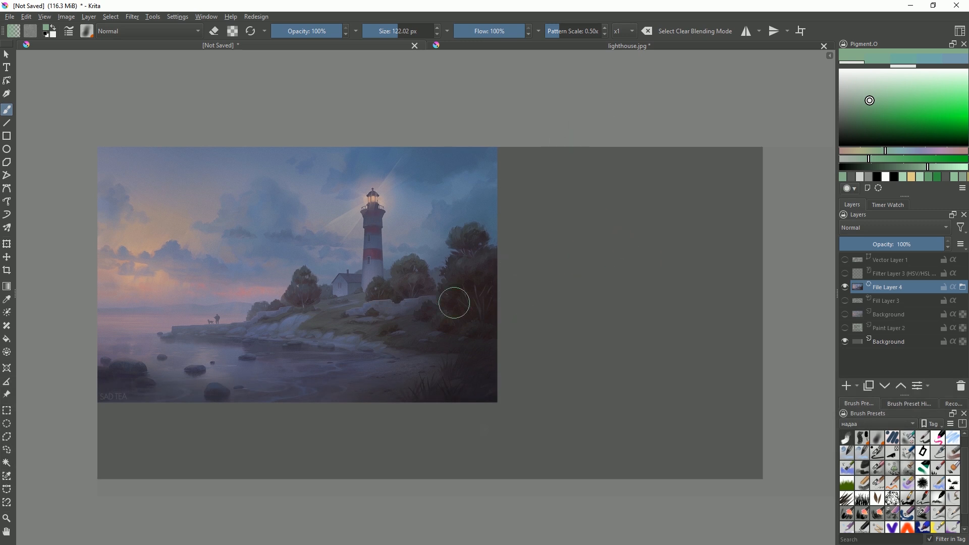
key(t)
mouse_move(448, 276)
mouse_down()
mouse_move(514, 282)
mouse_move(493, 316)
mouse_move(449, 273)
mouse_move(485, 266)
mouse_move(476, 277)
mouse_up()
key(b)
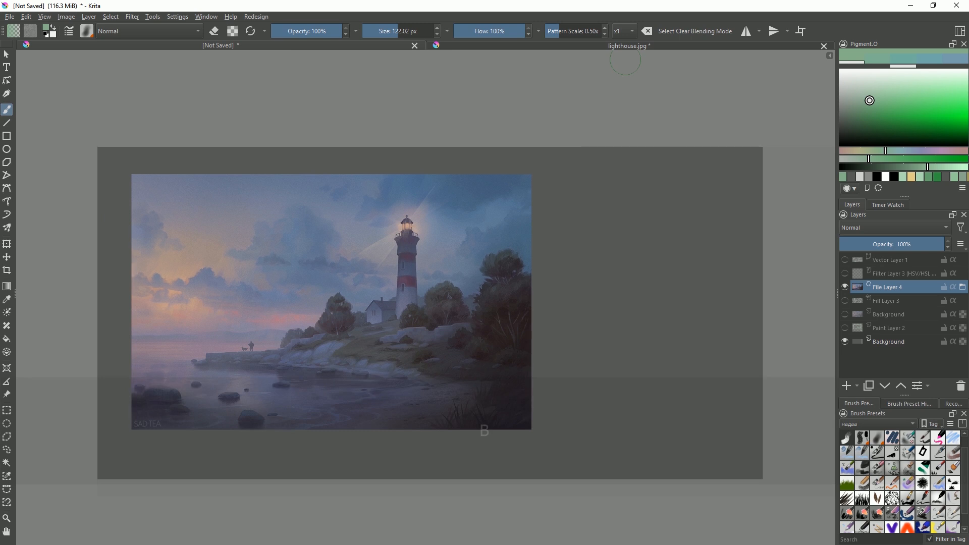
In the lighthouse.jpg document, clear the selection and paint several light green strokes around the lighthouse with a 34 px brush
click(634, 46)
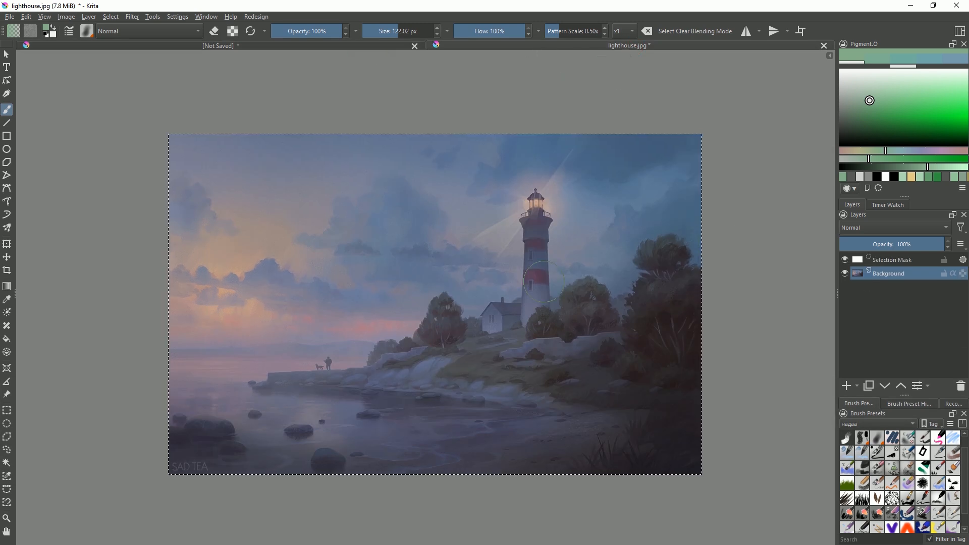
drag(590, 261, 545, 261)
key(d)
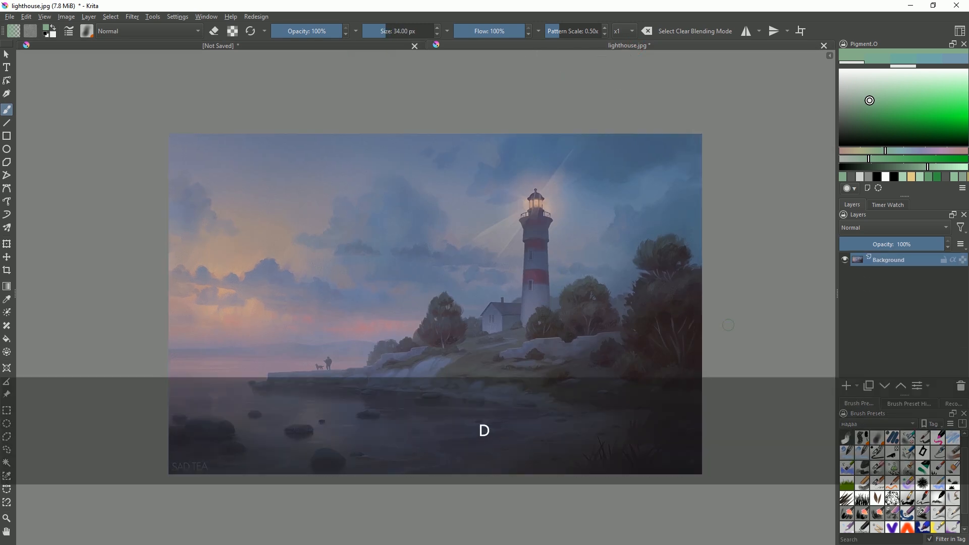
drag(632, 260, 622, 239)
mouse_move(486, 178)
mouse_down()
mouse_move(530, 215)
mouse_move(570, 271)
mouse_up()
drag(589, 178, 574, 223)
drag(645, 195, 620, 244)
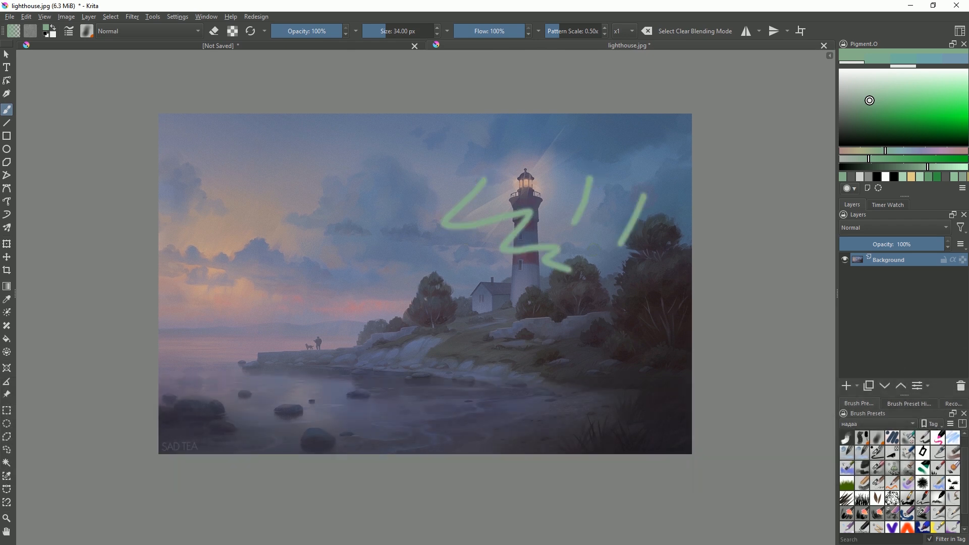
drag(567, 161, 569, 171)
Save lighthouse.jpg at 100% JPEG quality and return to the unsaved layered document
key(ctrl+s)
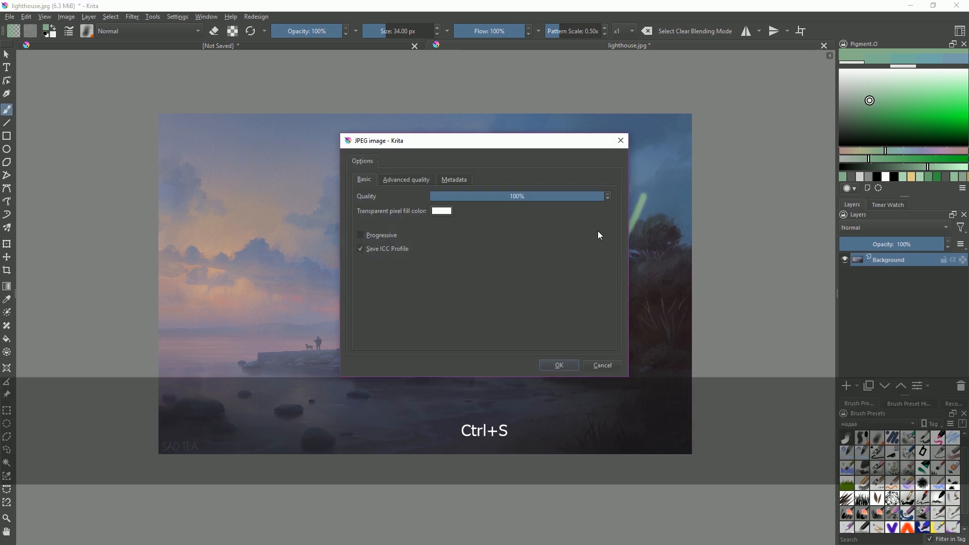
click(559, 366)
click(382, 47)
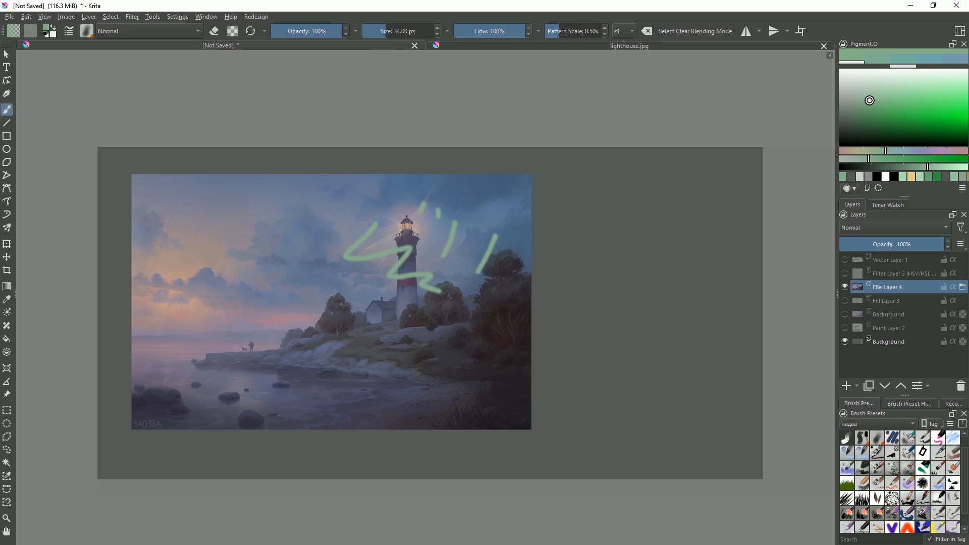
Examine the file layer's picture around the lighthouse up close, and delete the file layer
scroll(378, 253, up, 1)
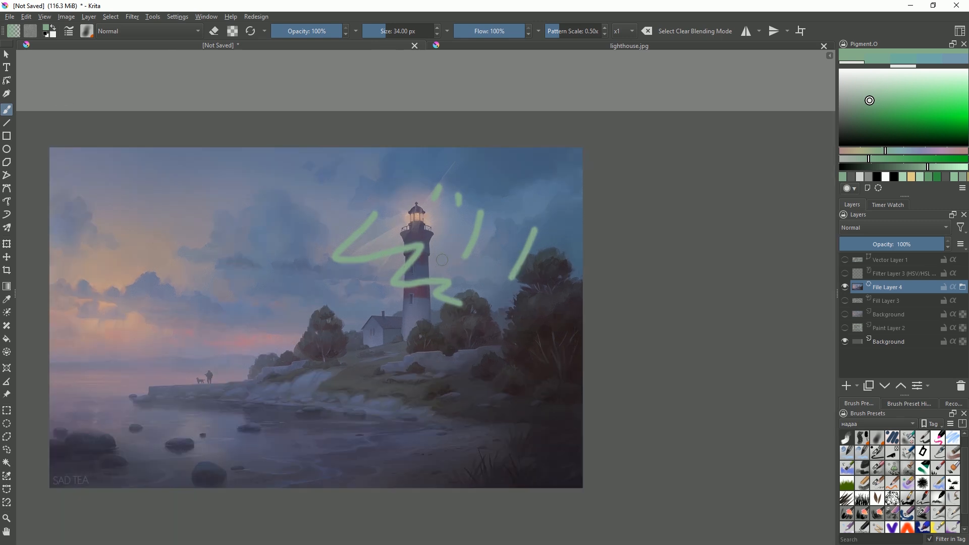
mouse_move(487, 261)
mouse_down()
mouse_move(501, 252)
mouse_move(475, 249)
mouse_up()
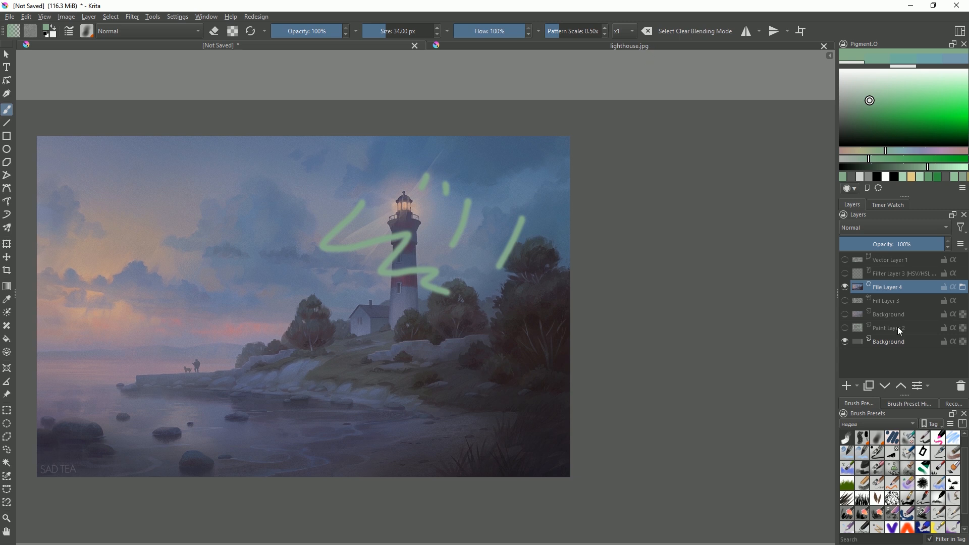
click(961, 387)
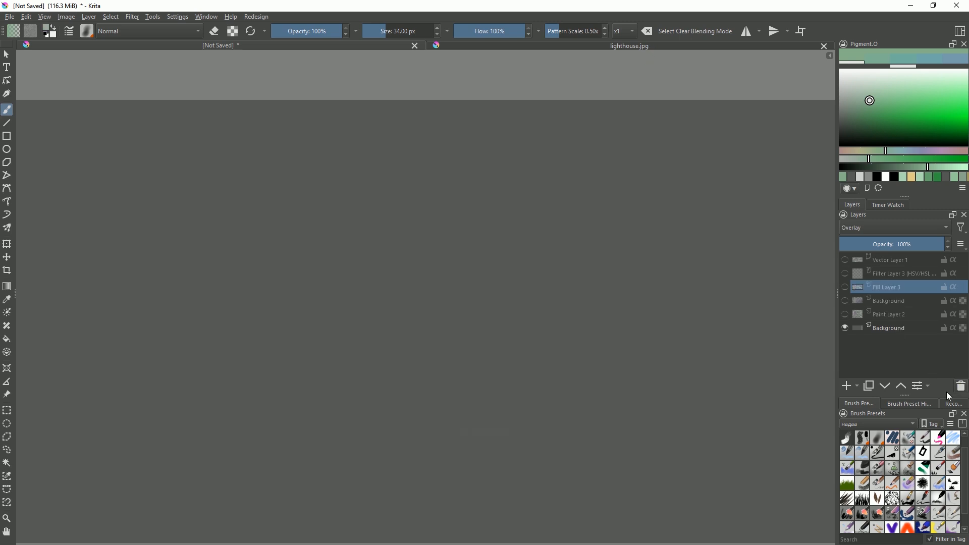
Show the hidden lighthouse Background layer and select it
click(857, 386)
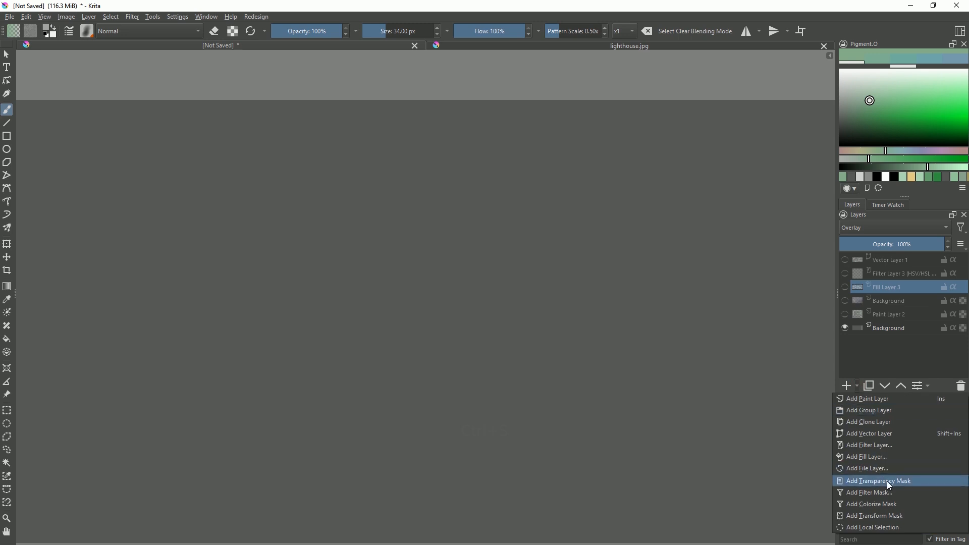
click(845, 300)
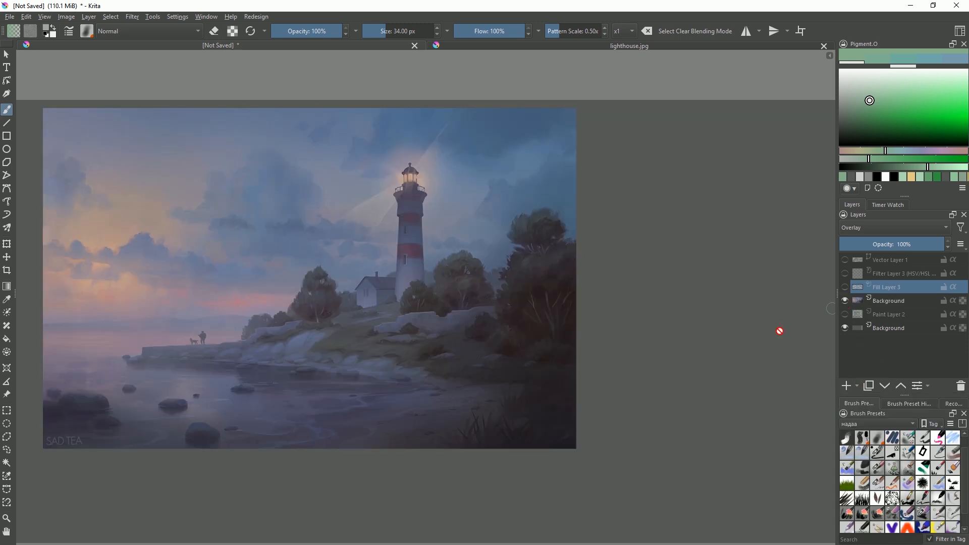
click(890, 301)
Add a transparency mask to the lighthouse layer and paint black strokes on it across the picture's lower-right area
click(857, 385)
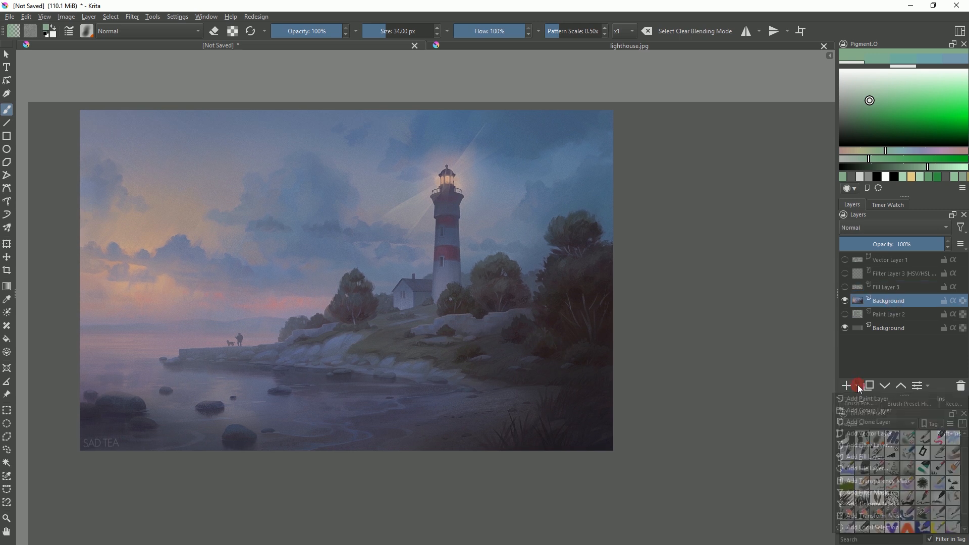
click(910, 483)
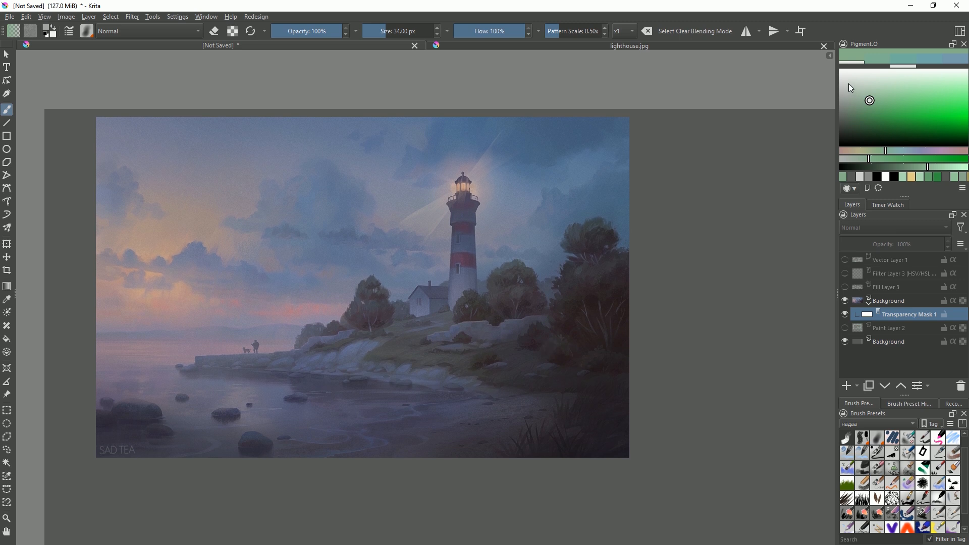
drag(849, 132, 821, 168)
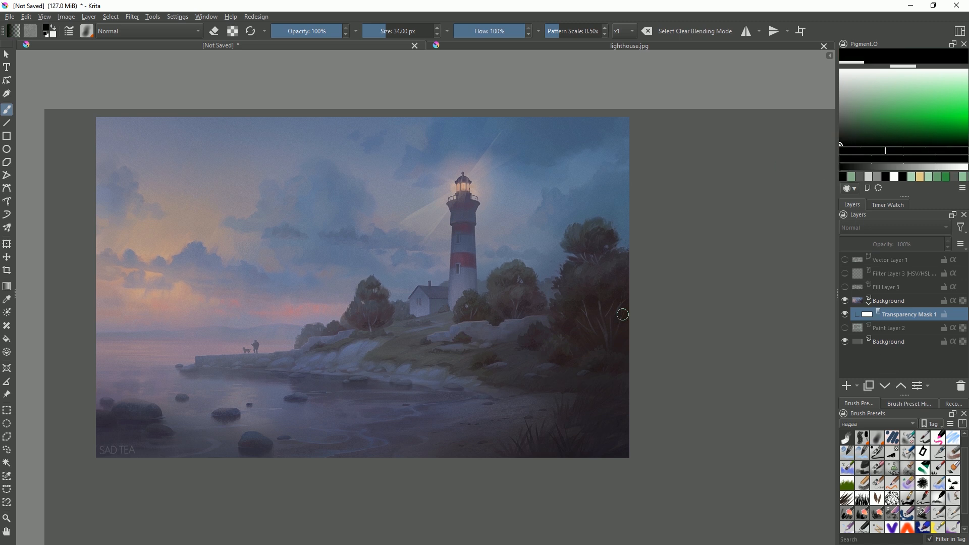
mouse_move(660, 249)
mouse_down()
mouse_move(502, 385)
mouse_move(452, 464)
mouse_up()
mouse_move(644, 272)
mouse_down()
mouse_move(653, 271)
mouse_move(494, 464)
mouse_up()
mouse_move(605, 316)
mouse_down()
mouse_move(624, 324)
mouse_move(561, 409)
mouse_move(624, 376)
mouse_up()
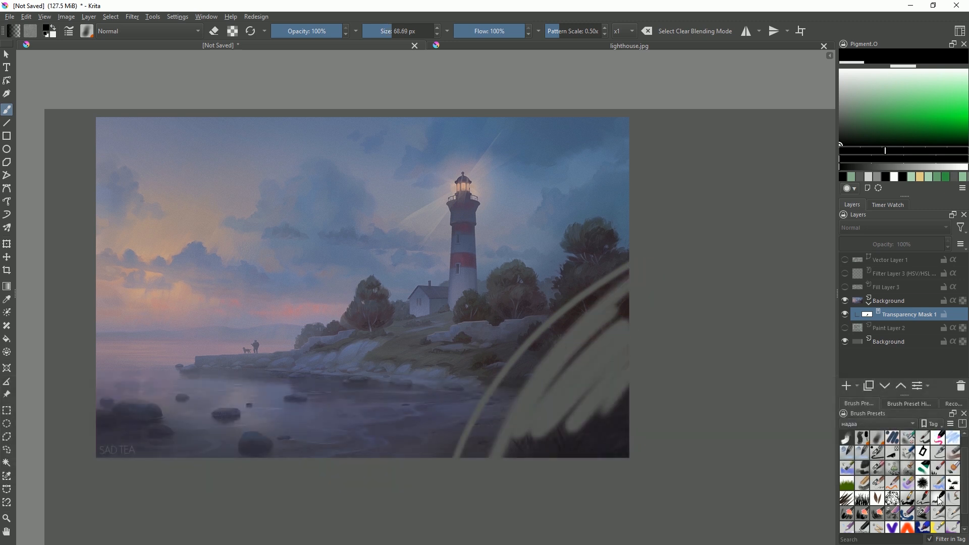
With another brush preset, paint the mask black over the right-hand trees, and restore parts of the hidden area with white
click(878, 468)
drag(616, 259, 576, 328)
key(x)
drag(590, 268, 534, 310)
drag(510, 340, 541, 339)
mouse_move(517, 364)
mouse_down()
mouse_move(584, 320)
mouse_move(603, 394)
mouse_move(626, 391)
mouse_up()
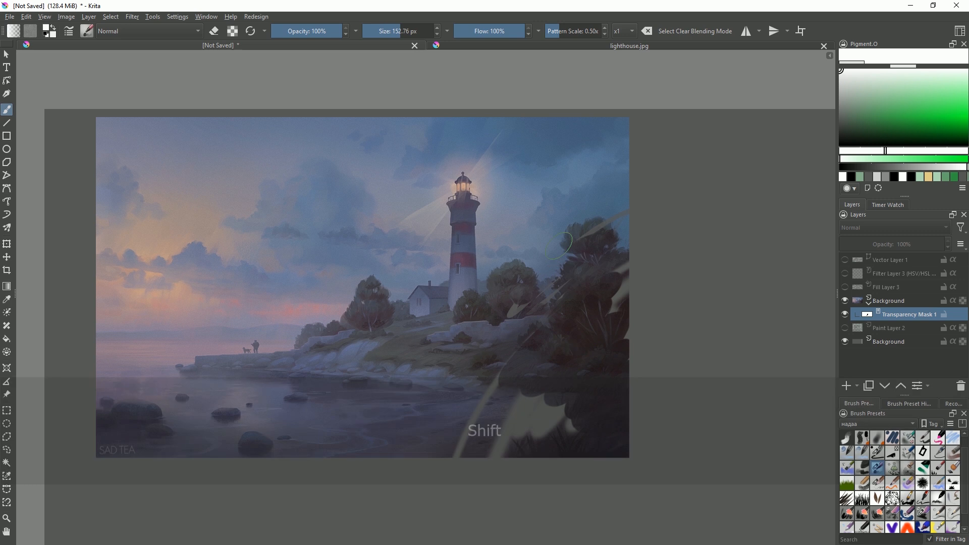
Paint the mask with broad dark grey vertical strokes over the right-hand trees to make them partly transparent
drag(848, 107, 809, 126)
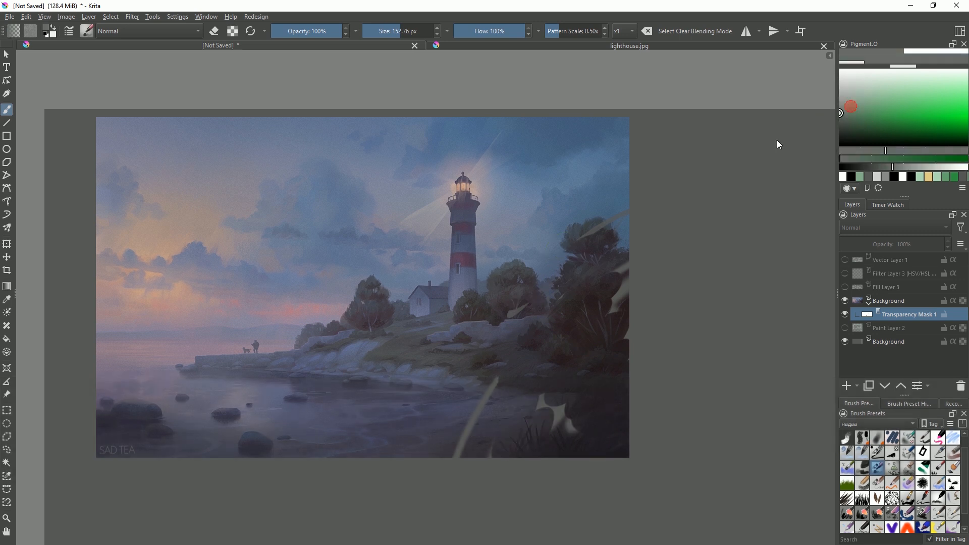
drag(608, 246, 583, 386)
mouse_move(571, 200)
mouse_down()
mouse_move(580, 411)
mouse_move(590, 409)
mouse_up()
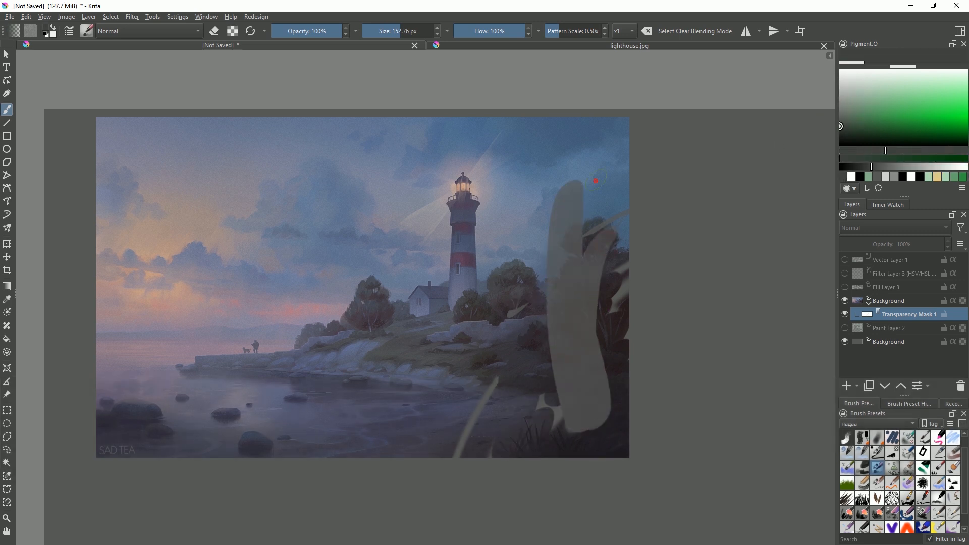
drag(594, 191, 599, 398)
drag(611, 211, 619, 417)
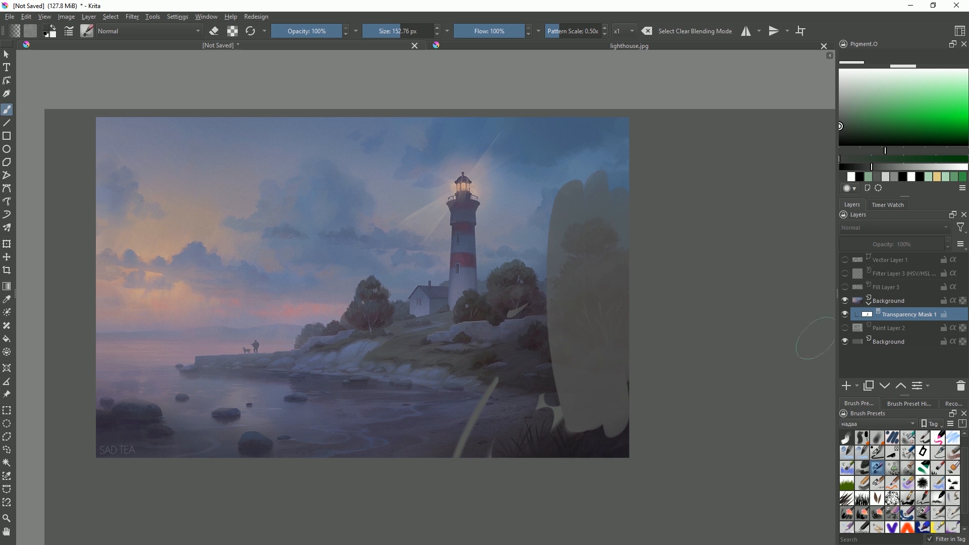
Group the two bottom layers and move the lighthouse layer and its transparency mask into the group
shift+click(898, 338)
key(ctrl+g)
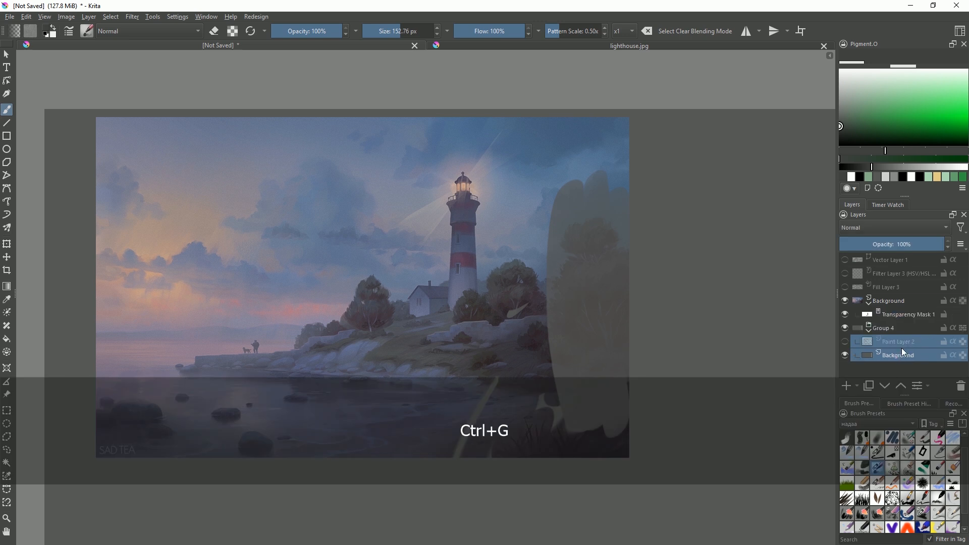
click(903, 313)
click(889, 301)
mouse_move(888, 301)
mouse_down()
mouse_move(904, 331)
mouse_move(893, 302)
mouse_up()
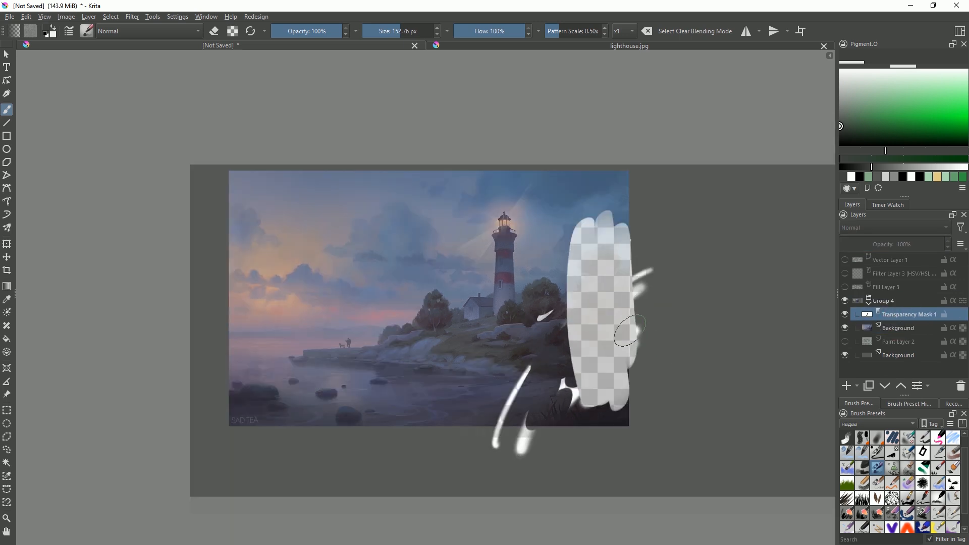
drag(771, 325, 655, 319)
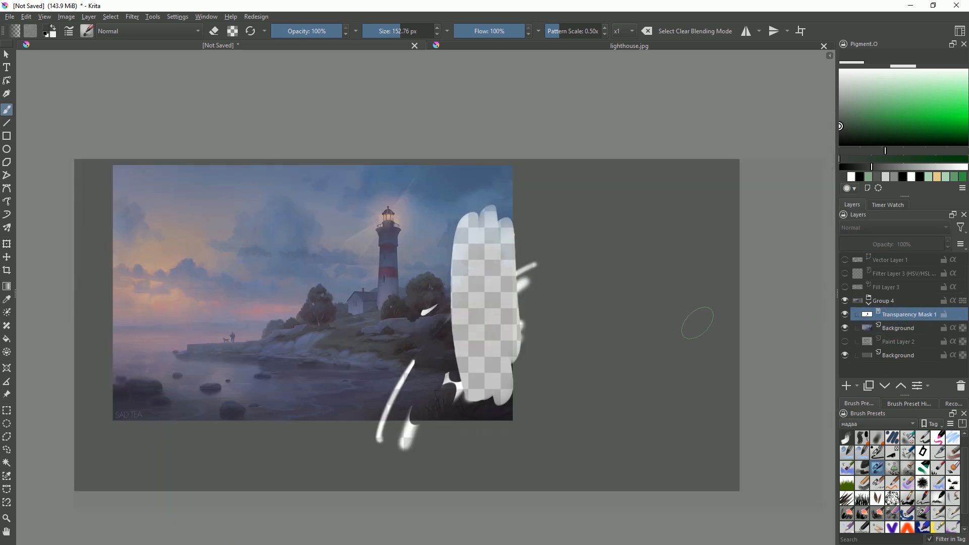
Undo the layer grouping, the mask painting and the transparency mask's creation
key(ctrl+z)
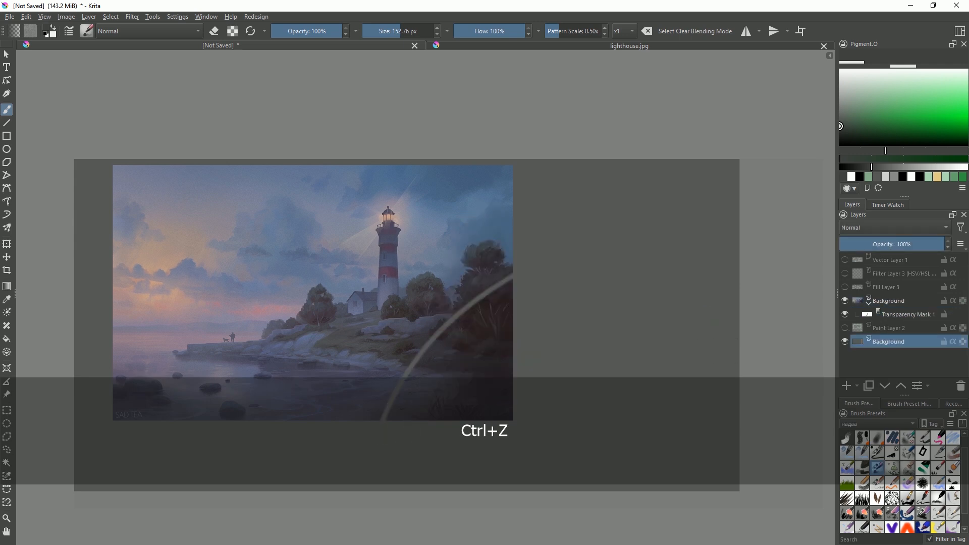
key(ctrl+z)
key(ctrl+z)
Put the lighthouse Background layer into its own group and add a new paint layer above it inside the group
click(876, 304)
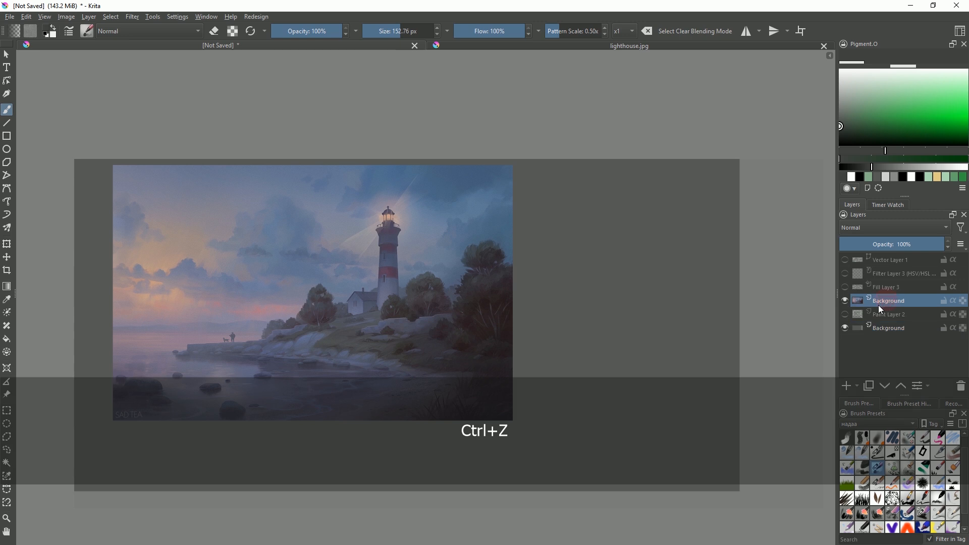
drag(646, 318, 680, 318)
drag(565, 322, 571, 335)
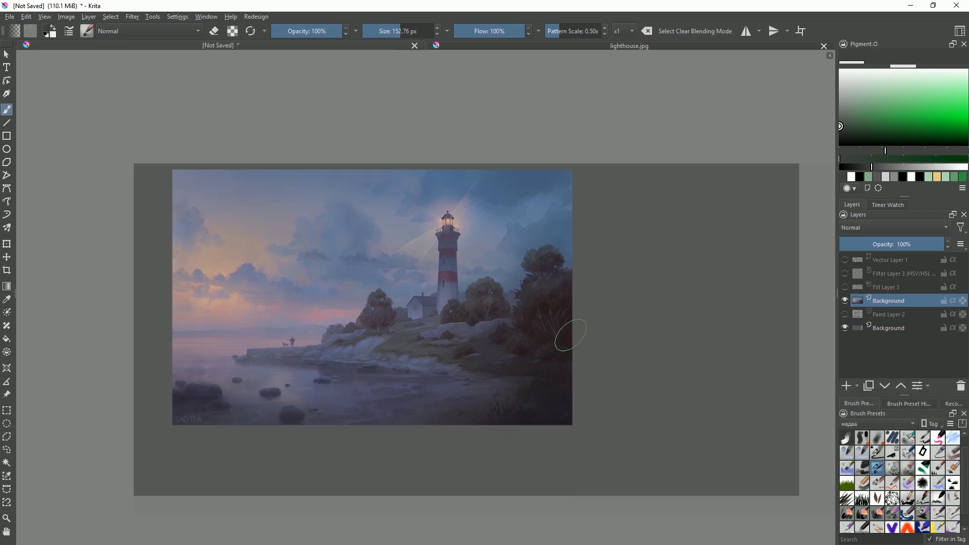
key(ctrl+g)
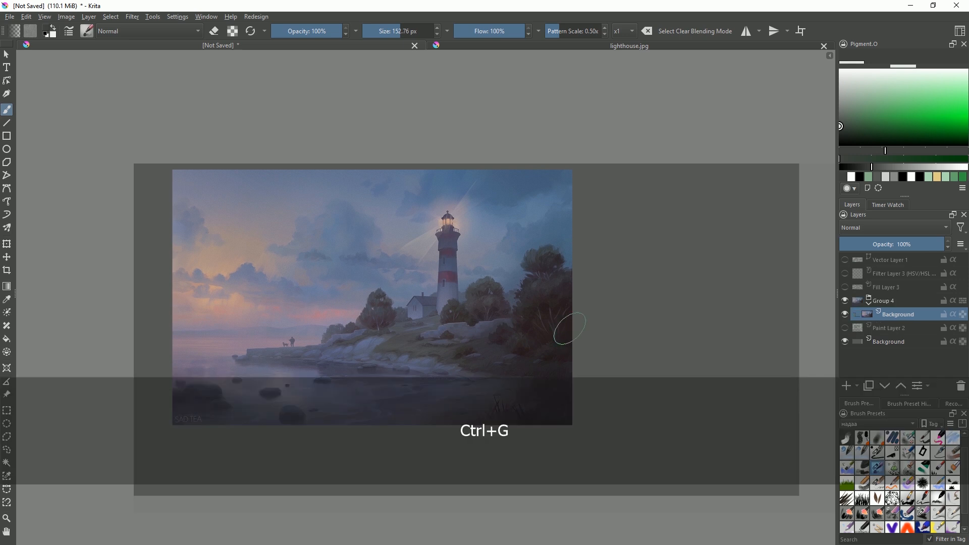
click(848, 386)
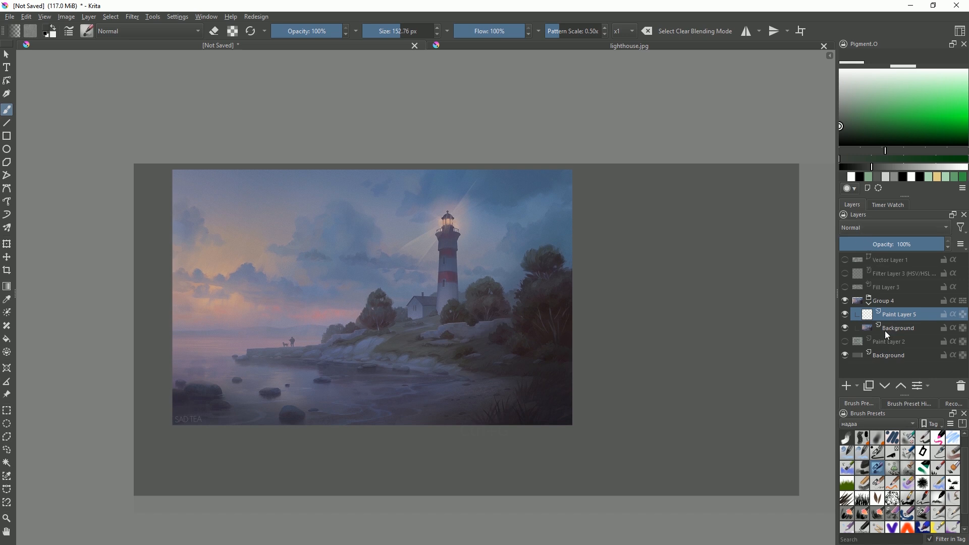
Set the new paint layer's blending mode to Erase and paint broad bright green strokes over the trees beside the lighthouse
click(865, 228)
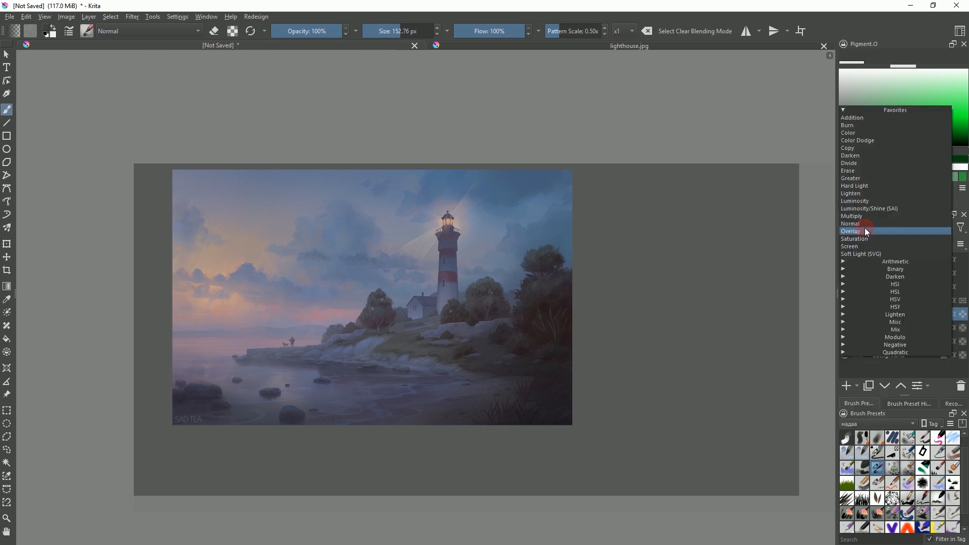
click(852, 173)
drag(890, 107, 942, 116)
mouse_move(569, 217)
mouse_down()
mouse_move(449, 354)
mouse_move(520, 394)
mouse_up()
drag(555, 275, 512, 336)
mouse_move(525, 220)
mouse_down()
mouse_move(435, 356)
mouse_move(469, 336)
mouse_move(465, 354)
mouse_up()
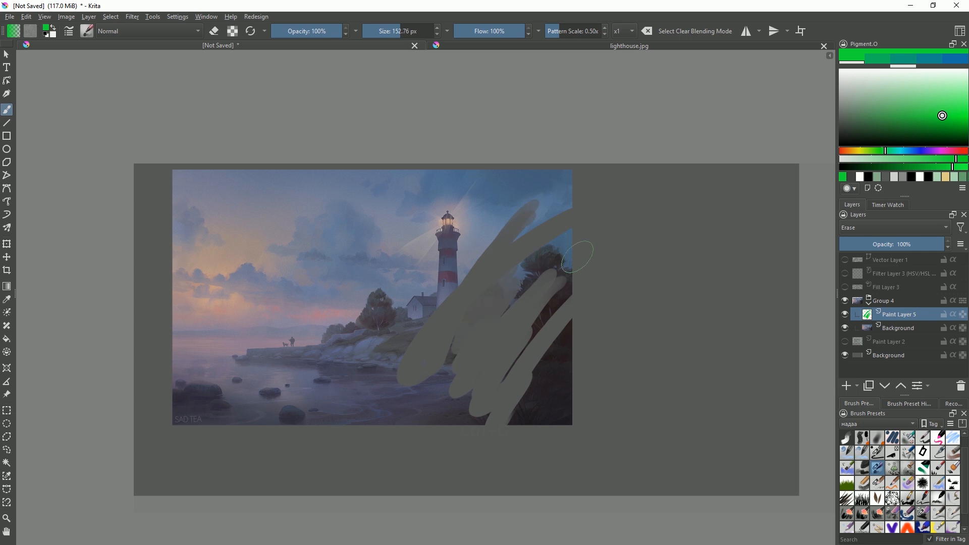
drag(542, 255, 528, 337)
drag(556, 271, 544, 374)
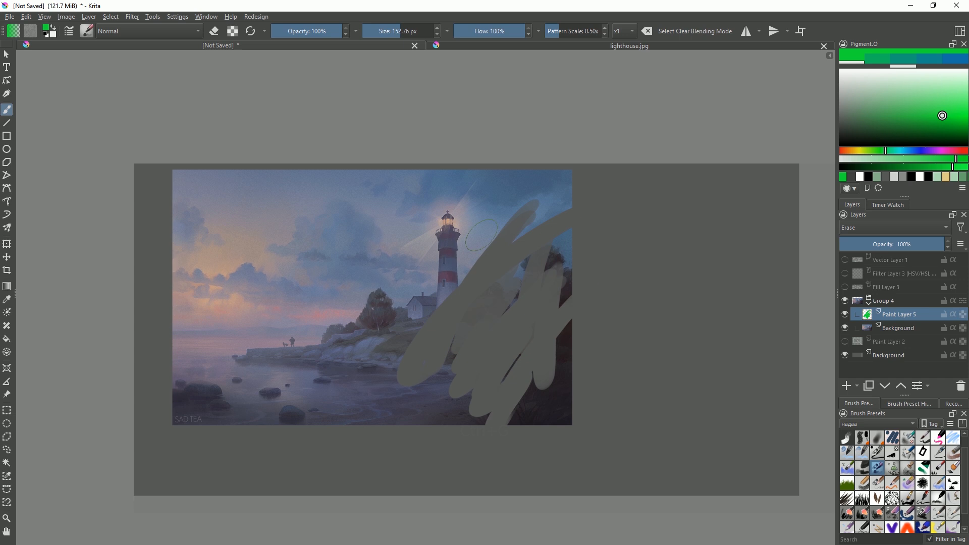
mouse_move(492, 230)
mouse_down()
mouse_move(473, 385)
mouse_move(508, 411)
mouse_up()
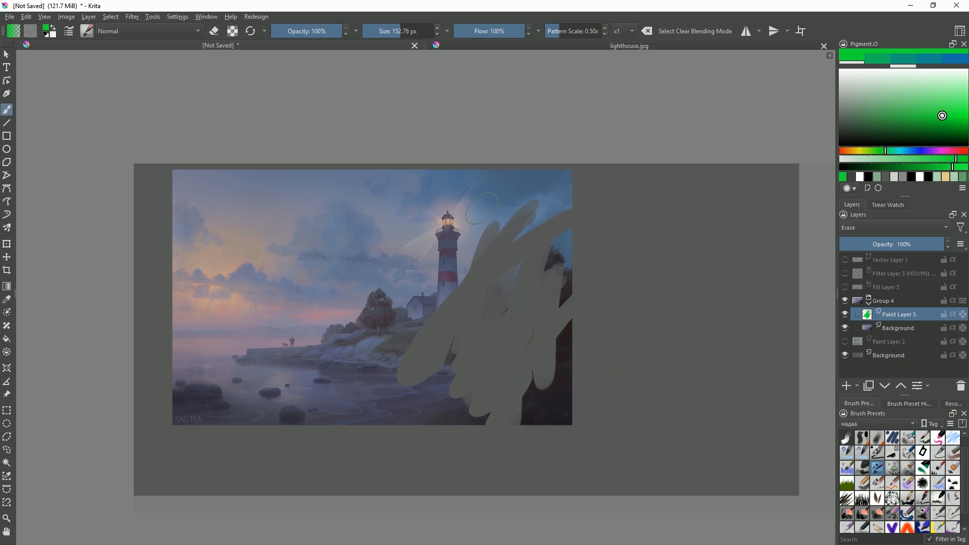
Set the brush opacity to 45%, paint more strokes around the lighthouse on the Erase layer, and hide that layer
click(303, 34)
mouse_move(363, 188)
mouse_down()
mouse_move(384, 283)
mouse_move(418, 273)
mouse_move(434, 297)
mouse_up()
click(897, 330)
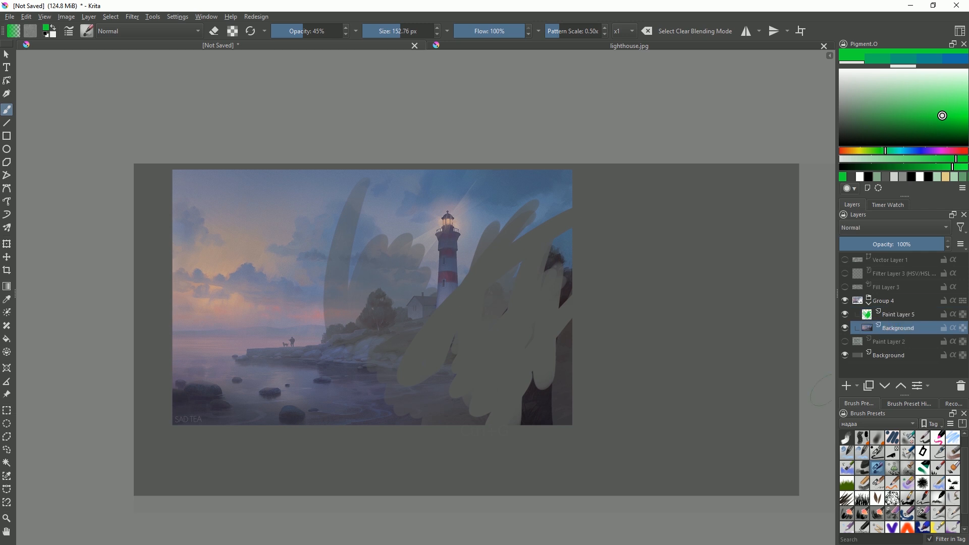
click(846, 313)
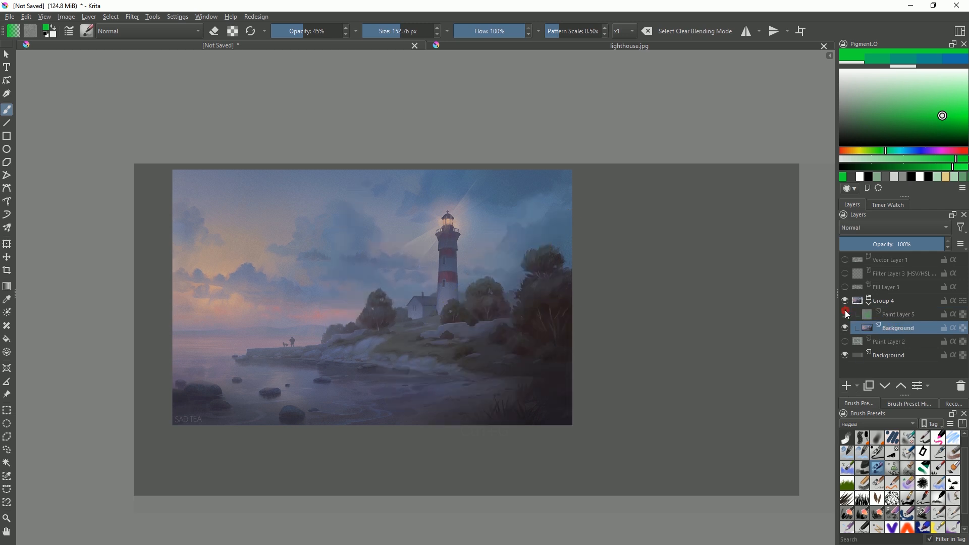
Add a paint layer between Paint Layer 5 and the lighthouse Background in Group 4 and paint green strokes beside the image
click(848, 386)
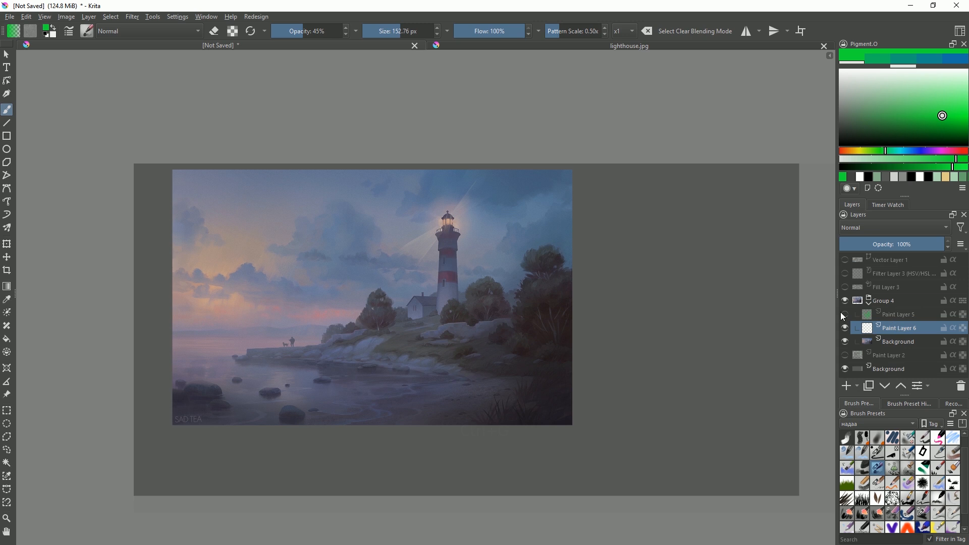
drag(676, 233, 617, 381)
drag(720, 281, 693, 383)
Show the Erase-mode Paint Layer 5 and paint strokes across the green marks at 45% and 100% brush opacity
click(845, 314)
click(901, 314)
drag(491, 333, 731, 299)
drag(564, 358, 735, 313)
drag(316, 32, 354, 33)
drag(551, 333, 732, 298)
drag(603, 345, 732, 326)
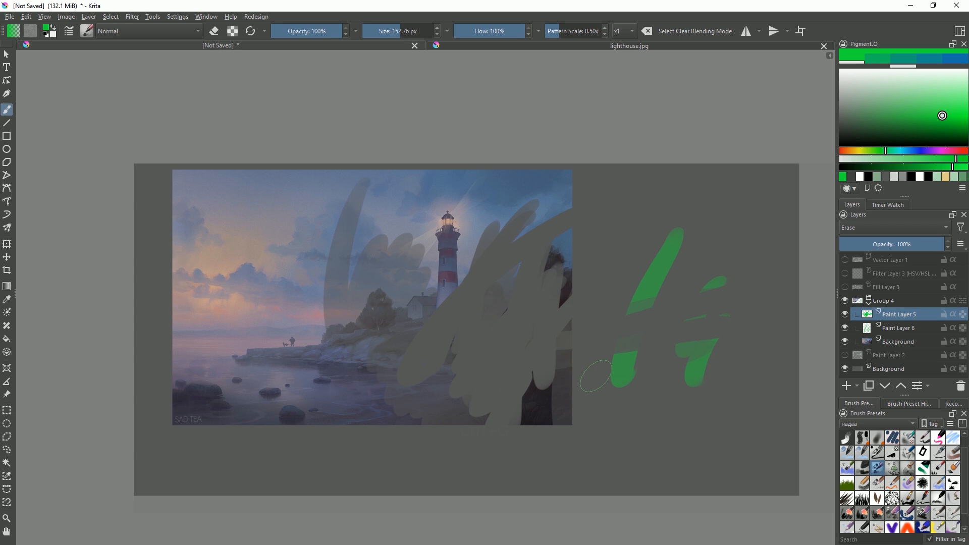
Delete Group 4 with the lighthouse image and add a new paint layer above Paint Layer 2
click(906, 301)
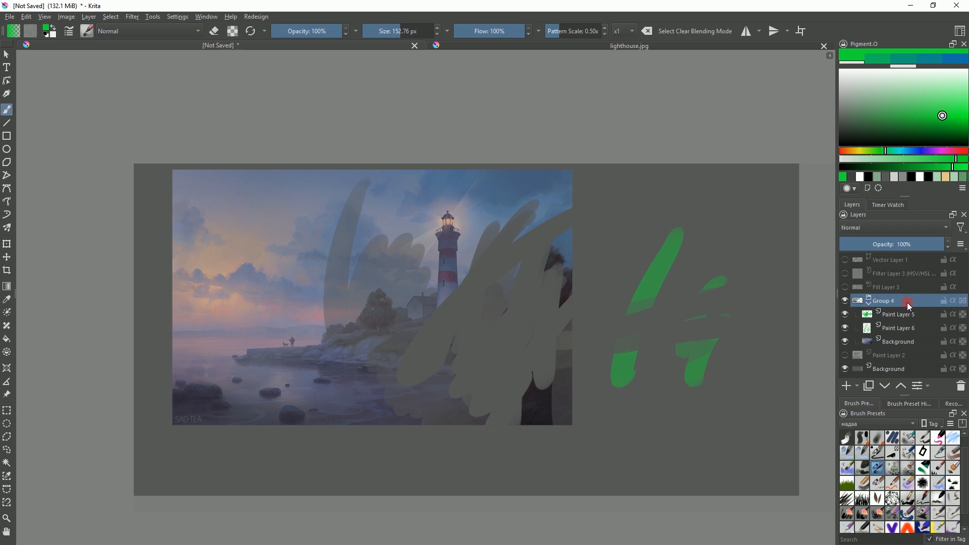
click(961, 386)
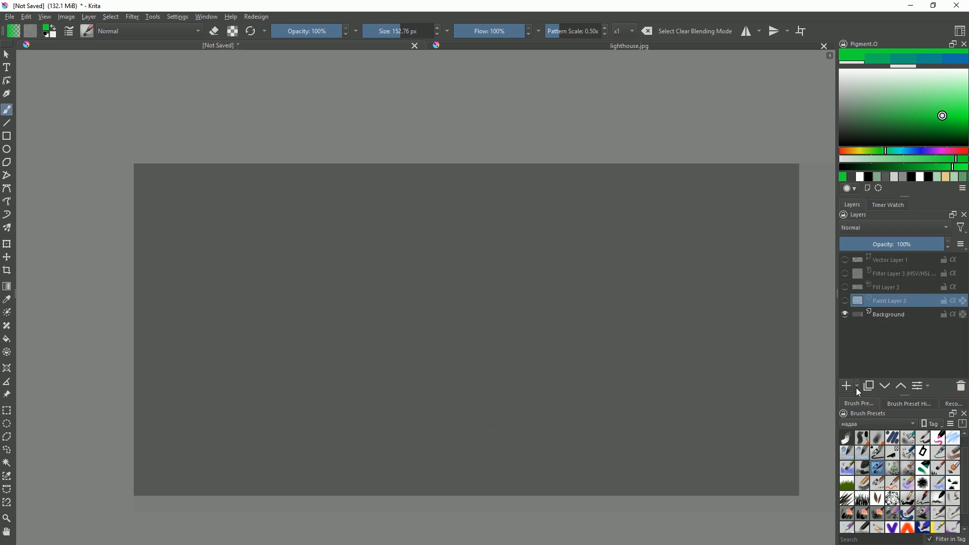
click(857, 386)
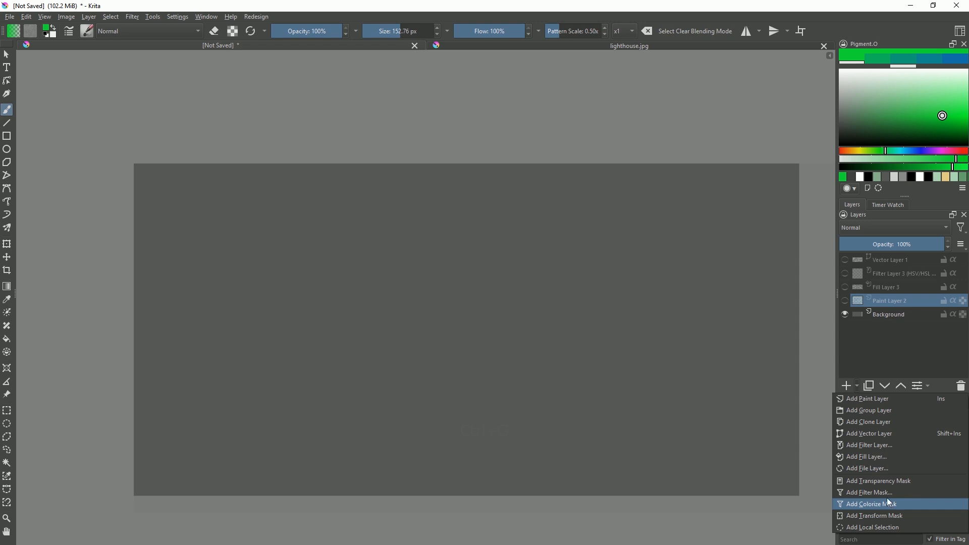
click(842, 387)
click(846, 389)
Draw a black outline of a five-petal flower with a stem and a veined leaf, using a 4.72 px brush
drag(556, 393, 575, 387)
scroll(563, 368, up, 2)
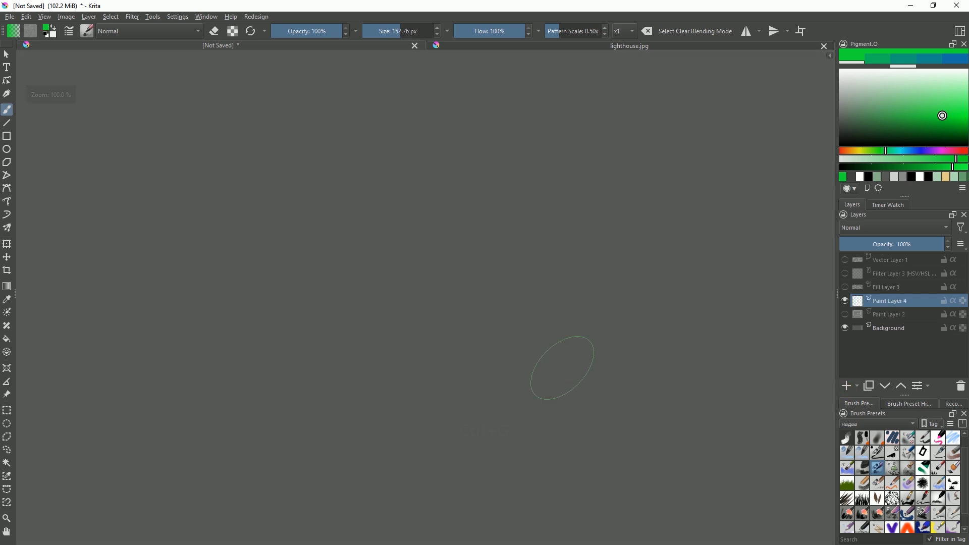
click(841, 143)
mouse_move(542, 235)
mouse_down()
mouse_move(474, 307)
mouse_move(457, 369)
mouse_up()
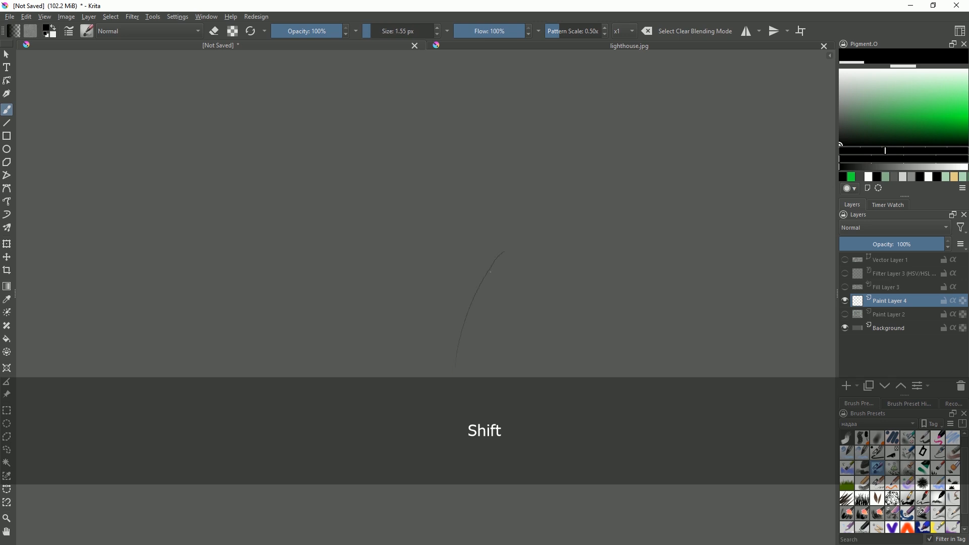
key(ctrl+z)
mouse_move(507, 250)
mouse_down()
mouse_move(531, 287)
mouse_move(526, 258)
mouse_move(534, 271)
mouse_move(570, 240)
mouse_move(524, 236)
mouse_move(532, 232)
mouse_move(513, 210)
mouse_move(511, 225)
mouse_move(491, 205)
mouse_move(481, 242)
mouse_move(457, 266)
mouse_move(490, 268)
mouse_move(526, 235)
mouse_up()
drag(493, 284, 476, 373)
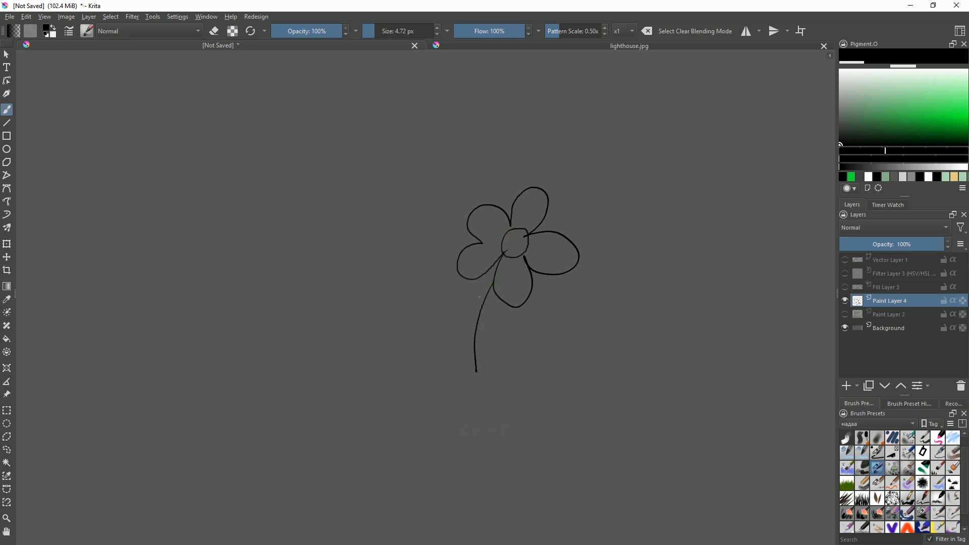
mouse_move(495, 270)
mouse_down()
mouse_move(467, 377)
mouse_move(522, 333)
mouse_move(478, 373)
mouse_move(529, 312)
mouse_up()
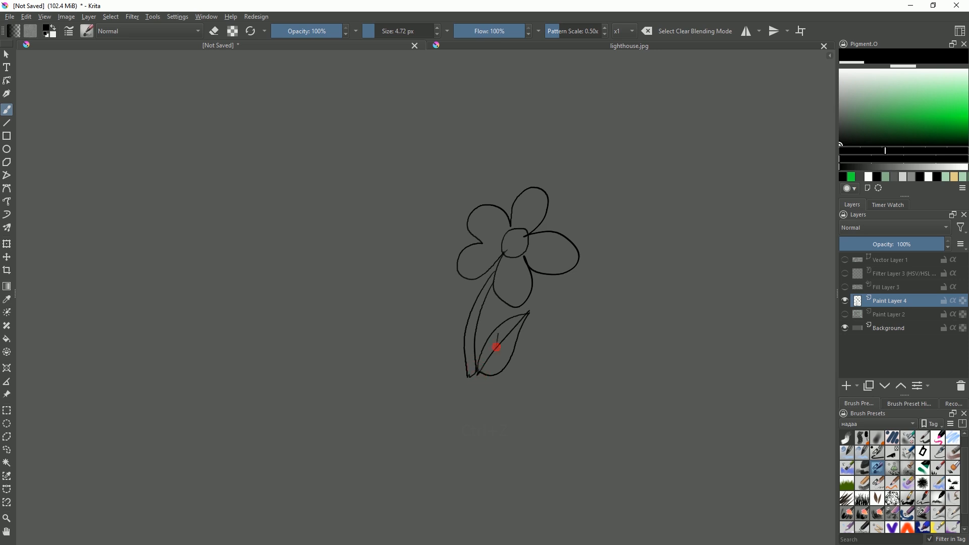
drag(490, 360, 521, 353)
drag(486, 336, 488, 363)
Erase the stray line end inside the flower's centre with the brush in eraser mode at about 25 px
scroll(494, 292, down, 1)
scroll(522, 250, up, 3)
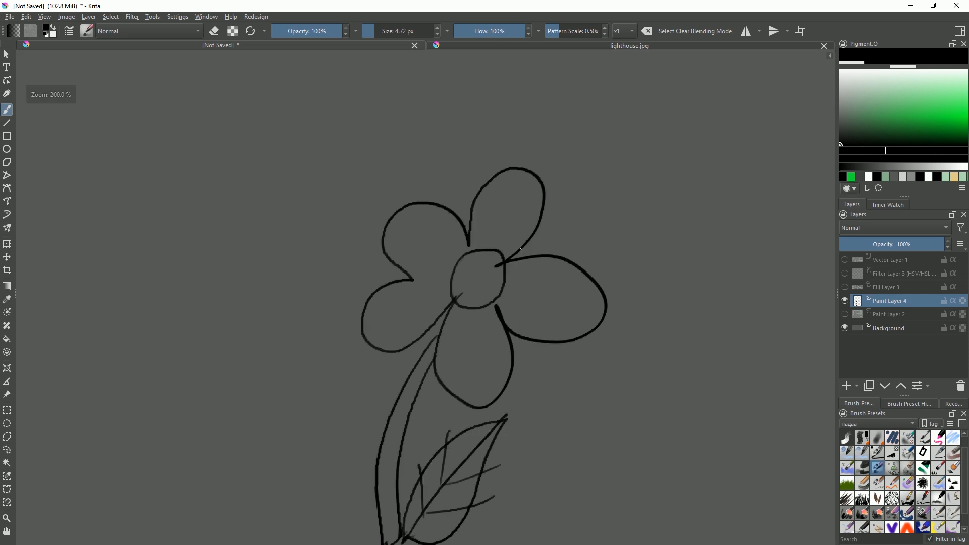
scroll(558, 308, down, 2)
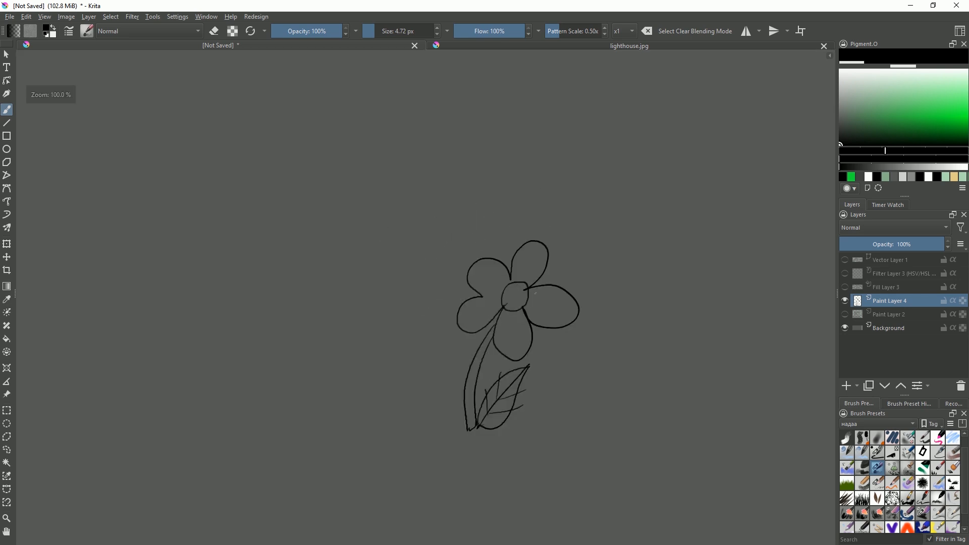
scroll(515, 297, up, 3)
mouse_move(549, 229)
mouse_down()
mouse_move(643, 229)
mouse_move(600, 229)
mouse_up()
drag(493, 292, 472, 292)
key(e)
click(497, 288)
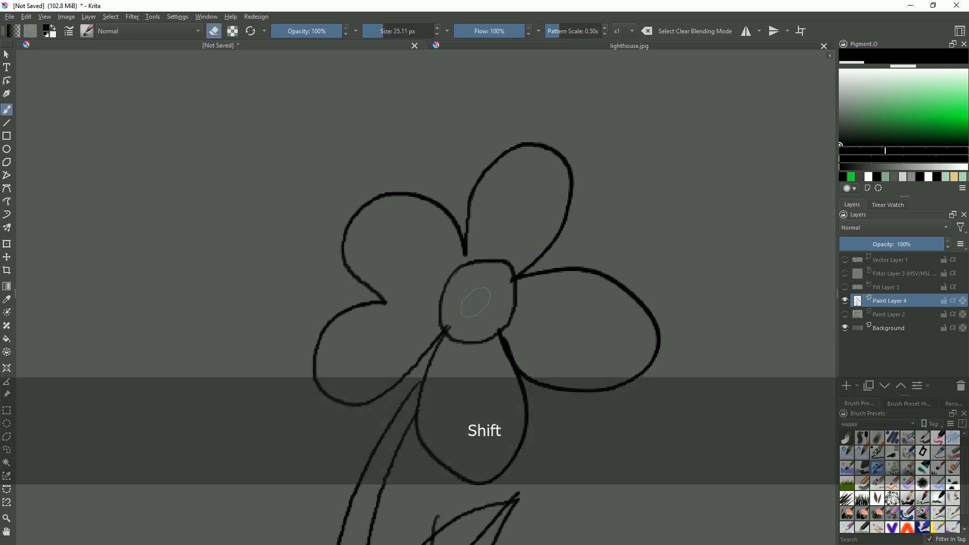
Add a colorize mask to the flower's paint layer and activate it with the Colorize Mask tool
scroll(454, 316, down, 5)
scroll(469, 329, up, 2)
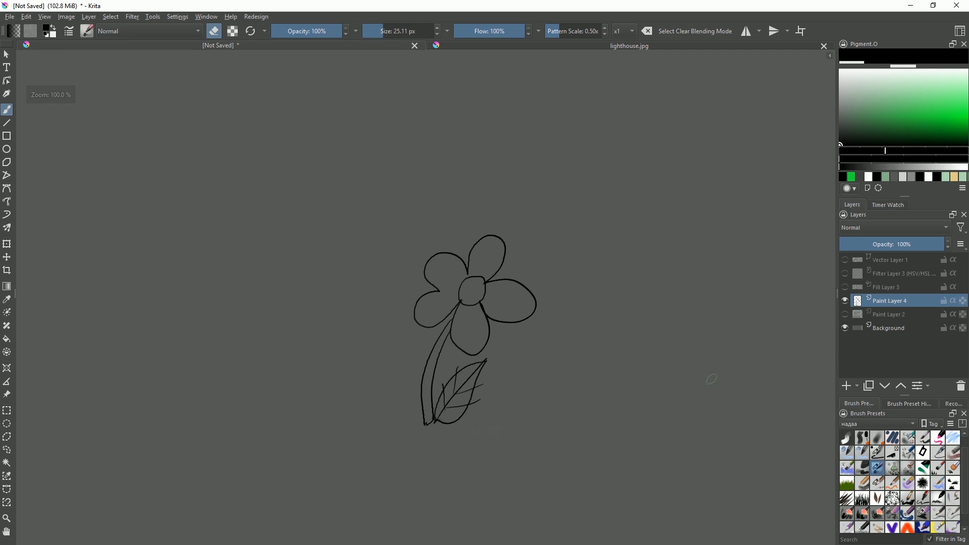
click(857, 387)
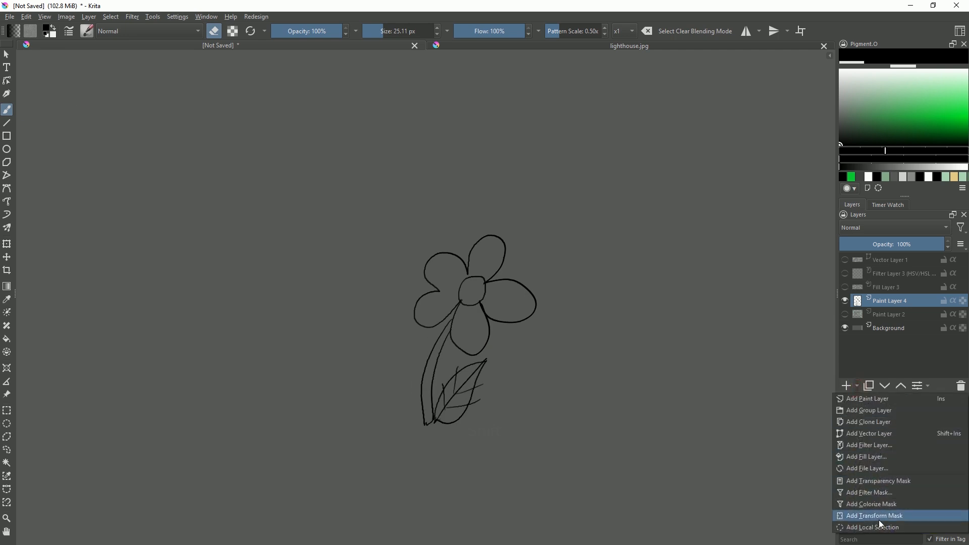
click(880, 504)
drag(703, 377, 720, 389)
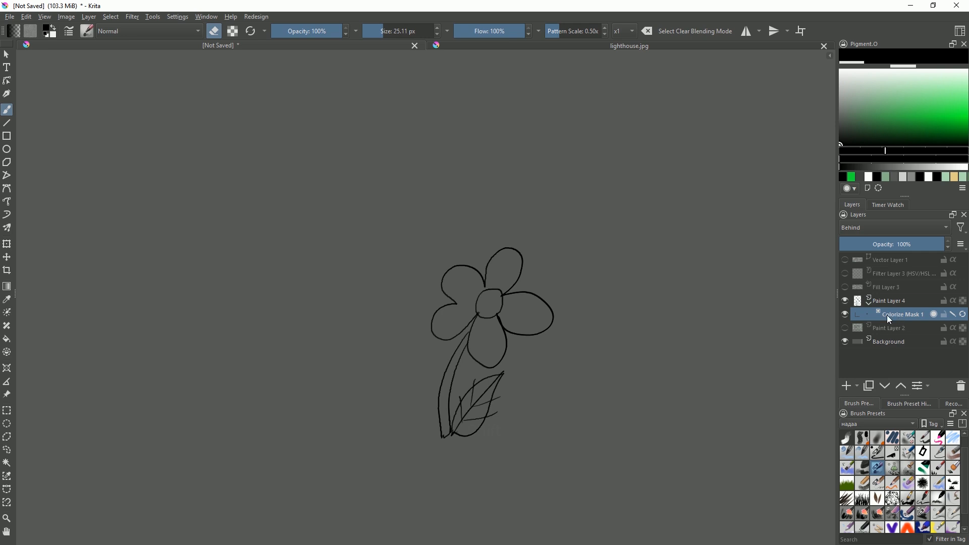
drag(533, 339, 527, 342)
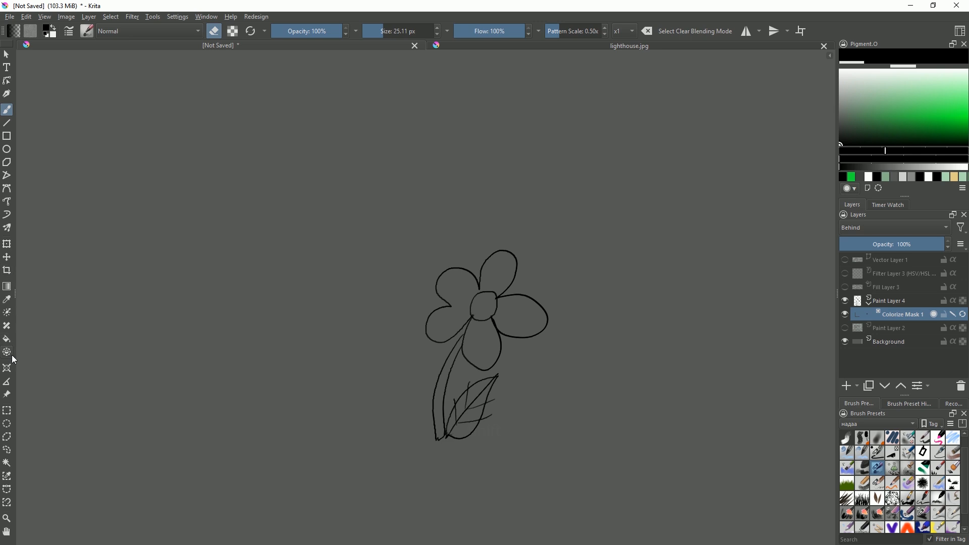
click(7, 314)
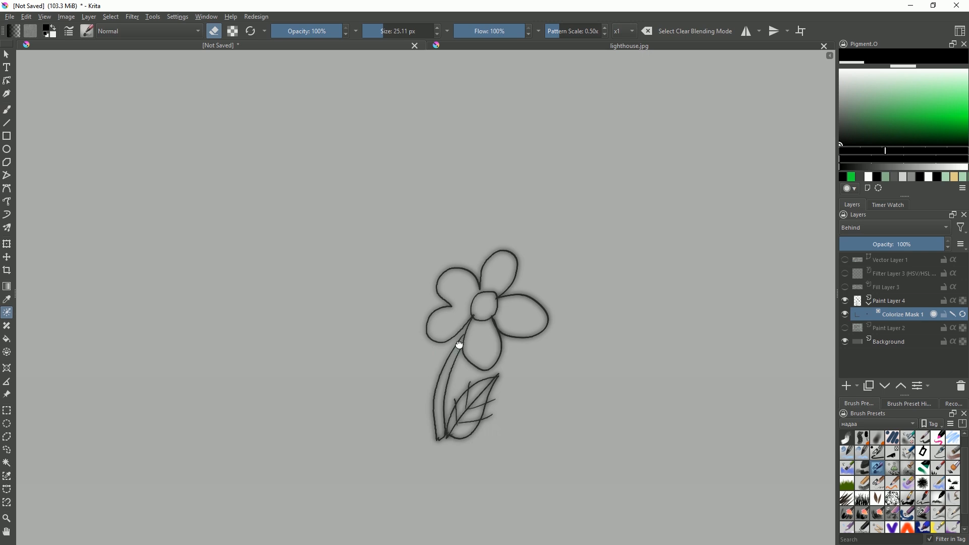
Turn off eraser mode and paint light green key strokes about 25 px wide on the leaf and stem
scroll(475, 325, up, 1)
drag(463, 322, 455, 315)
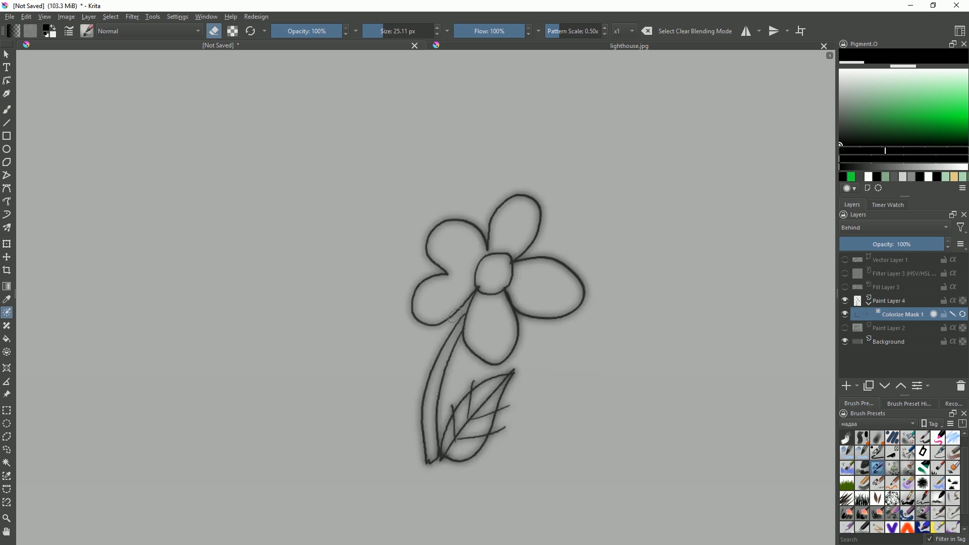
key(e)
drag(873, 104, 896, 94)
click(897, 96)
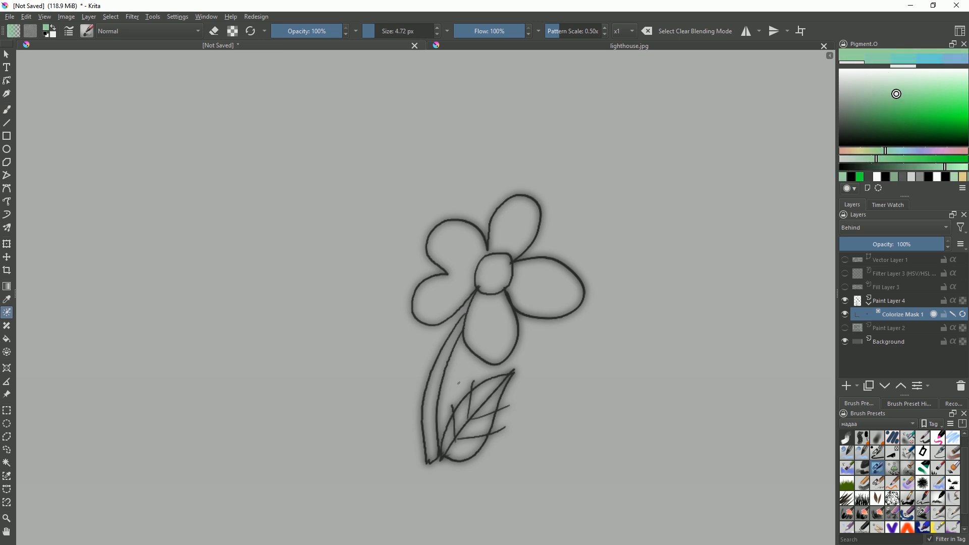
mouse_move(446, 442)
shift+mouse_down()
mouse_move(471, 438)
mouse_move(465, 447)
shift+mouse_up()
drag(437, 372, 430, 404)
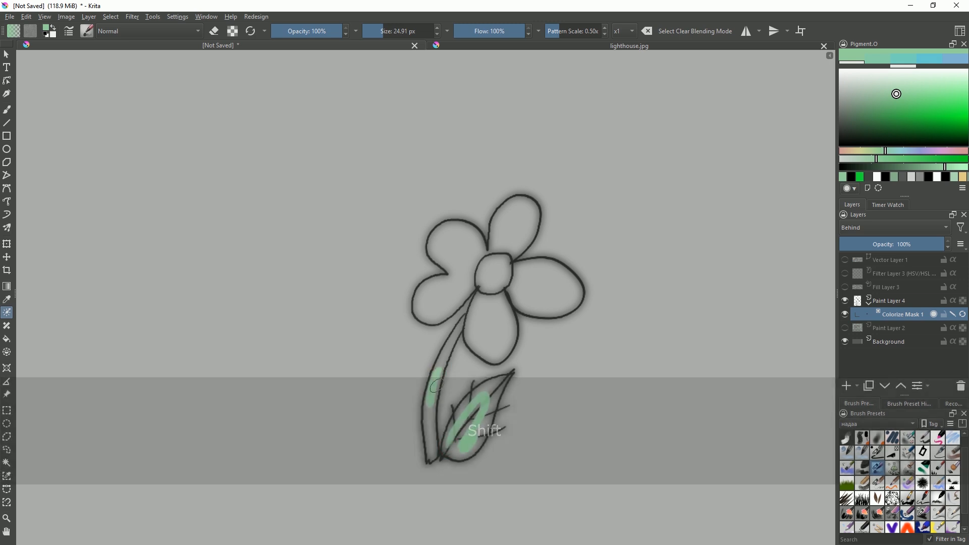
Paint a yellow key stroke in the flower's centre and an off-white key stroke on each of the five petals
click(853, 151)
click(919, 85)
click(877, 58)
drag(494, 275, 547, 292)
click(857, 75)
drag(489, 317, 488, 331)
drag(441, 305, 457, 296)
drag(456, 246, 467, 257)
drag(514, 236, 521, 214)
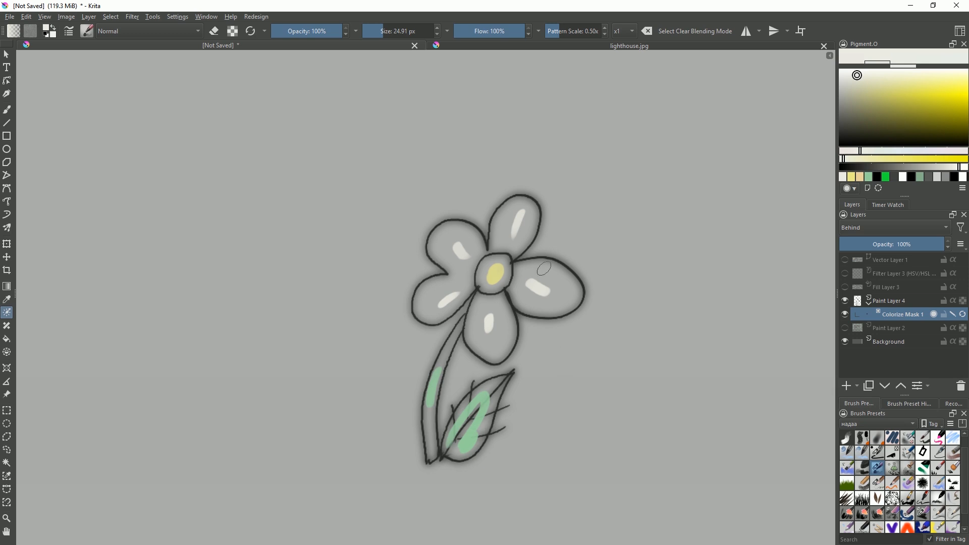
Paint a dark yellow key stroke around the whole flower and mark that colour as transparent in the Colorize Mask options
mouse_move(686, 162)
mouse_down()
mouse_move(397, 491)
mouse_move(644, 160)
mouse_move(637, 173)
mouse_up()
drag(622, 157, 616, 224)
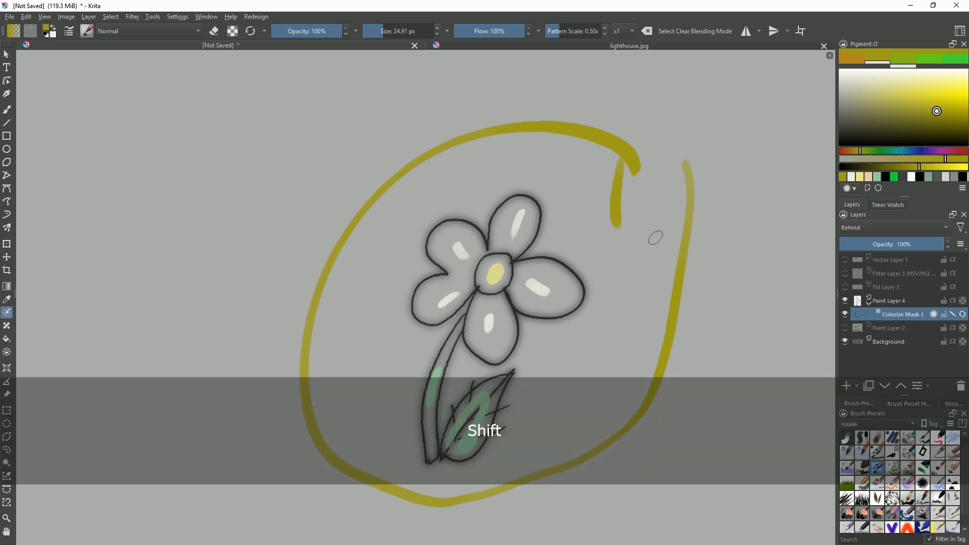
key(shift+n)
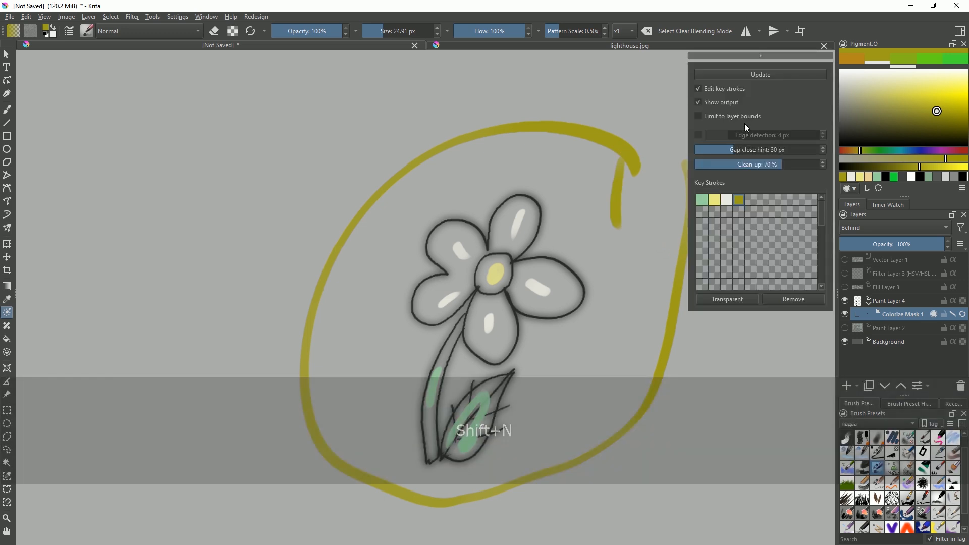
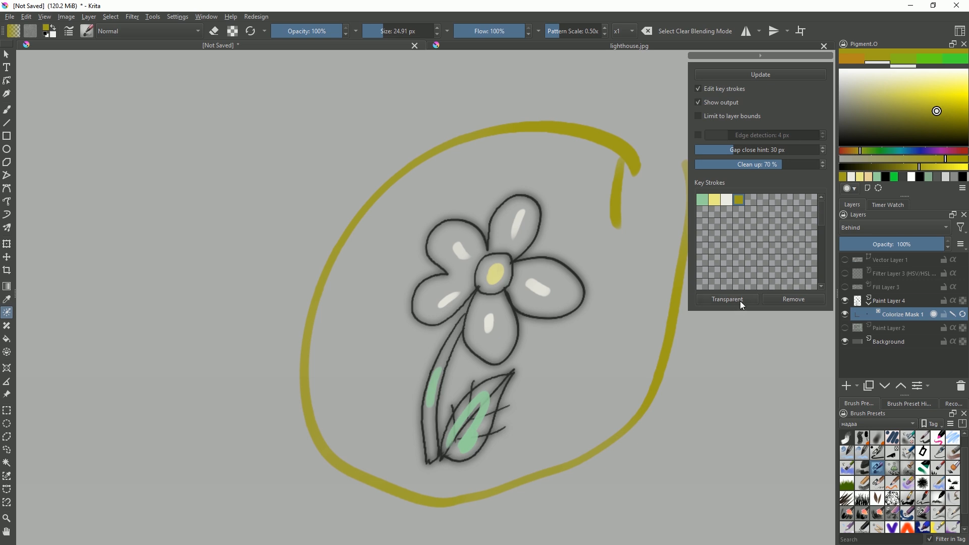
click(771, 56)
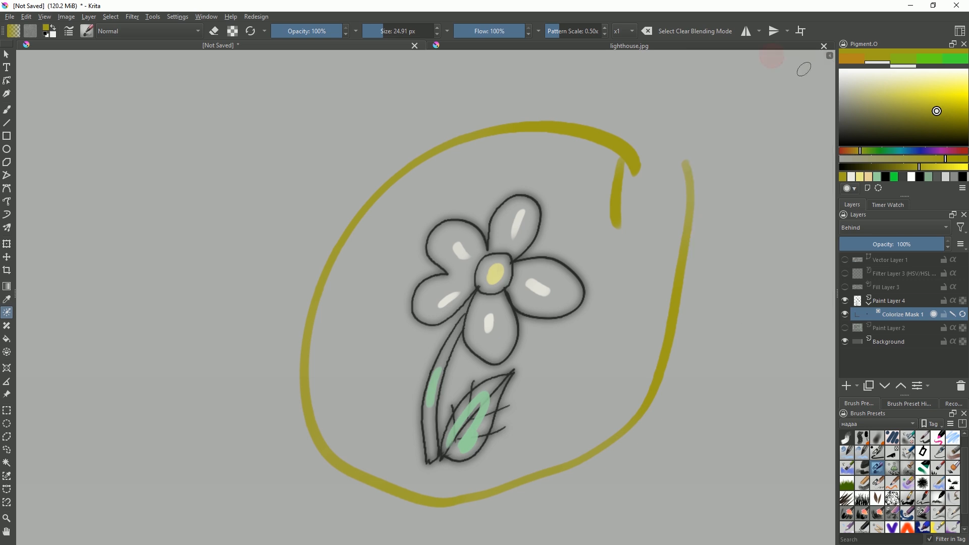
click(829, 55)
click(734, 299)
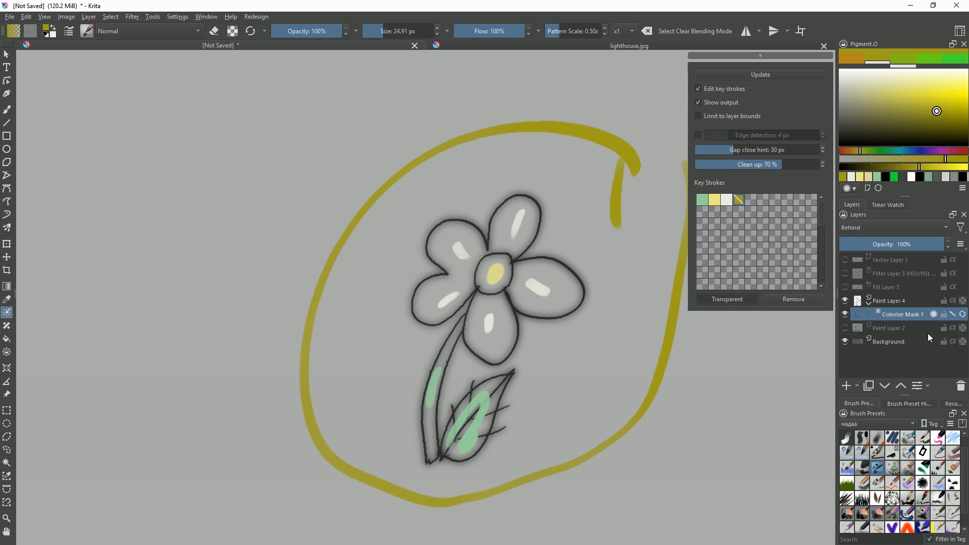
Update the Colorize Mask result and view the flower with key strokes hidden, toggling the coloring off and on
click(962, 314)
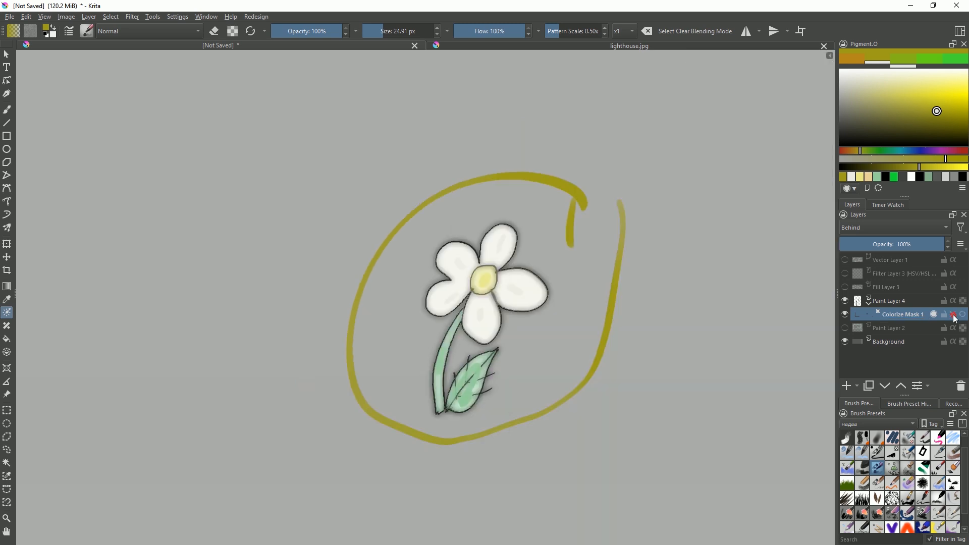
click(953, 316)
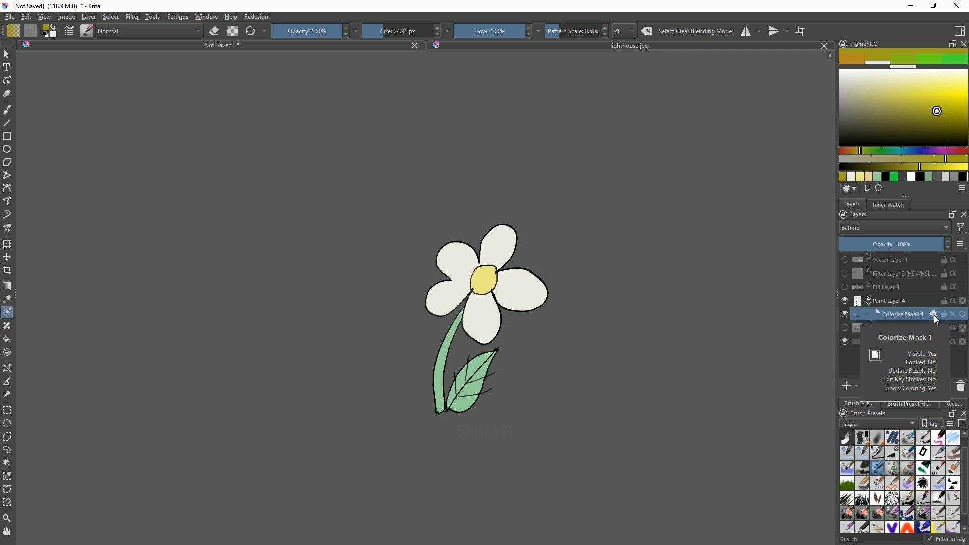
click(934, 314)
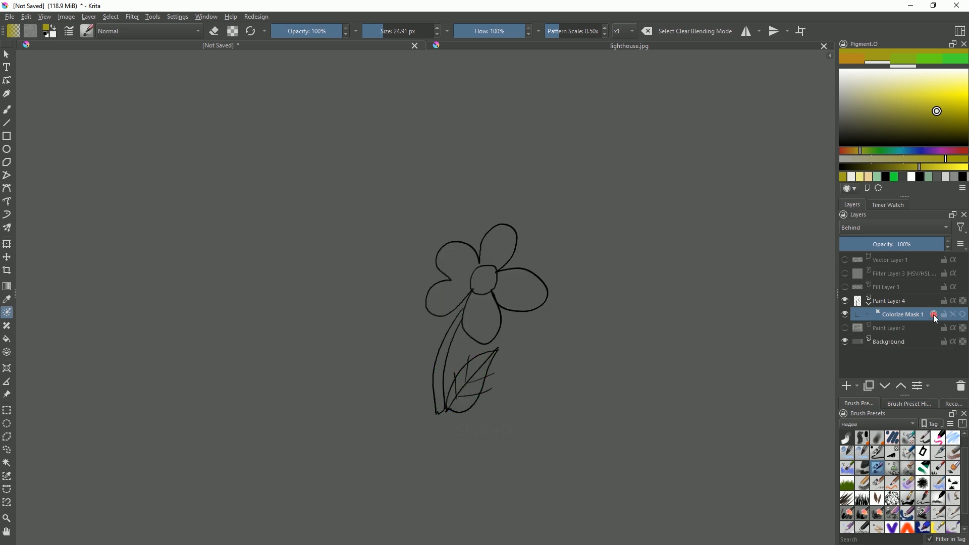
click(936, 315)
Show the mask's key strokes again and replace the flower centre's yellow key stroke with a brighter yellow one
click(954, 315)
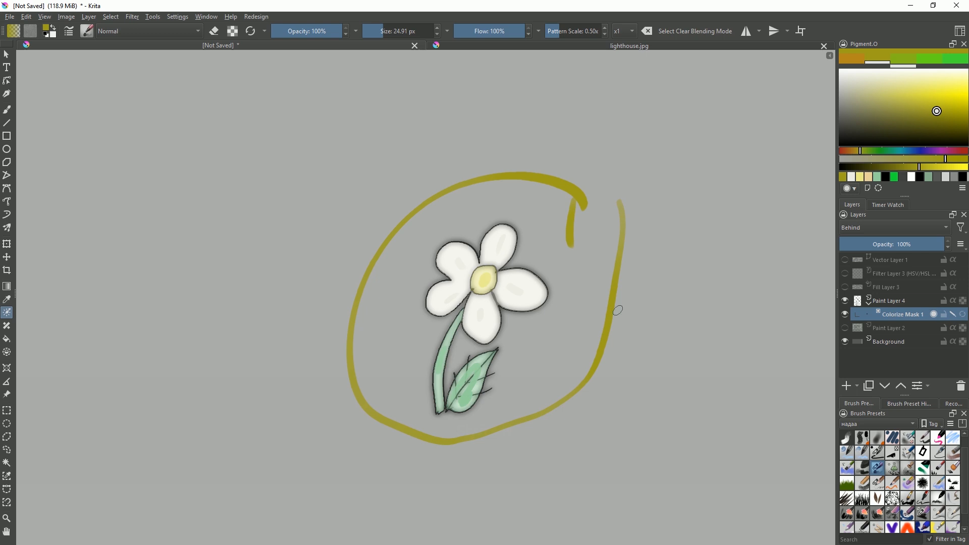
key(shift+n)
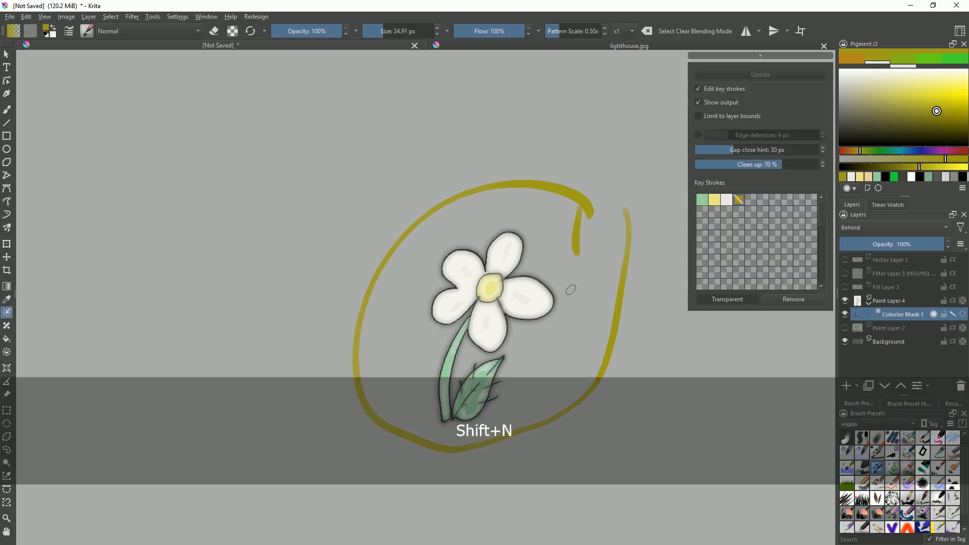
click(714, 198)
click(797, 300)
drag(934, 92, 948, 85)
click(488, 288)
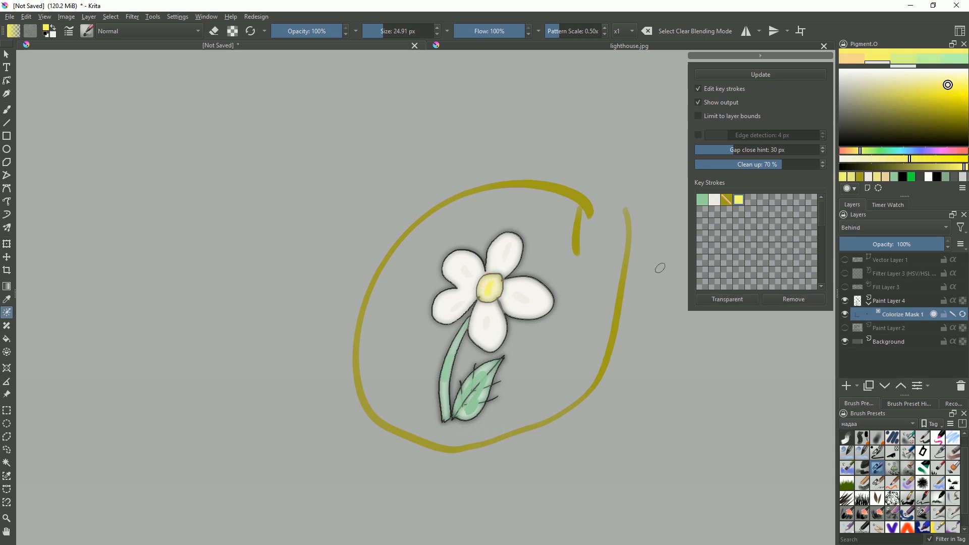
Remove the light green key stroke colour and paint a duller green key stroke on the leaf
click(704, 200)
click(800, 297)
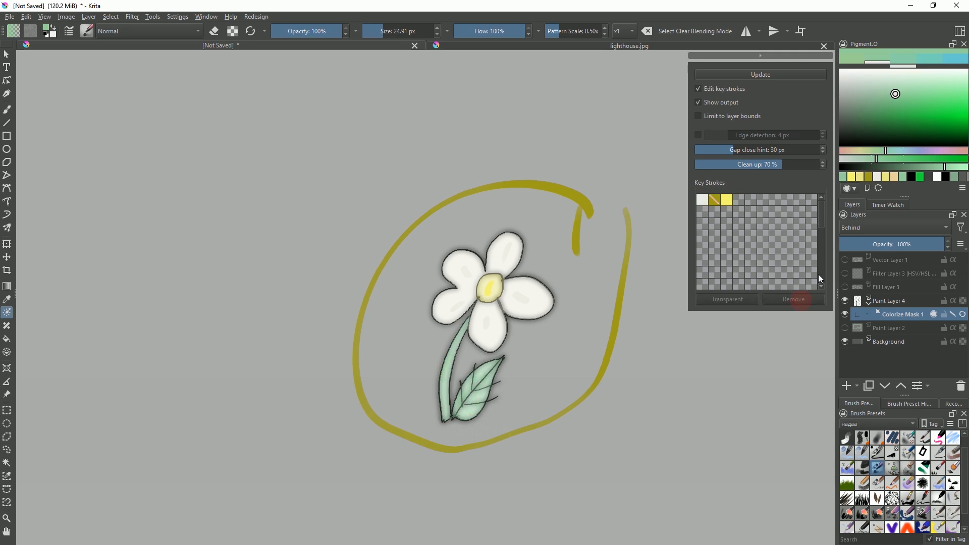
drag(899, 93, 880, 99)
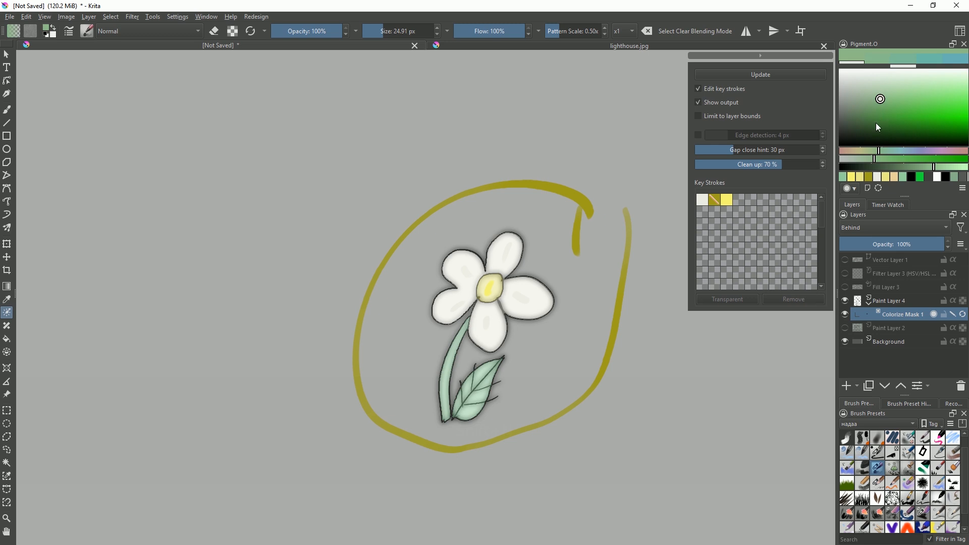
drag(463, 389, 477, 406)
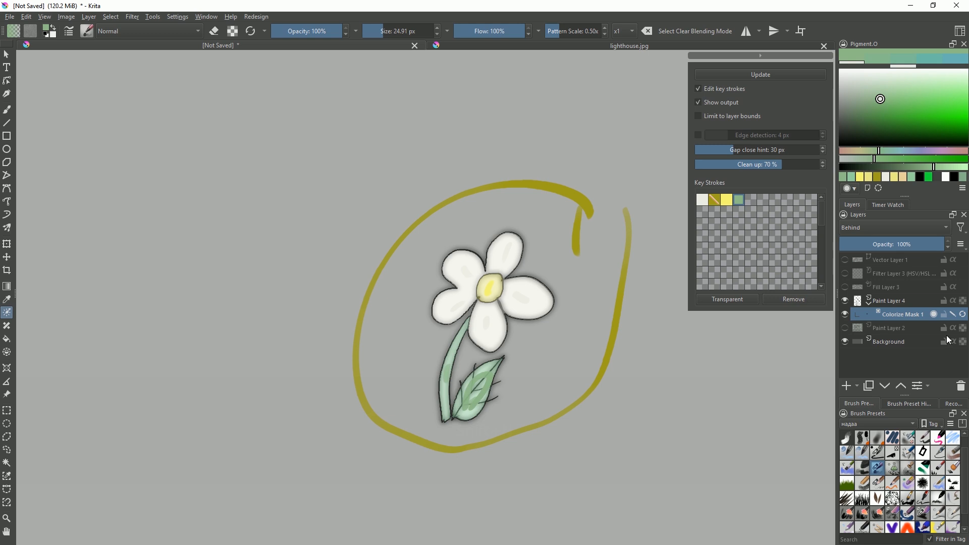
Update the colouring from the new yellow and green strokes and hide the mask's key strokes
click(962, 318)
click(953, 314)
scroll(558, 417, up, 3)
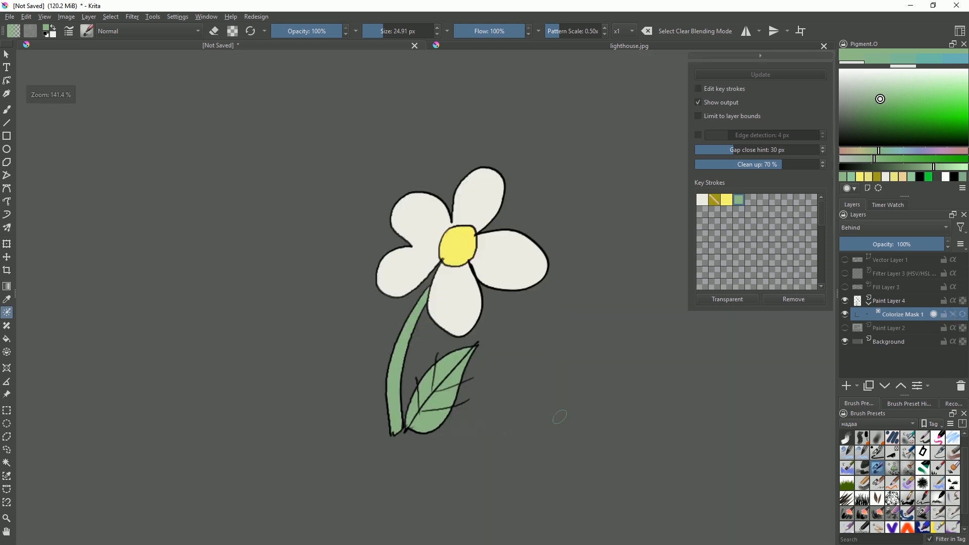
key(shift+n)
drag(644, 370, 660, 338)
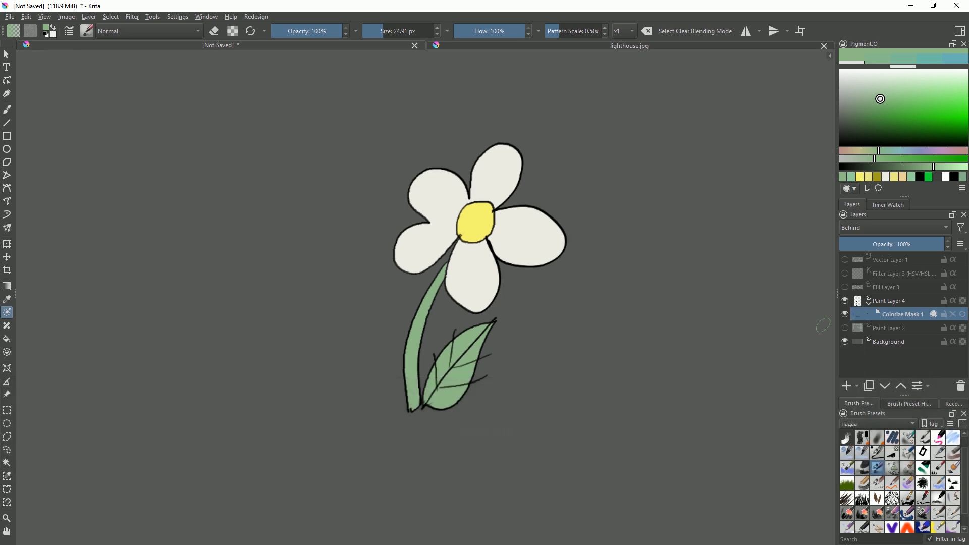
Convert the Colorize Mask into a regular paint layer
right_click(904, 318)
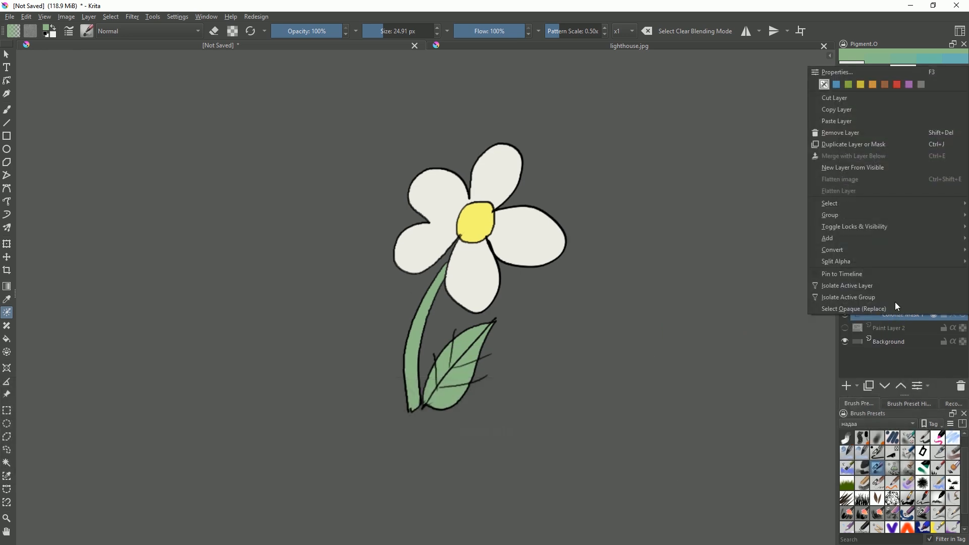
mouse_move(859, 251)
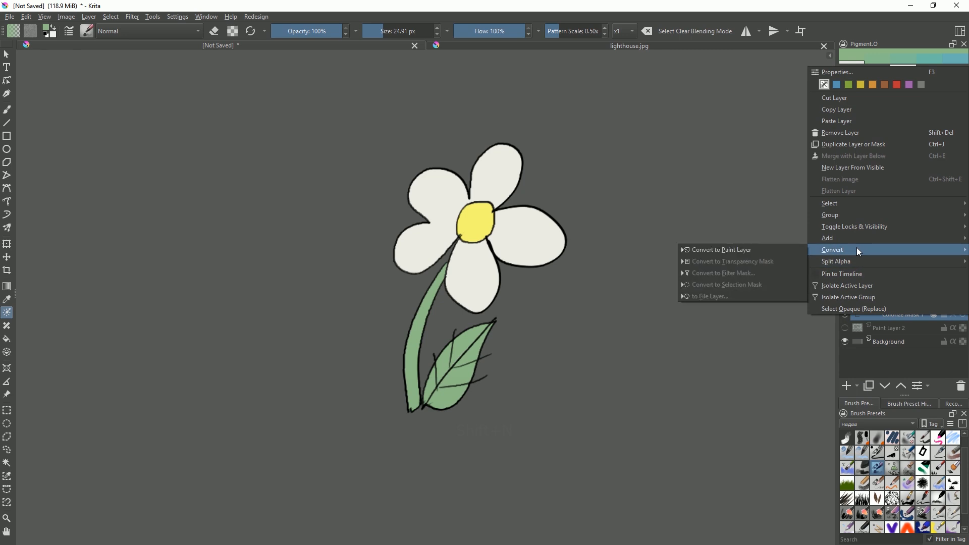
click(777, 253)
Toggle the line art layer's visibility and examine the edges of the converted colour layer up close
click(845, 301)
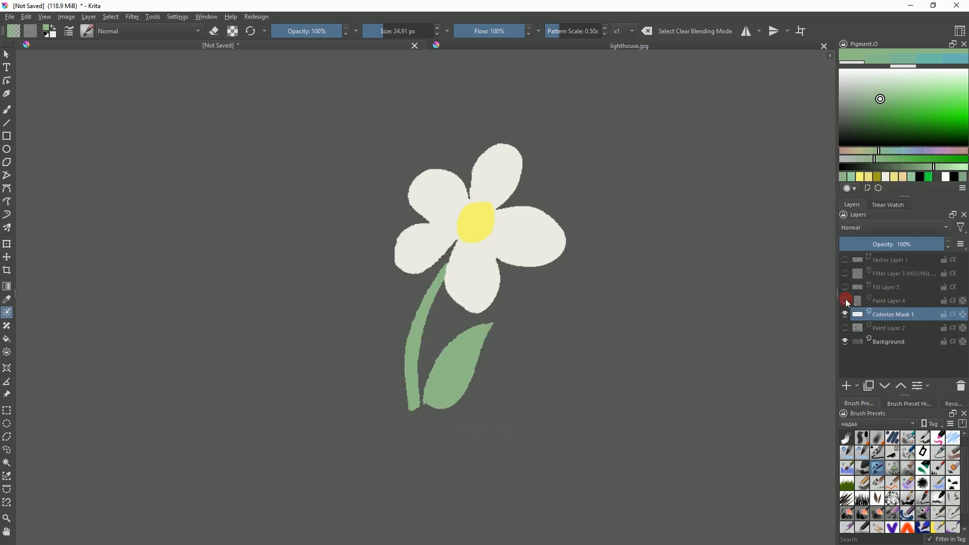
scroll(519, 324, up, 5)
scroll(473, 249, down, 3)
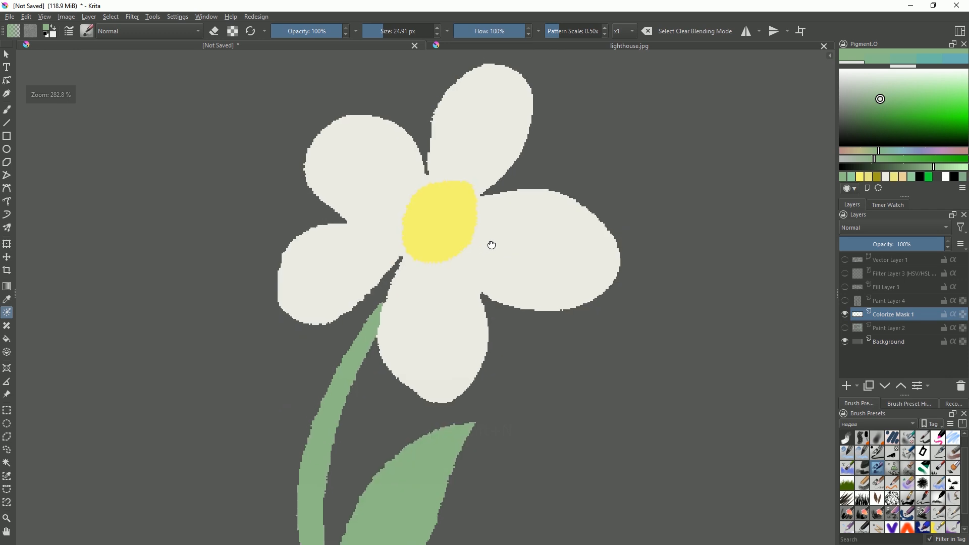
click(844, 301)
scroll(458, 287, up, 2)
scroll(420, 277, up, 1)
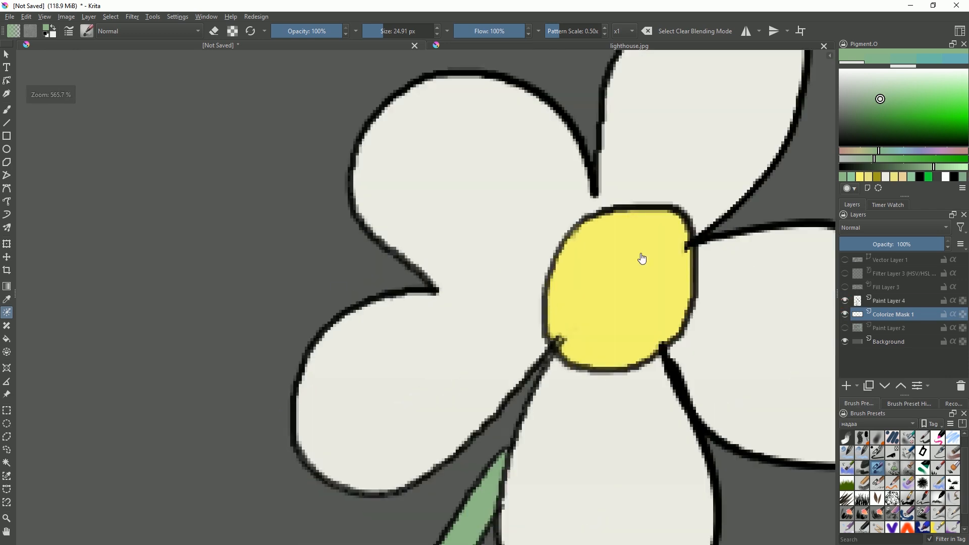
scroll(640, 257, down, 3)
click(844, 301)
scroll(571, 234, up, 2)
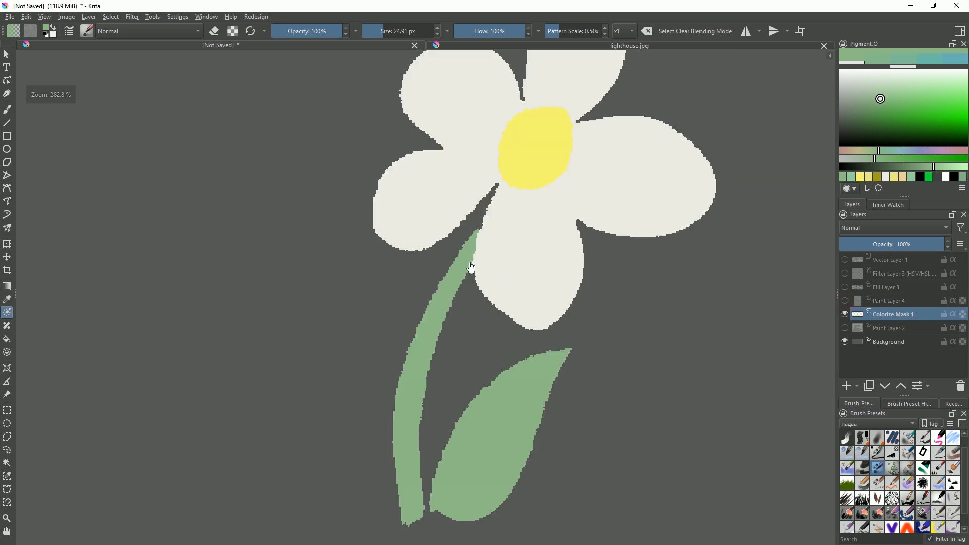
scroll(475, 235, down, 2)
drag(522, 232, 521, 298)
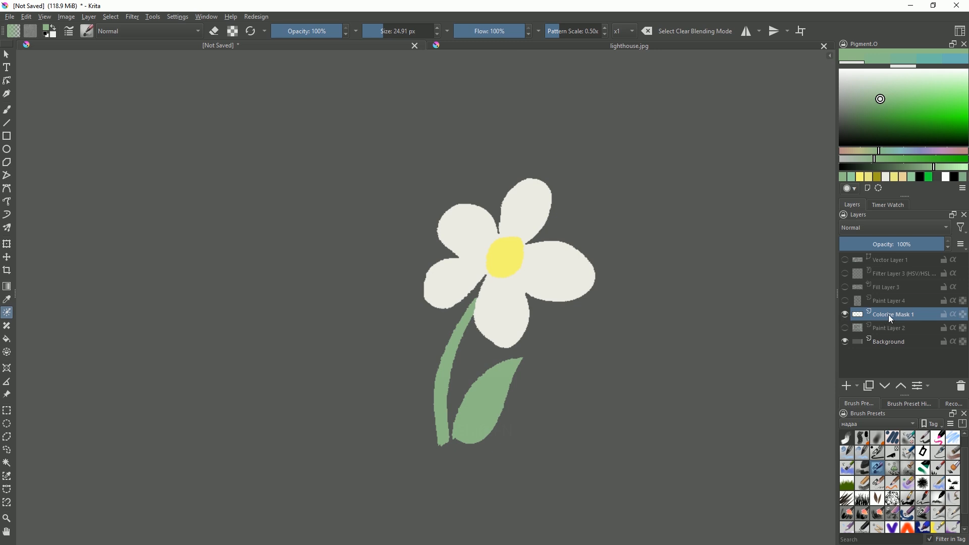
Split the converted colour layer by colour into separate alpha-locked layers inside one group, keeping opacity disregarded and fuzziness at 0
mouse_move(892, 314)
click(89, 19)
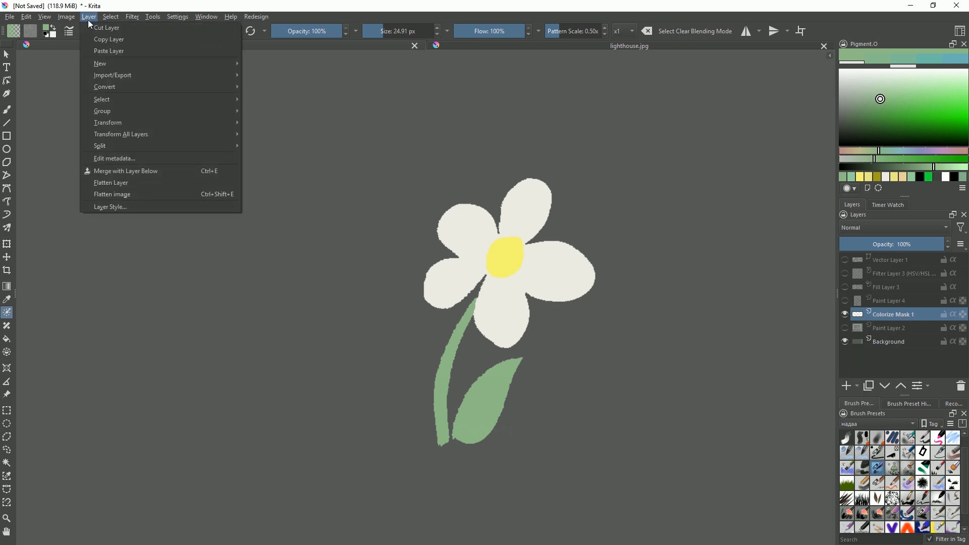
mouse_move(145, 146)
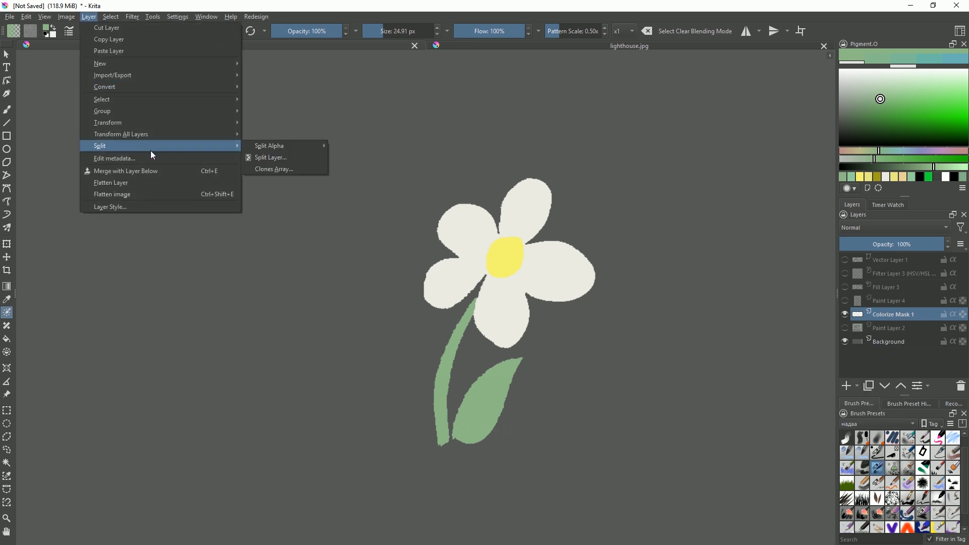
click(273, 159)
click(336, 168)
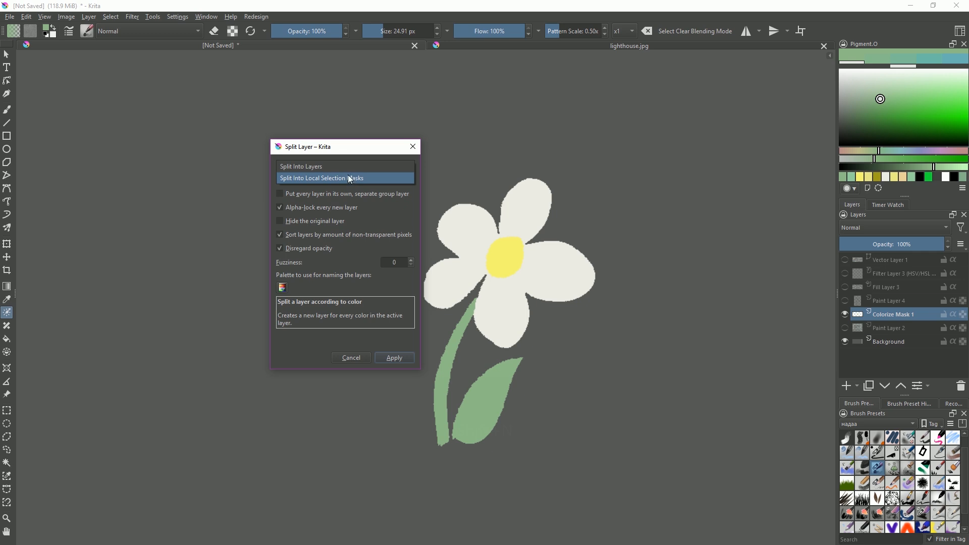
click(335, 167)
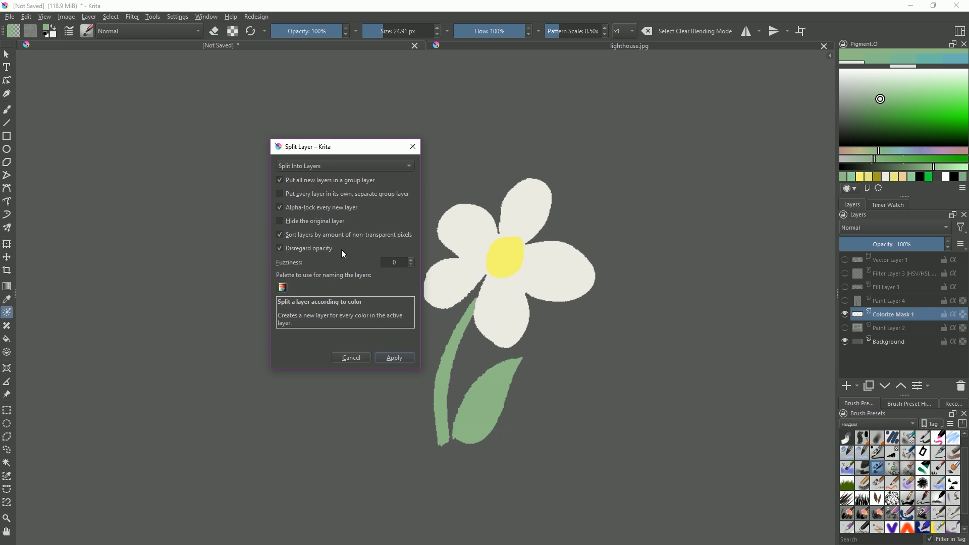
click(403, 360)
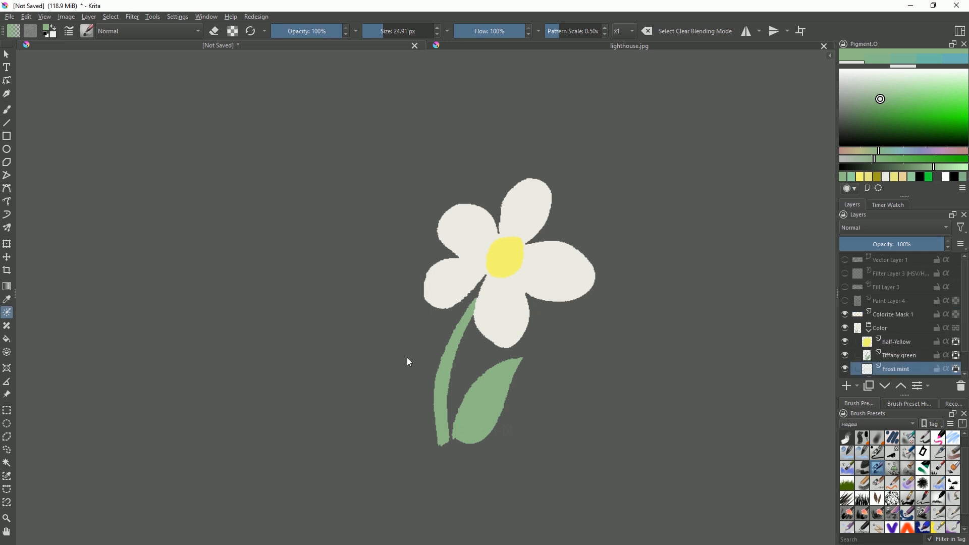
Isolate the yellow, green and white split layers and the original colour layer in turn, and restore the full view
scroll(898, 326, down, 1)
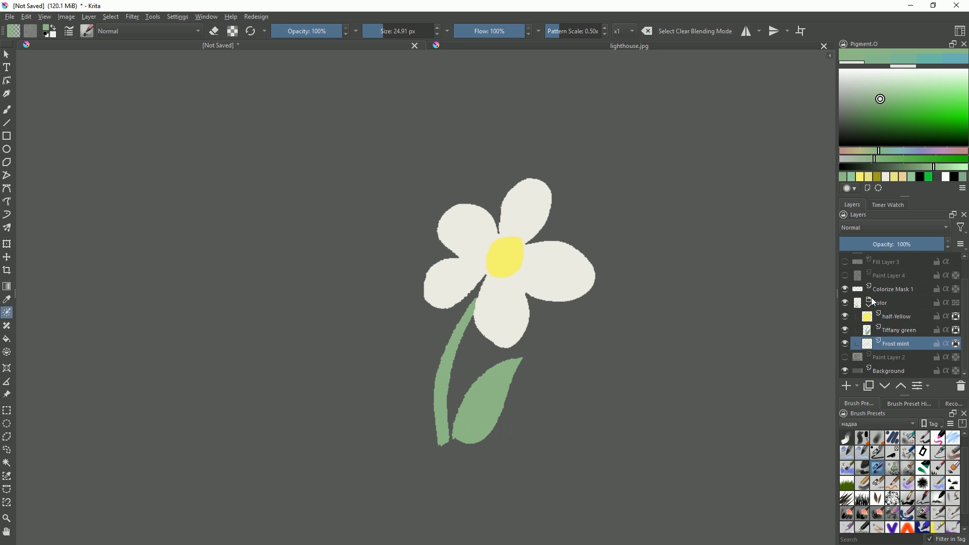
alt+click(901, 320)
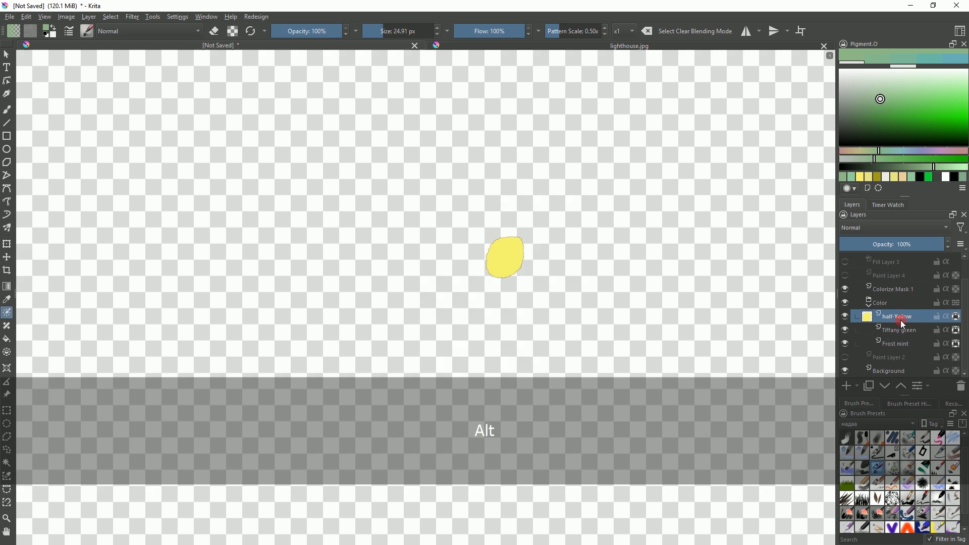
alt+click(902, 331)
alt+click(904, 346)
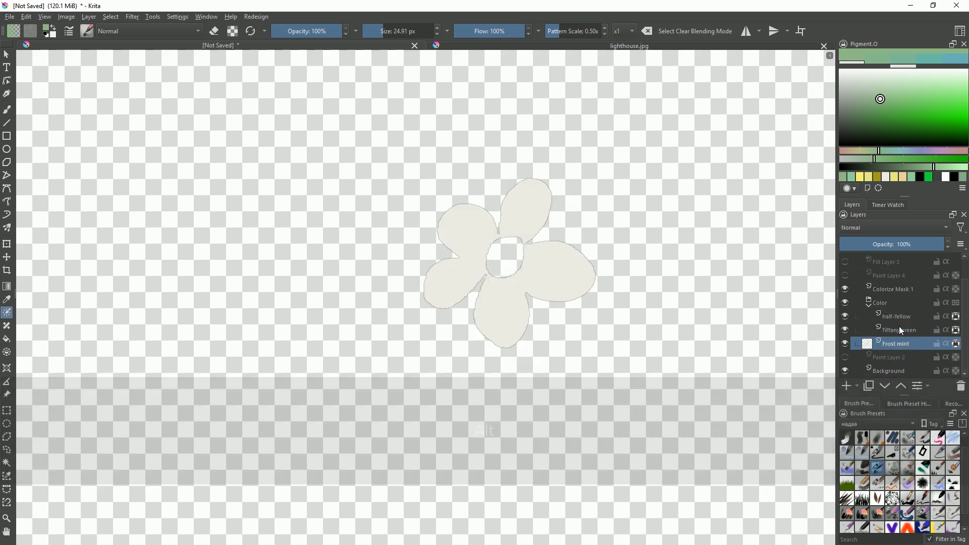
alt+click(897, 316)
alt+click(894, 288)
alt+click(898, 287)
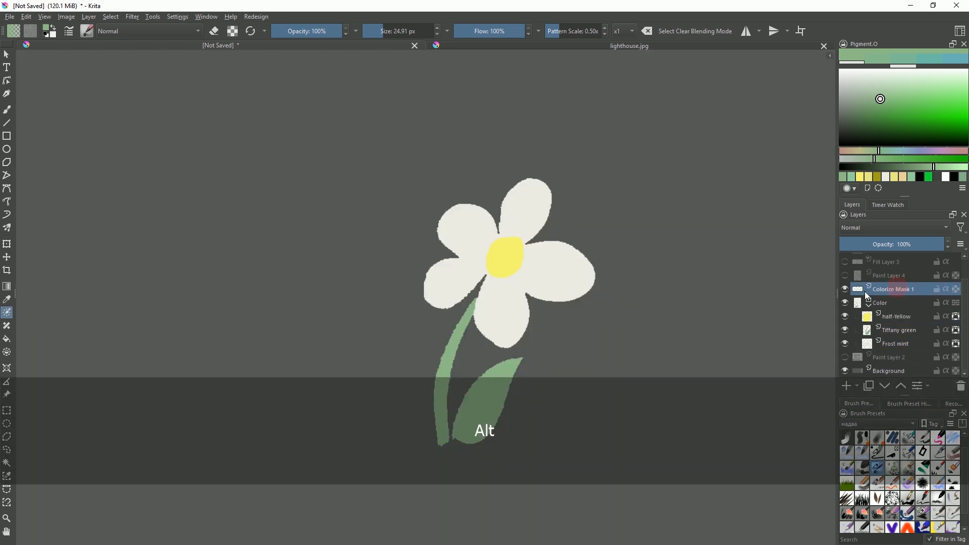
Toggle the visibility of the Color group, the original colour layer and the split yellow and green layers, and show the line art
click(844, 305)
click(845, 305)
click(844, 305)
click(846, 288)
click(846, 288)
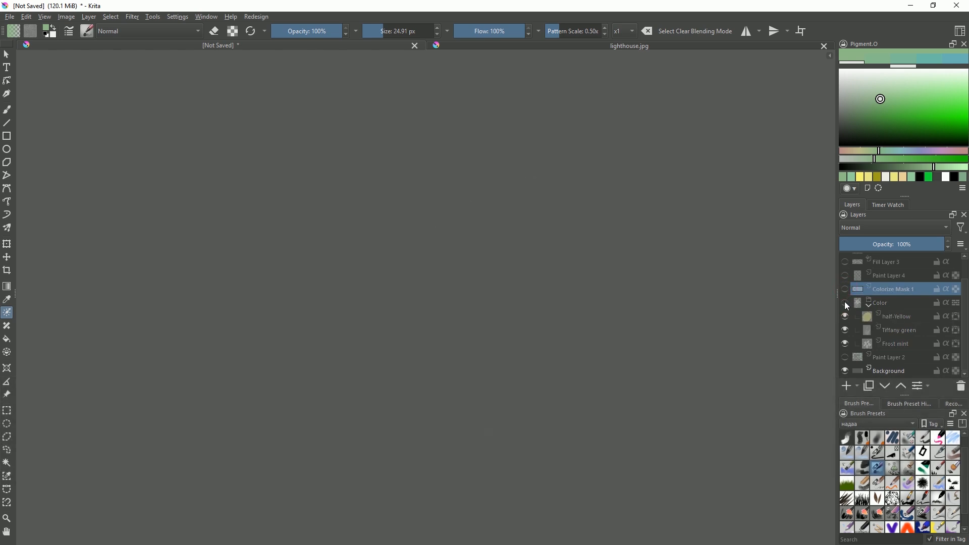
click(844, 303)
click(845, 317)
click(845, 330)
click(845, 330)
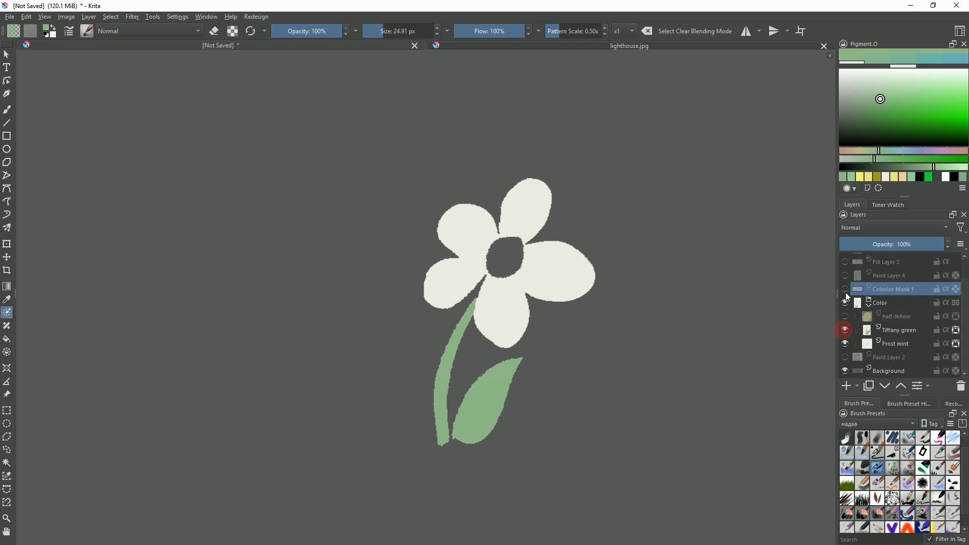
click(846, 276)
mouse_move(868, 288)
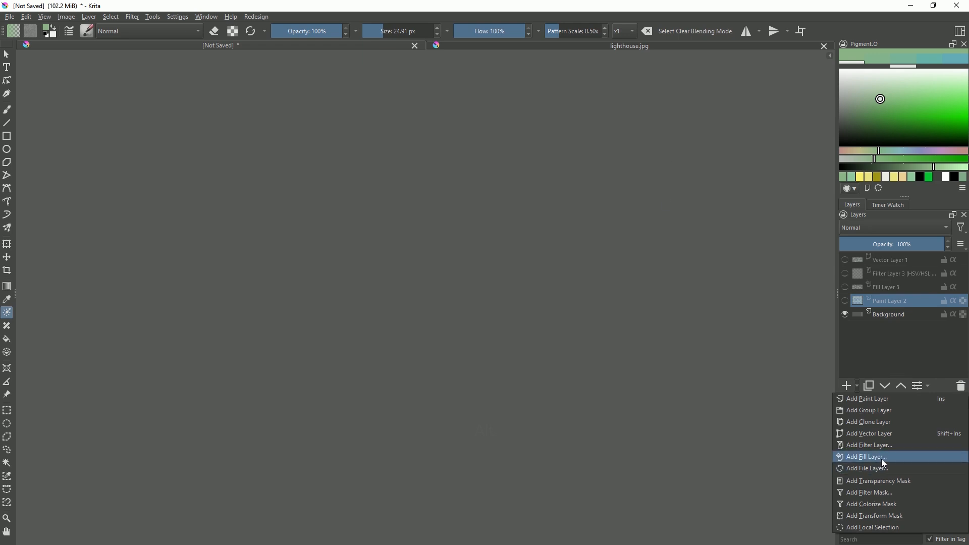
Add a paint layer, fill a square rectangular selection on it with light green, and deselect
click(660, 350)
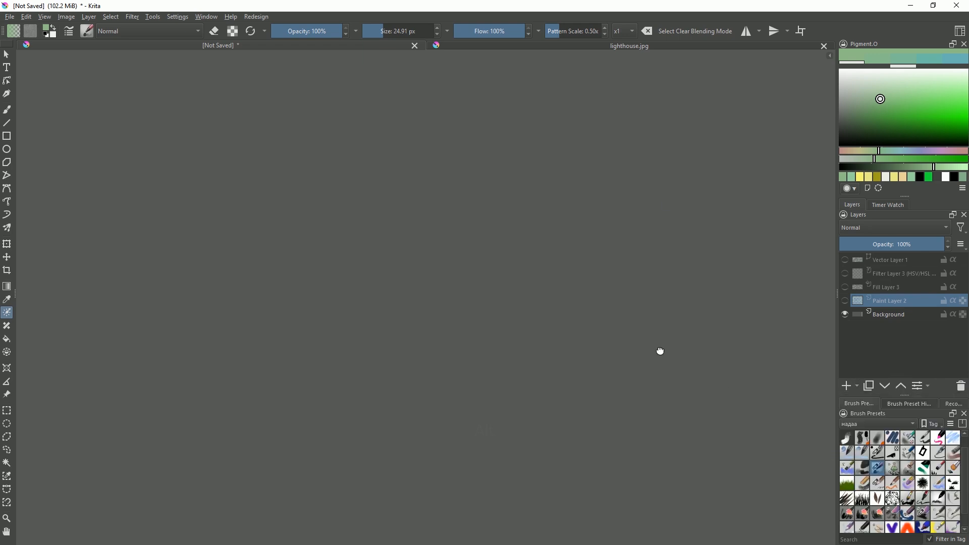
click(849, 387)
key(ctrl+r)
drag(360, 260, 460, 359)
click(901, 84)
key(shift+BackSpace)
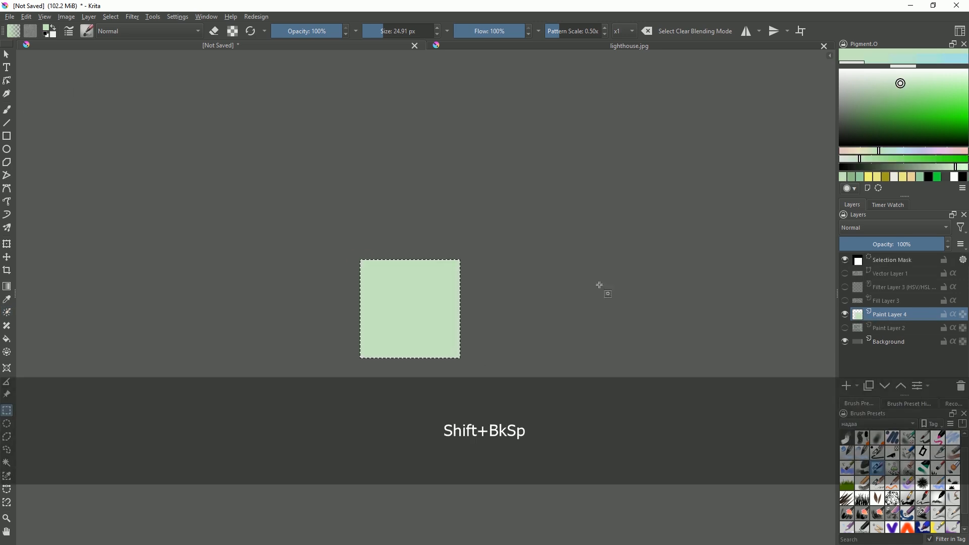
drag(601, 286, 584, 279)
key(d)
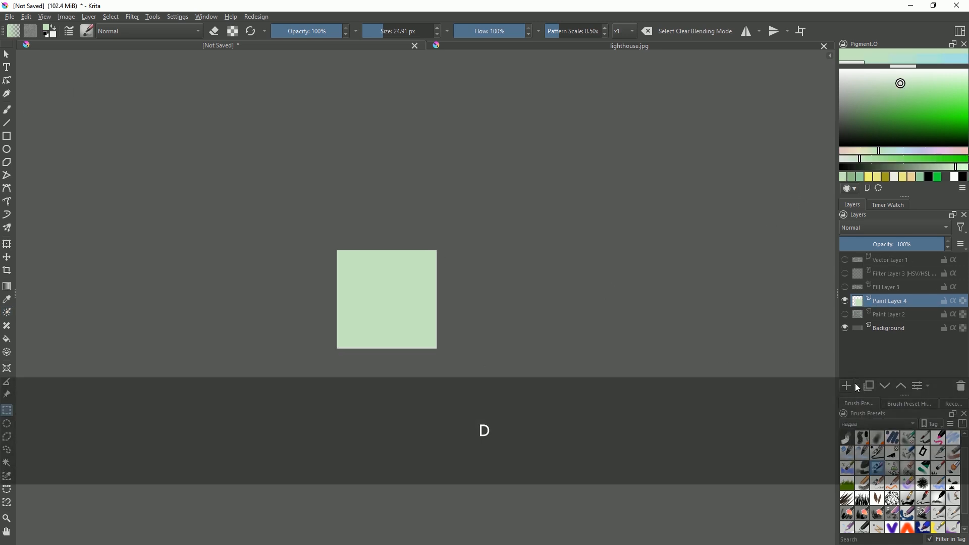
Add a clone layer of the green square's layer and move the clone up and to the right of the original
click(857, 386)
click(869, 421)
key(t)
mouse_move(429, 319)
mouse_down()
mouse_move(611, 243)
mouse_move(566, 277)
mouse_up()
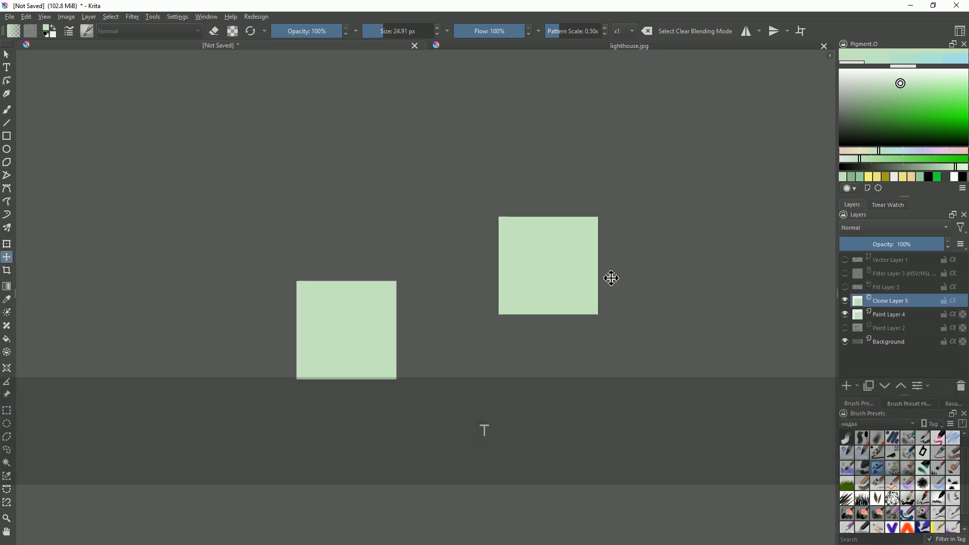
Add a transform mask to the clone layer and use it to enlarge the cloned square and shear it into a slanted parallelogram
key(ctrl+t)
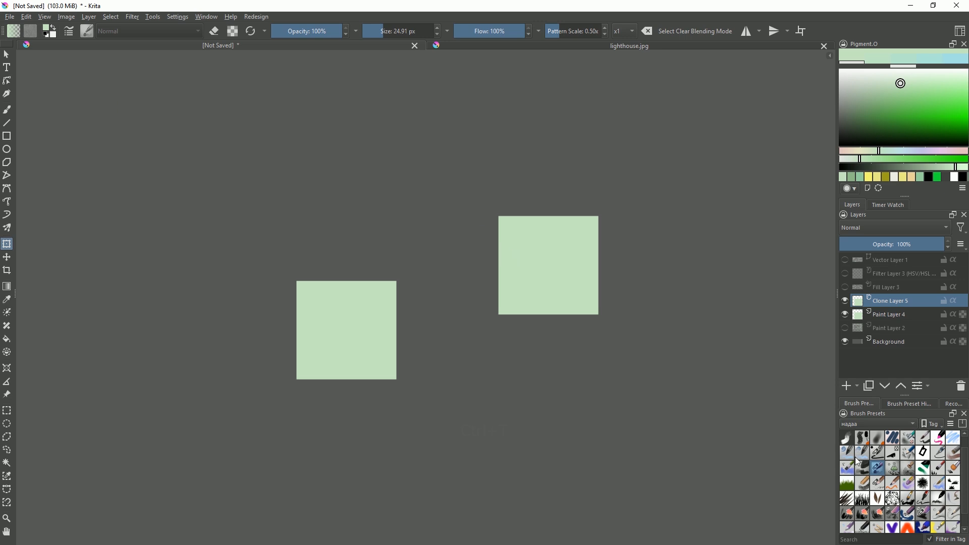
click(858, 387)
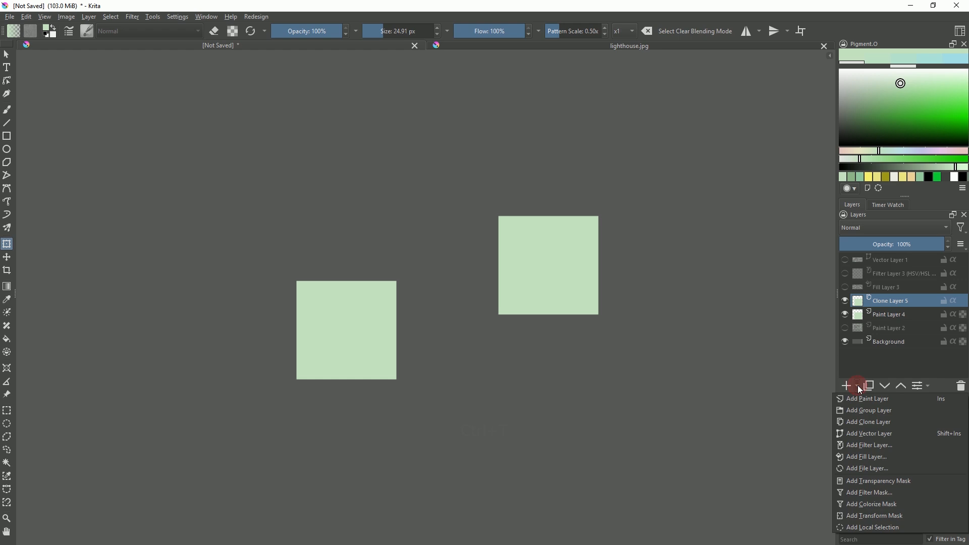
click(888, 519)
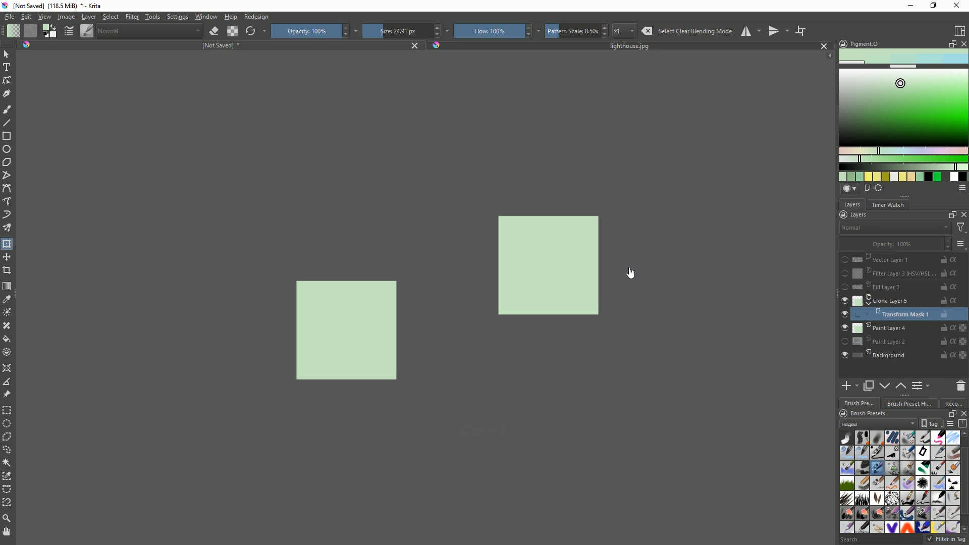
key(ctrl+t)
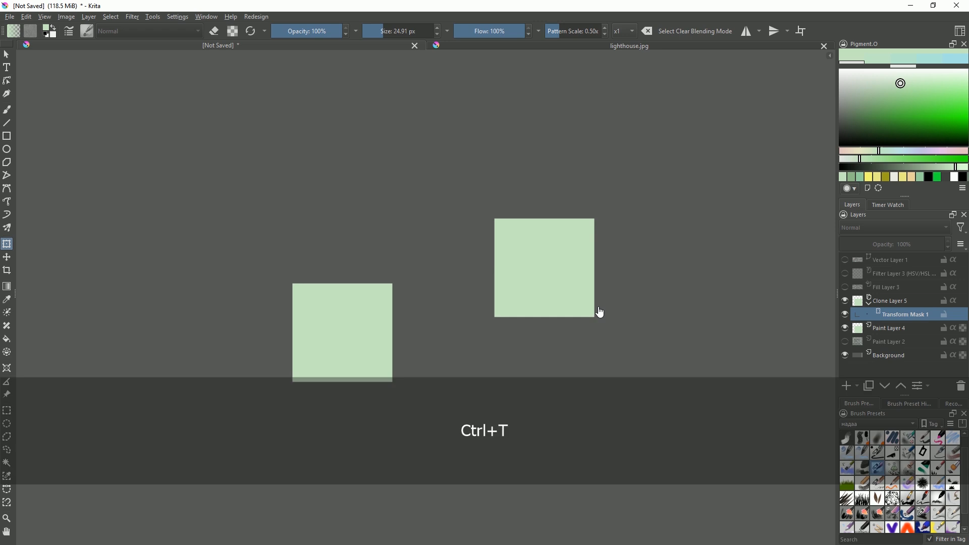
drag(588, 266, 664, 268)
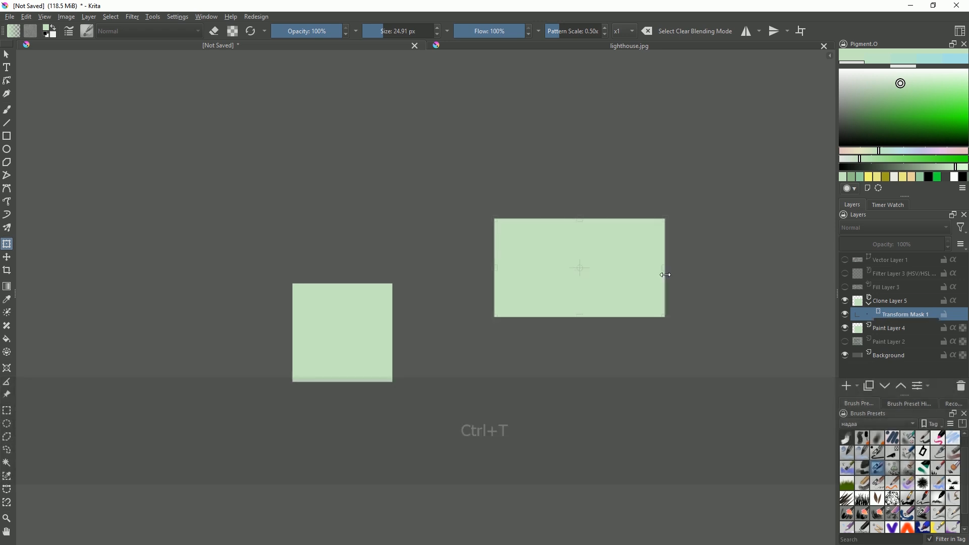
drag(579, 218, 583, 166)
drag(580, 318, 582, 361)
drag(665, 266, 634, 266)
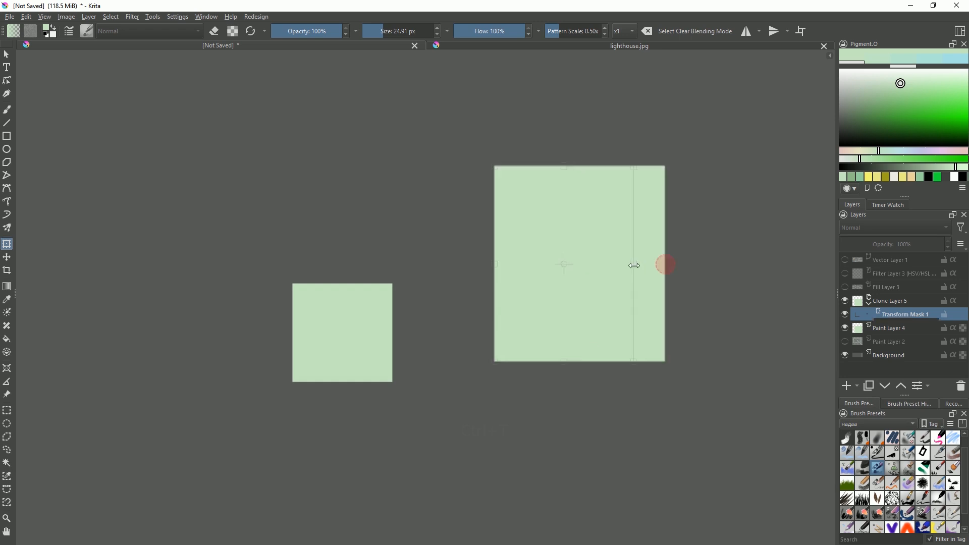
drag(595, 167, 547, 174)
Paint light green brush strokes around the edges of the original square on Paint Layer 4
key(b)
click(893, 328)
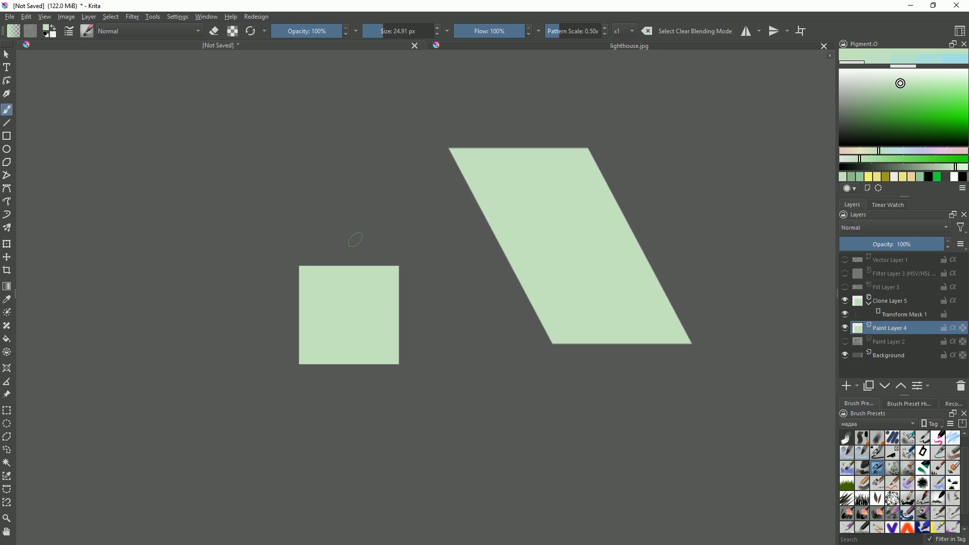
drag(357, 236, 364, 267)
click(406, 285)
drag(394, 313, 440, 375)
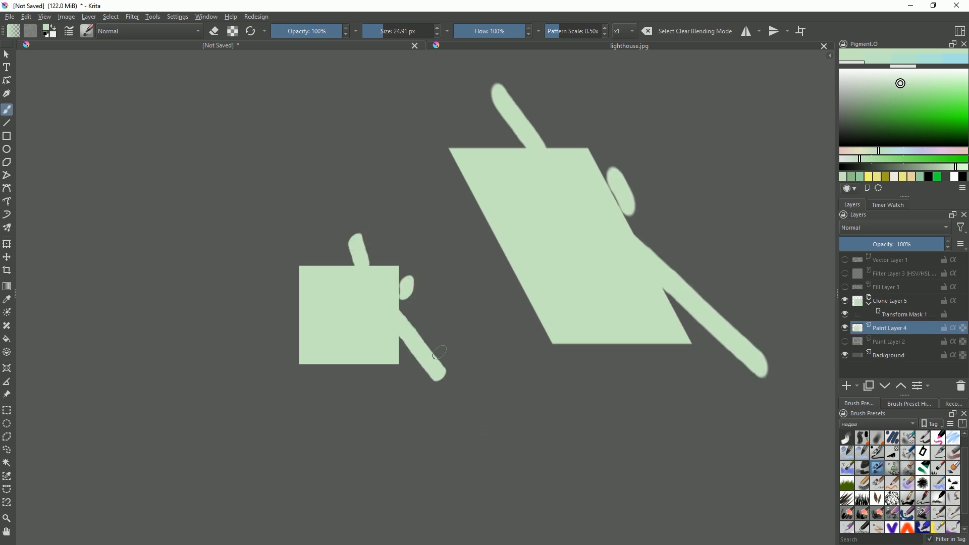
drag(436, 322, 431, 339)
drag(323, 349, 345, 376)
drag(263, 328, 297, 327)
drag(291, 288, 298, 302)
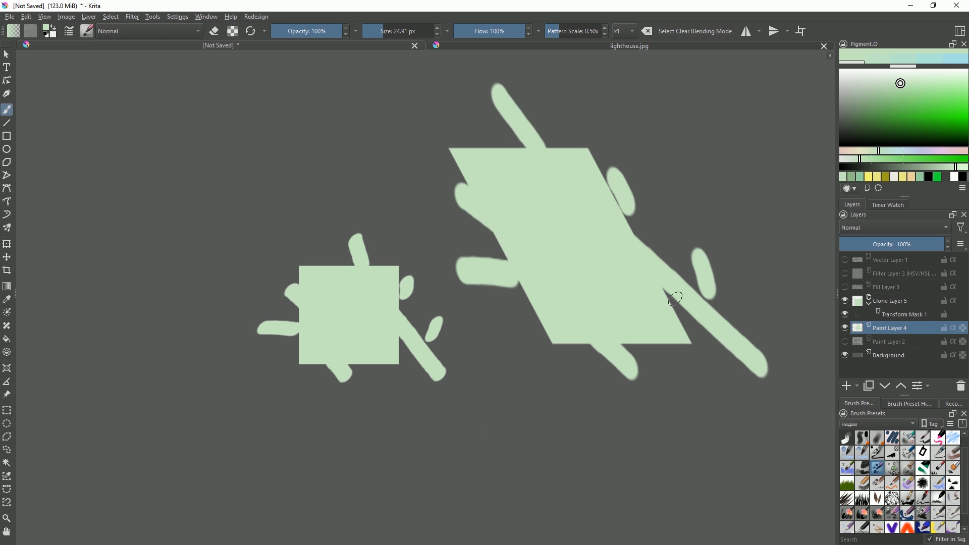
Select the clone layer's transform mask and turn off its visibility
click(877, 319)
click(846, 314)
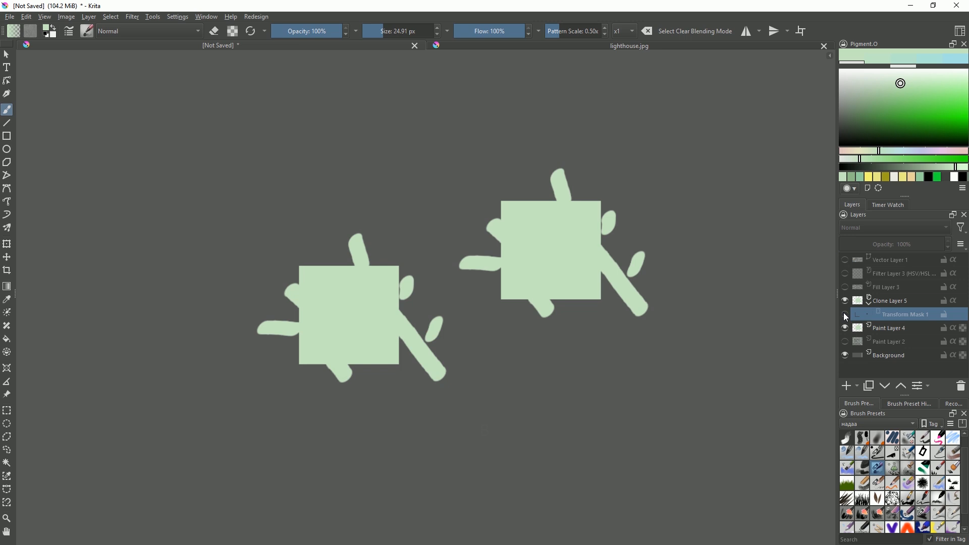
Turn the transform mask's visibility back on and delete the clone layer together with its mask
mouse_move(856, 317)
click(846, 315)
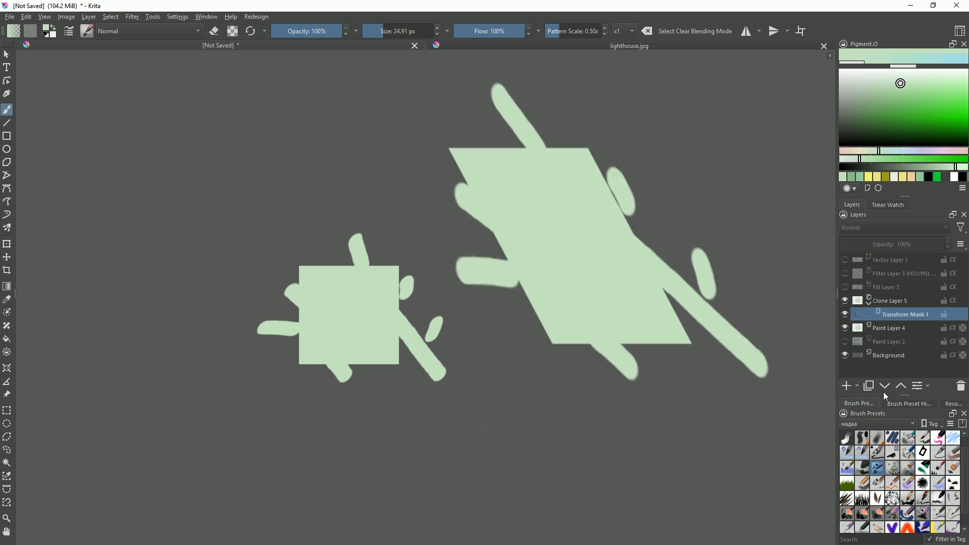
click(892, 305)
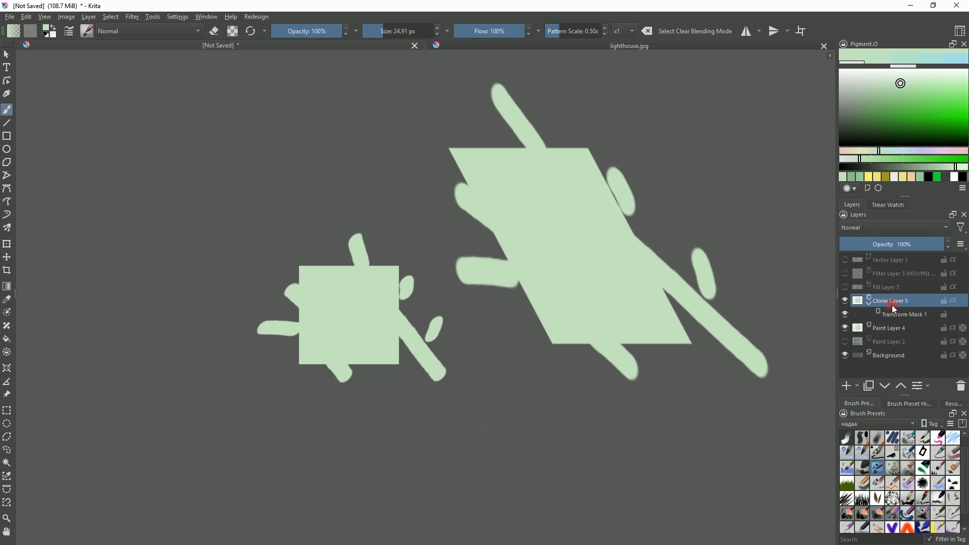
click(959, 386)
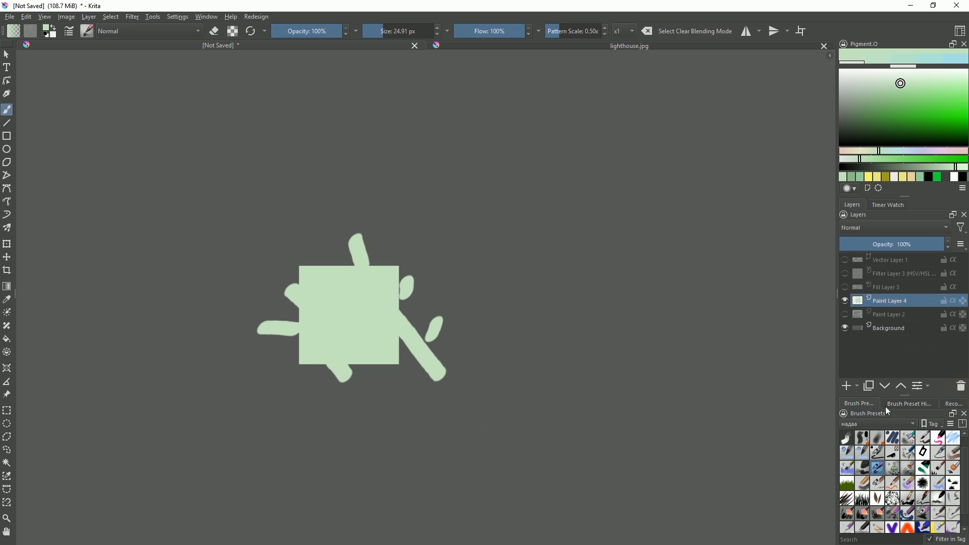
Switch to the lighthouse.jpg document and undo the light green test strokes on the painting
click(857, 387)
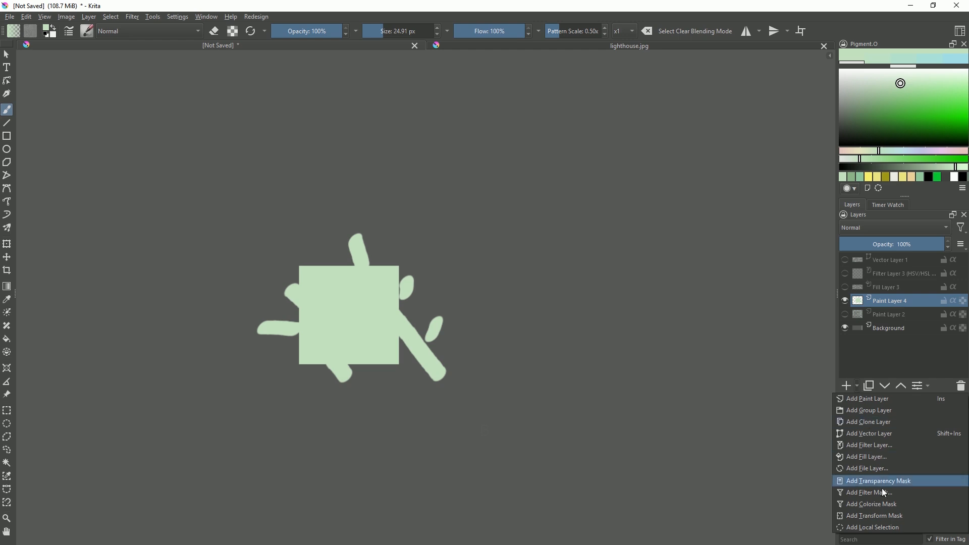
drag(705, 401, 716, 393)
click(621, 47)
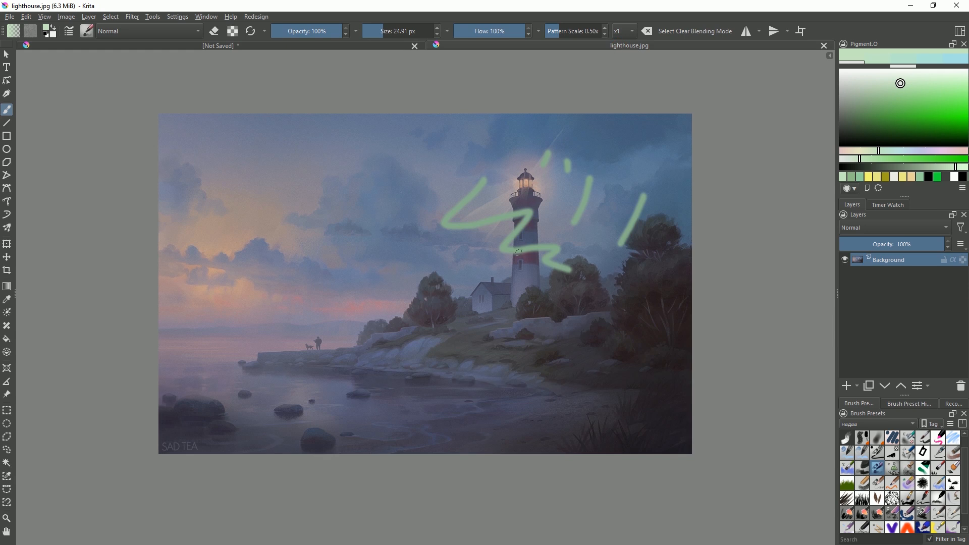
key(ctrl+z)
key(ctrl+z)
key(ctrl+z)
Outline the lighthouse tower below the balcony with the Magnetic Selection tool and close the selection
scroll(552, 261, up, 5)
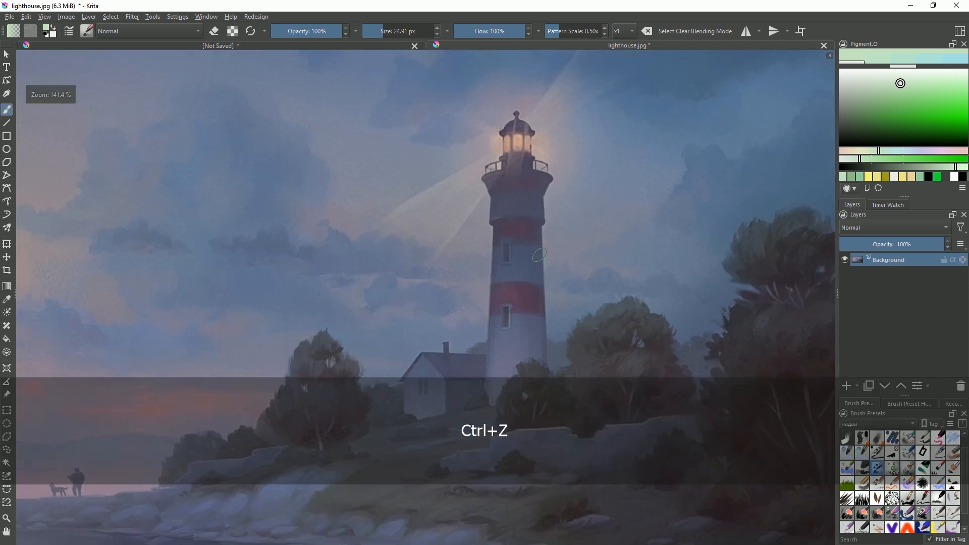
key(w)
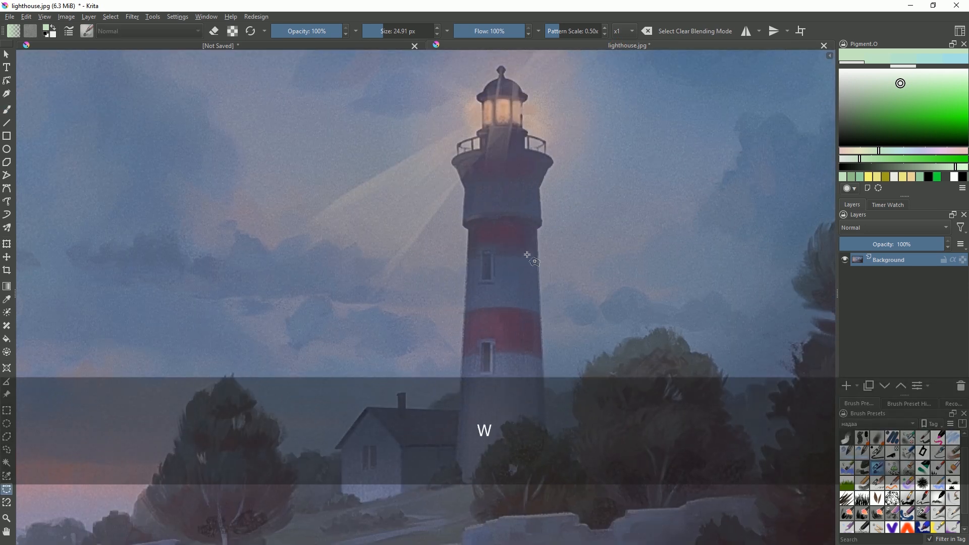
click(459, 413)
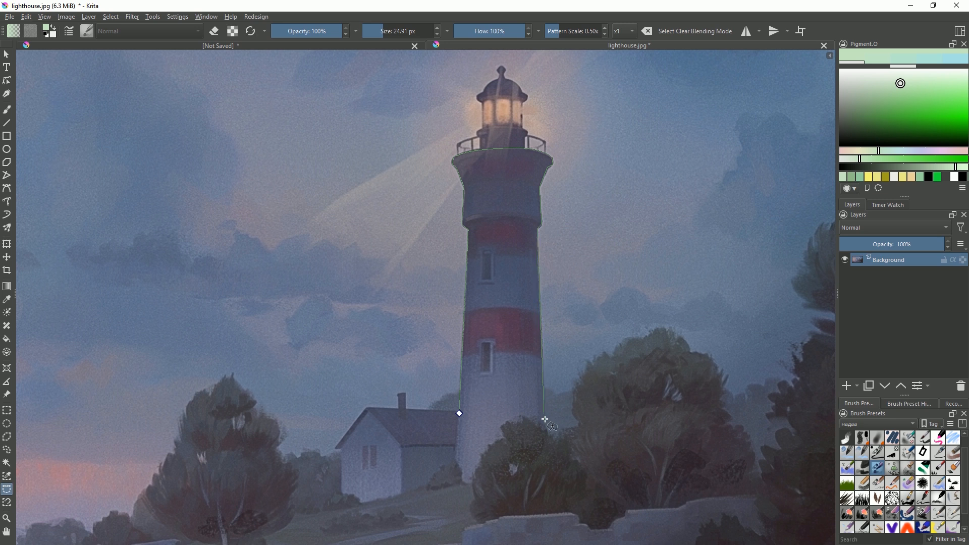
click(459, 413)
Add the house beside the lighthouse and the tower's base to the existing selection with the Magnetic Selection tool
key(shift)
click(370, 413)
click(336, 447)
click(341, 449)
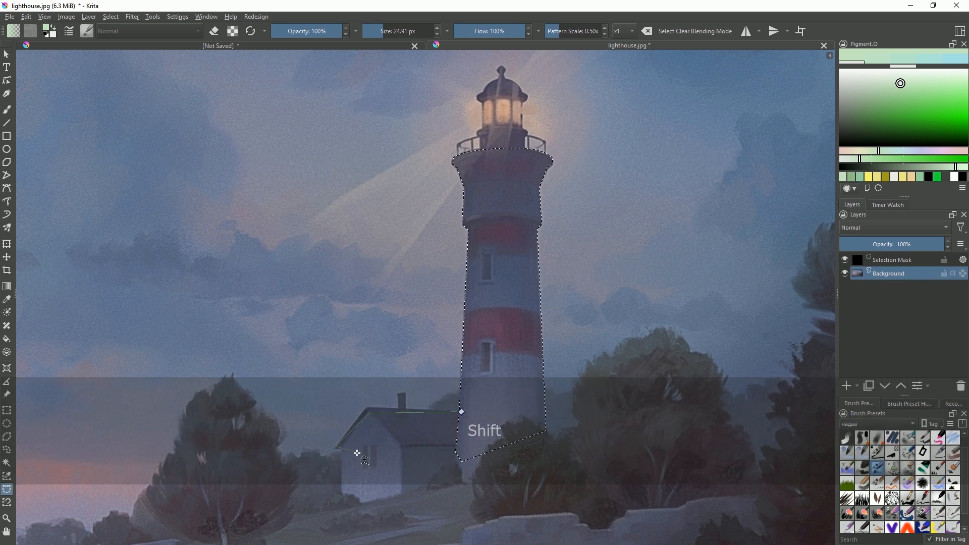
click(342, 499)
click(497, 503)
click(528, 473)
click(548, 436)
click(545, 426)
click(462, 412)
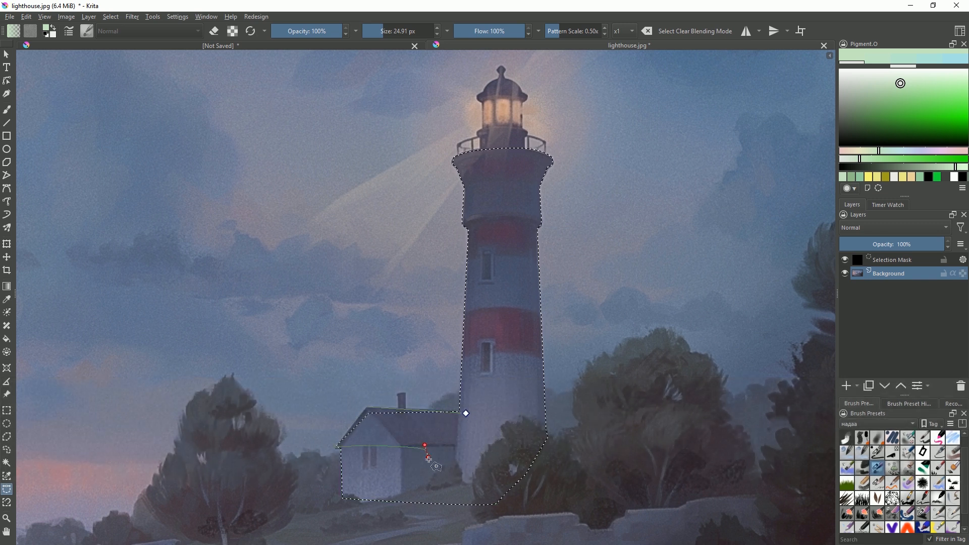
Store the lighthouse and house selection as a local selection on the Background layer
scroll(468, 393, down, 2)
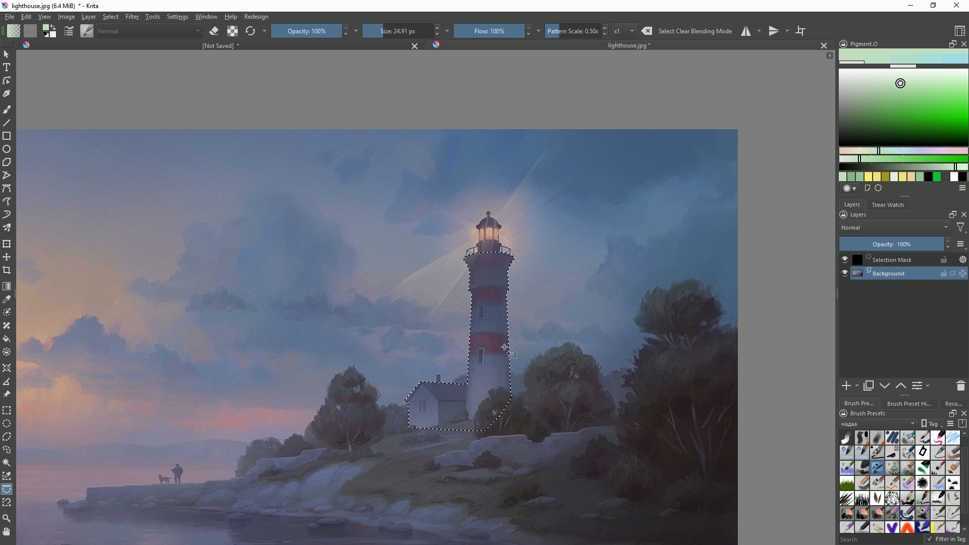
drag(502, 339, 534, 345)
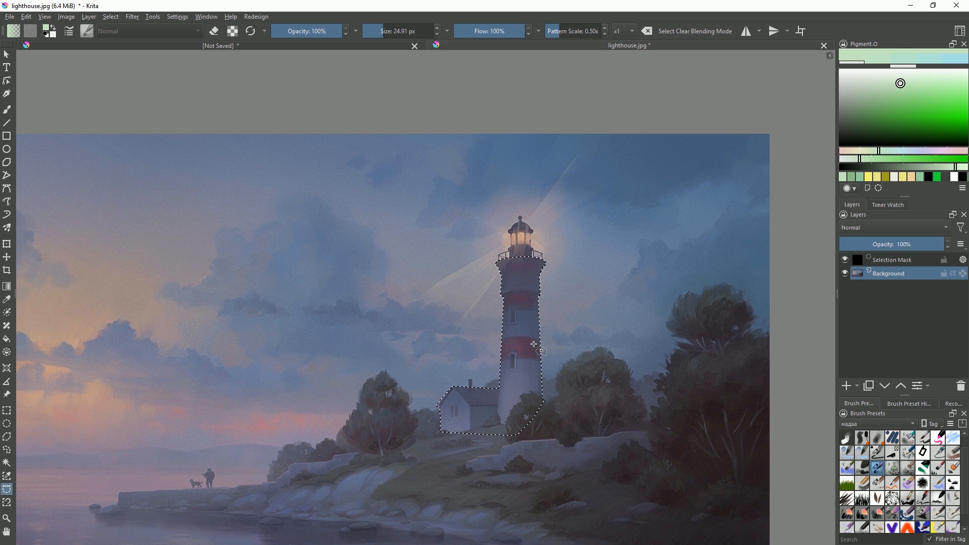
click(857, 386)
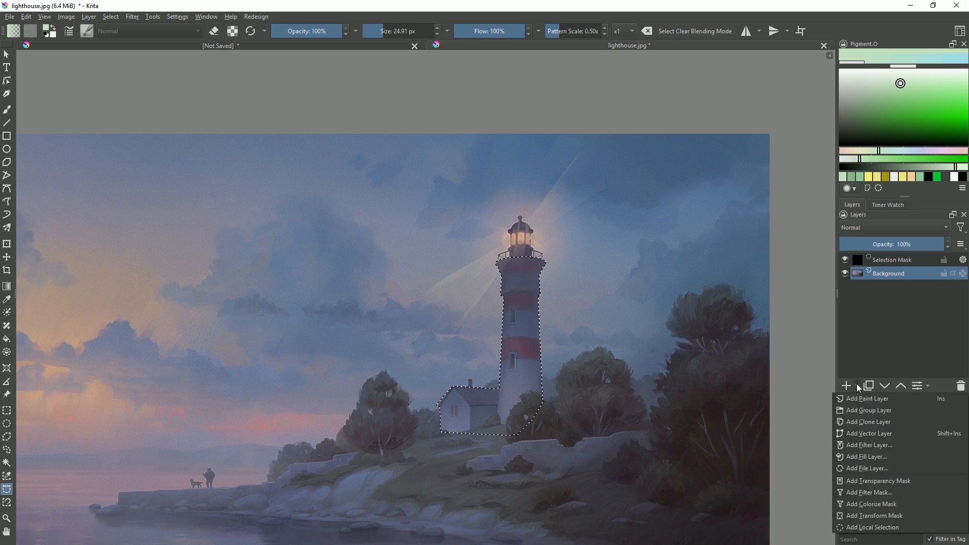
click(861, 529)
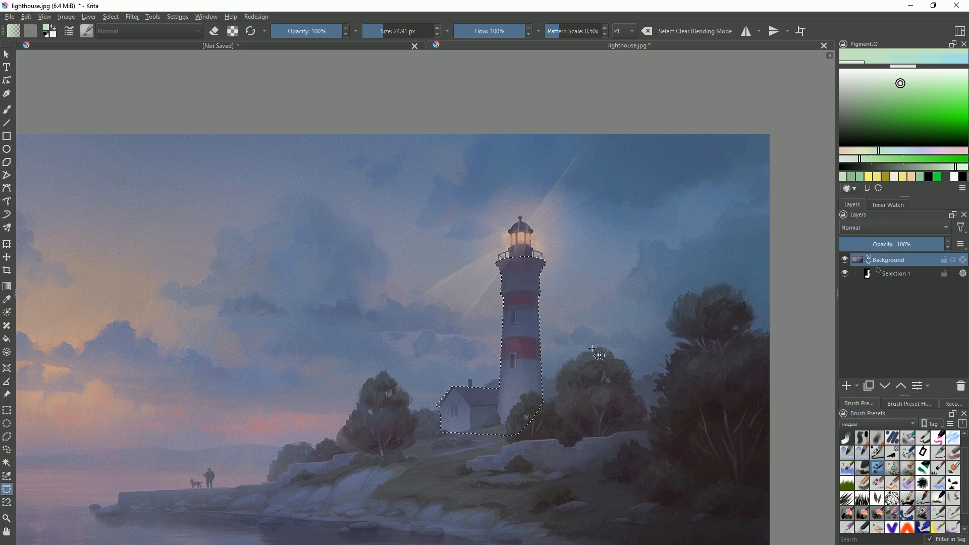
Hide the local selection, try light green brush strokes freely across the lighthouse on the Background layer, and undo them
scroll(588, 351, up, 2)
click(845, 274)
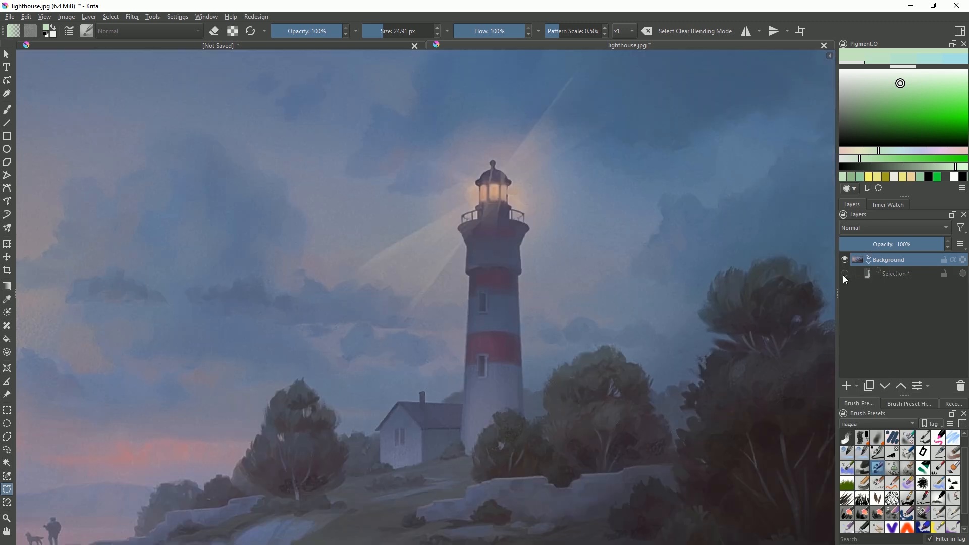
key(b)
mouse_move(554, 273)
mouse_down()
mouse_move(514, 345)
mouse_move(603, 358)
mouse_up()
drag(481, 242, 441, 309)
drag(568, 286, 533, 329)
key(ctrl+z)
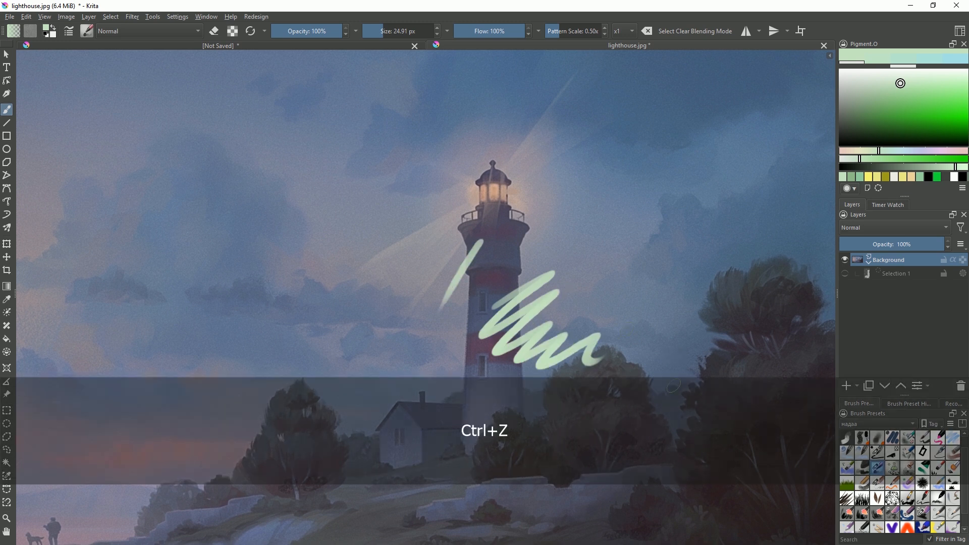
Show the local selection again and paint two diagonal light green strokes across the lighthouse tower on the Background layer
click(845, 274)
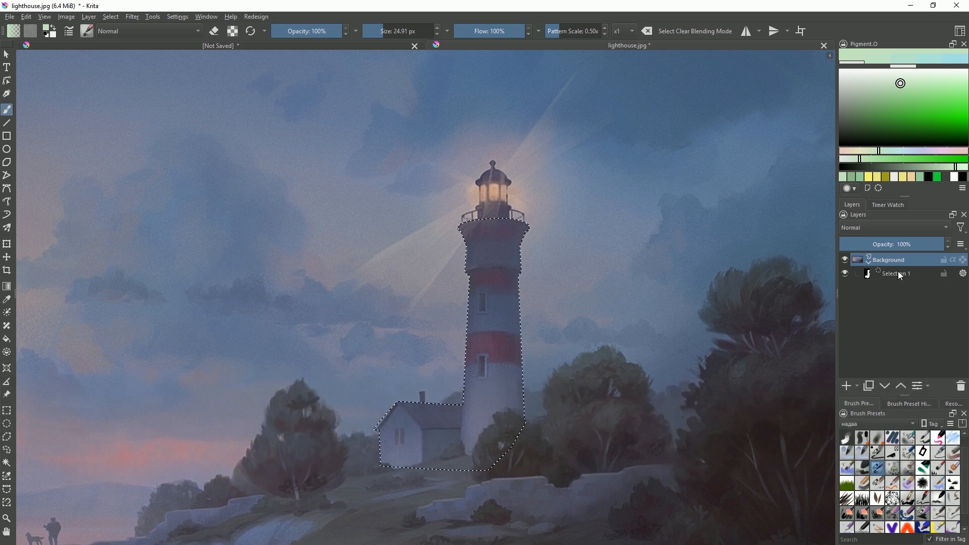
drag(528, 285, 462, 353)
drag(528, 318, 471, 394)
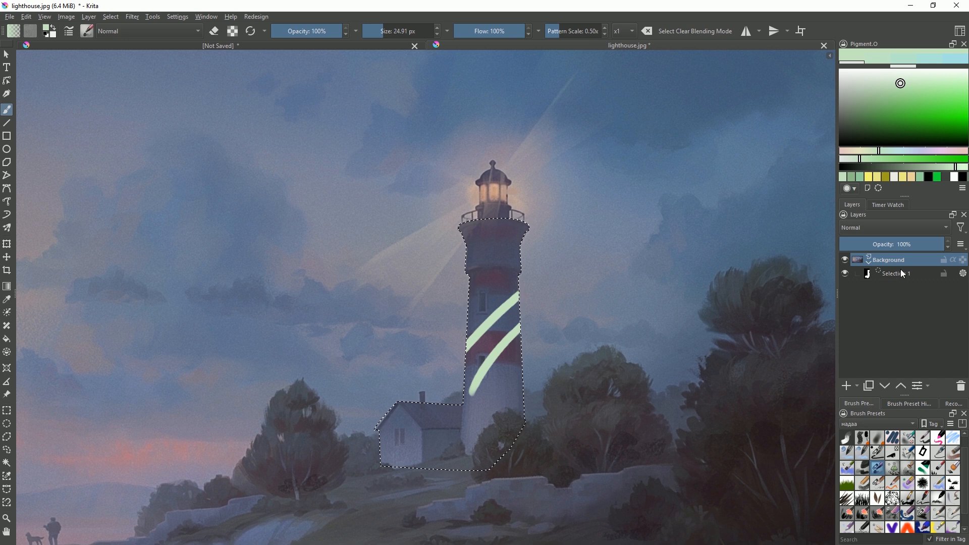
Invert the local selection, try thin and 131.74 px light green strokes around the tower on the Background layer, and undo it all
click(931, 277)
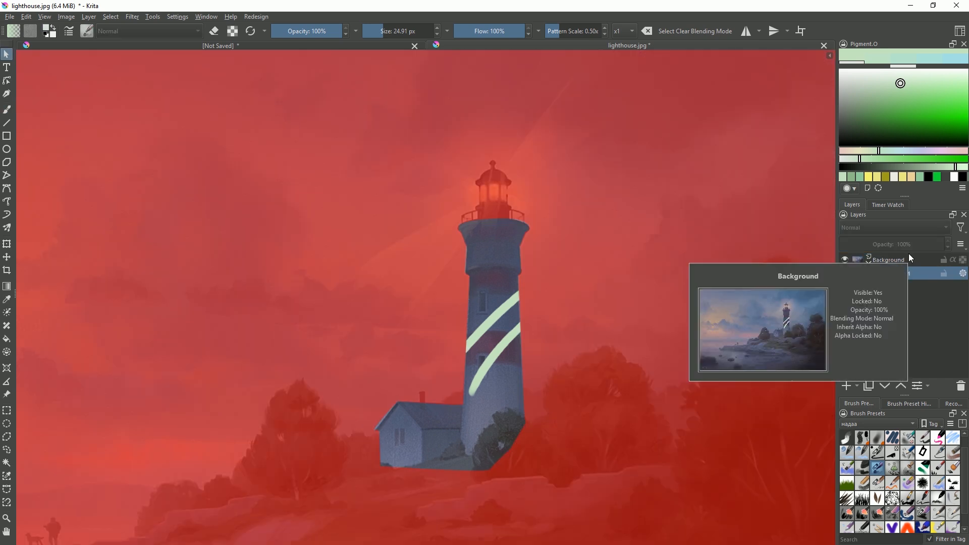
key(ctrl+i)
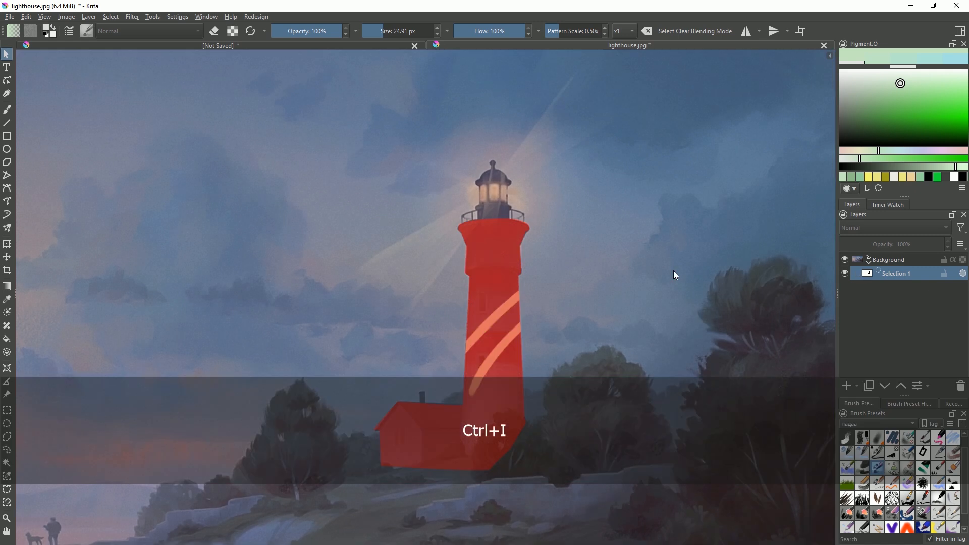
click(893, 260)
key(b)
mouse_move(576, 212)
mouse_down()
mouse_move(565, 298)
mouse_move(526, 376)
mouse_move(541, 403)
mouse_up()
drag(518, 294, 570, 295)
key(ctrl+z)
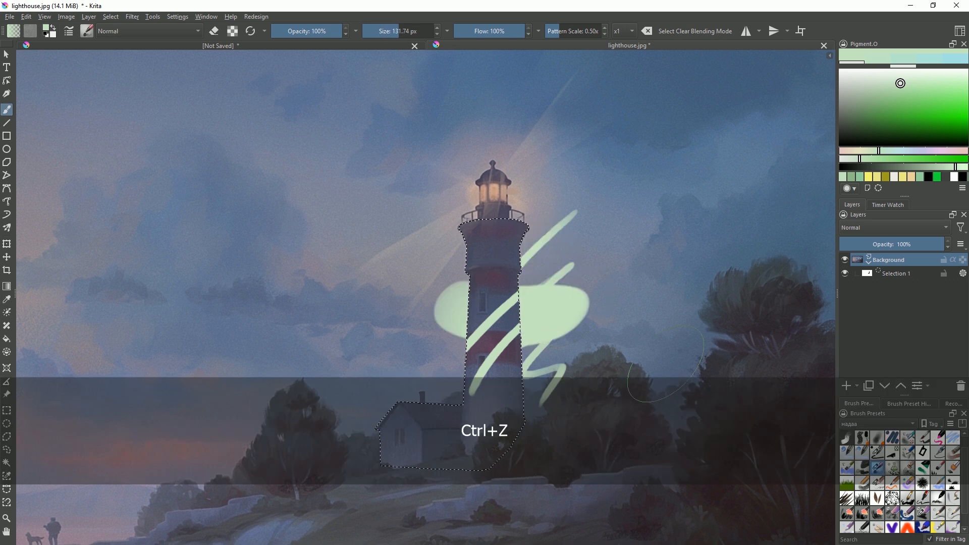
Feather the local selection and fill the lighthouse and house on the Background layer with broad light green brush strokes
click(857, 273)
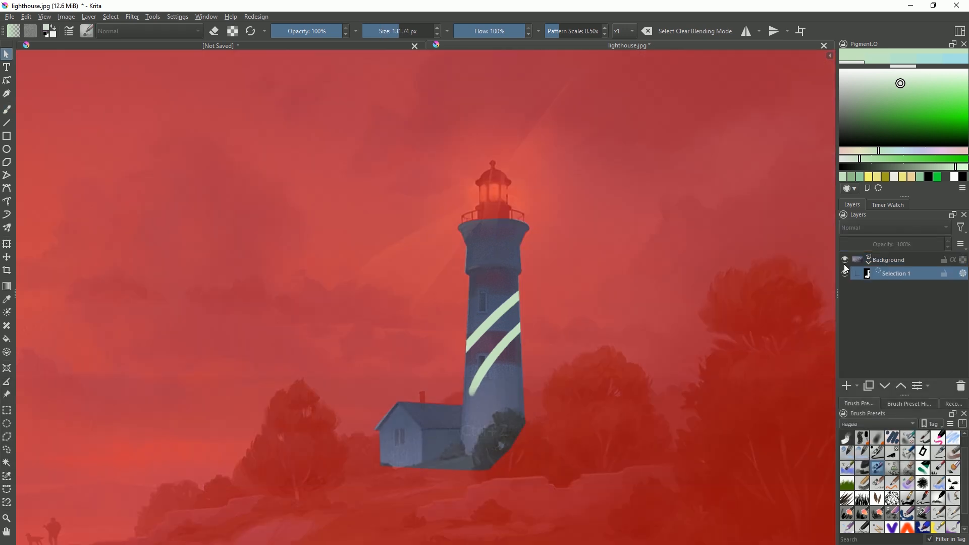
click(110, 17)
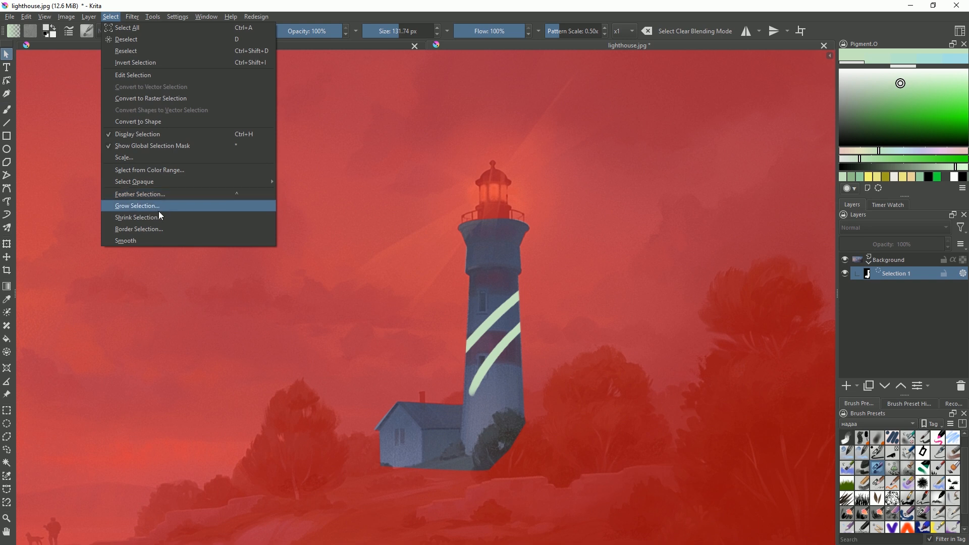
click(152, 195)
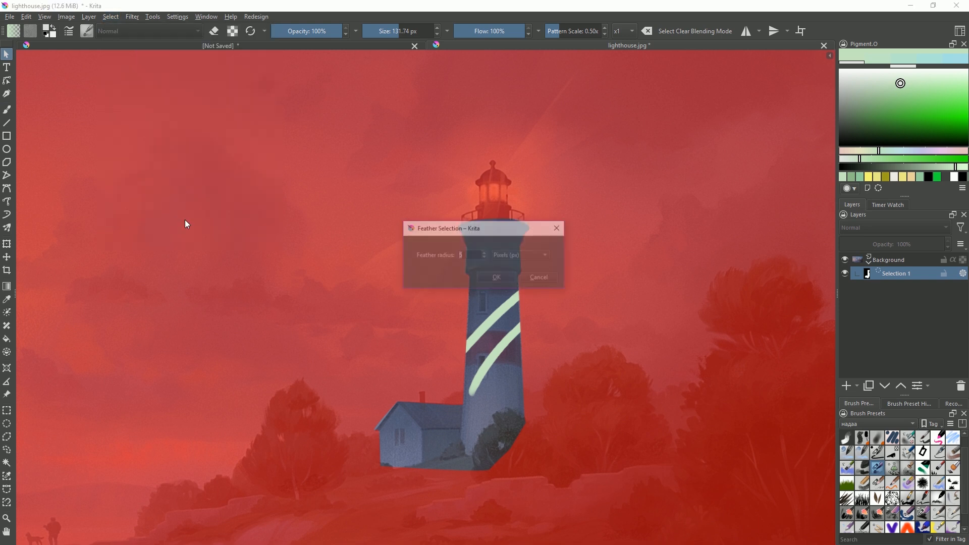
click(503, 277)
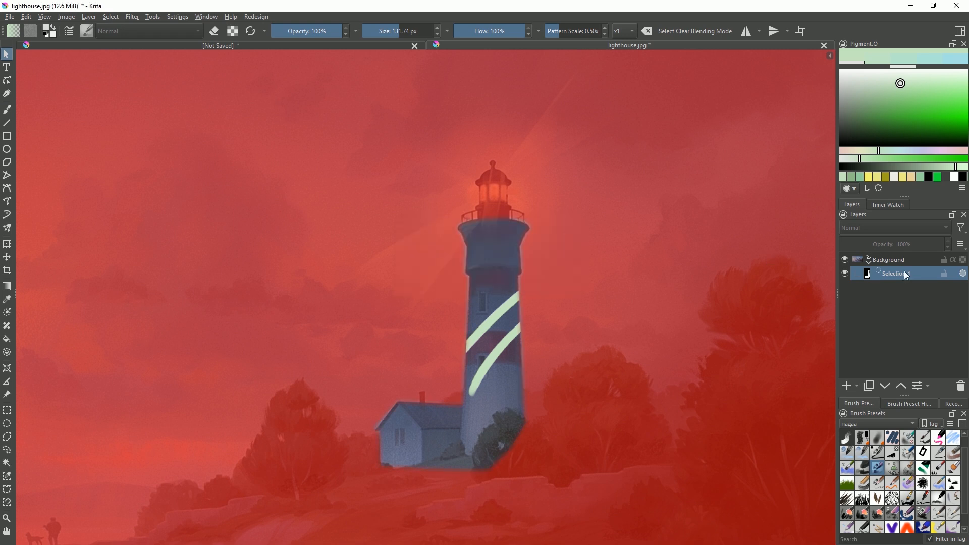
click(889, 260)
mouse_move(510, 237)
mouse_down()
mouse_move(510, 383)
mouse_move(541, 308)
mouse_move(497, 353)
mouse_move(484, 431)
mouse_move(422, 428)
mouse_move(465, 378)
mouse_up()
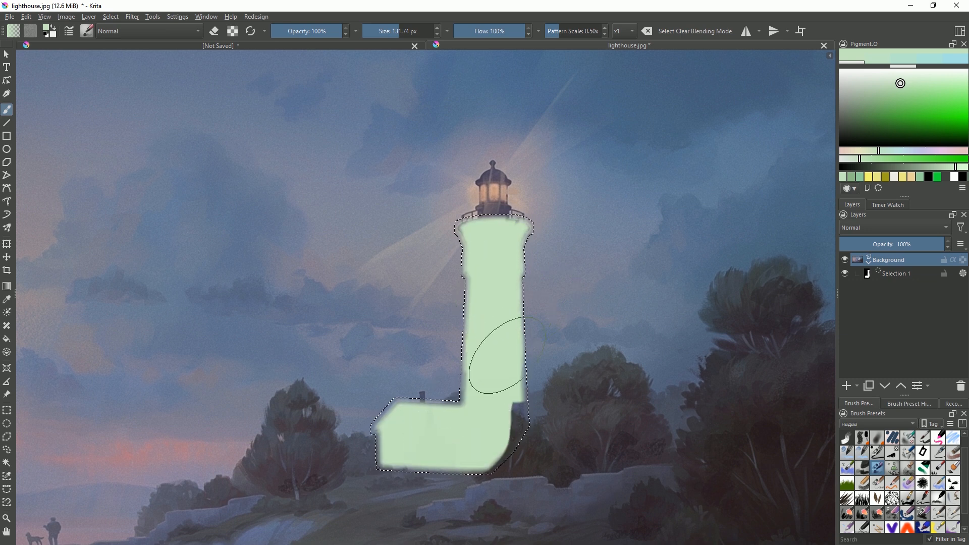
Undo the light green strokes on the lighthouse and the feathering of the local selection
key(ctrl+z)
key(ctrl+z)
key(ctrl+z)
key(ctrl+z)
key(ctrl+z)
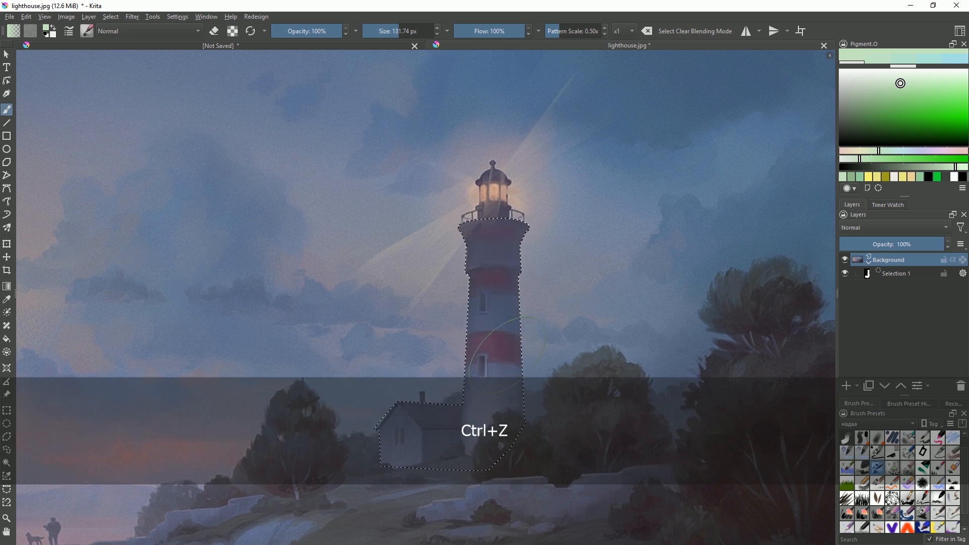
Deactivate the local selection, select the Background layer and bring up the choices for adding another layer or mask
click(853, 275)
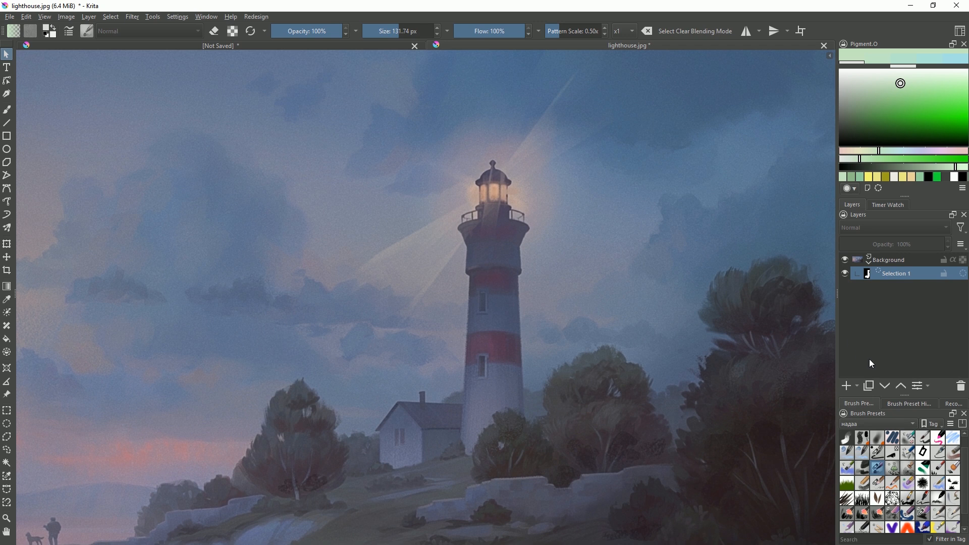
click(858, 387)
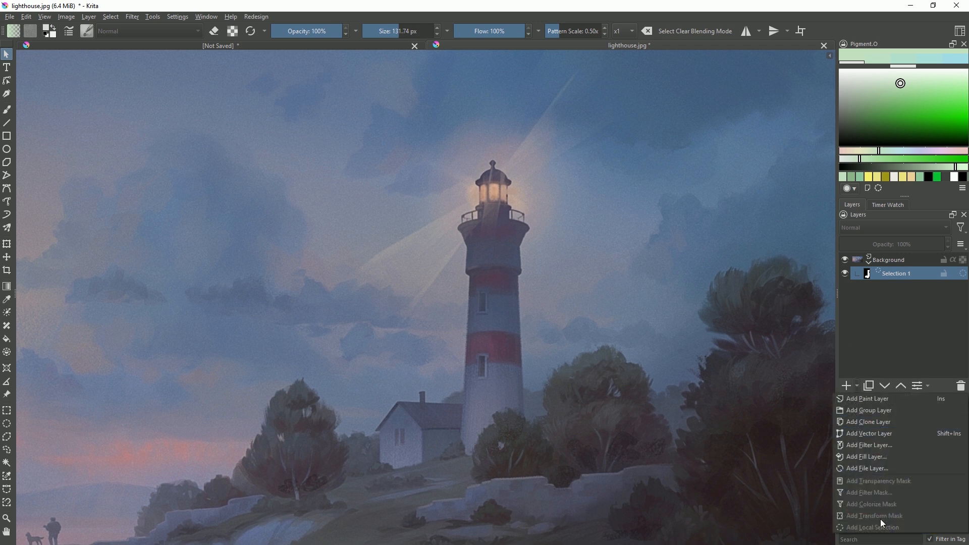
click(894, 265)
click(857, 387)
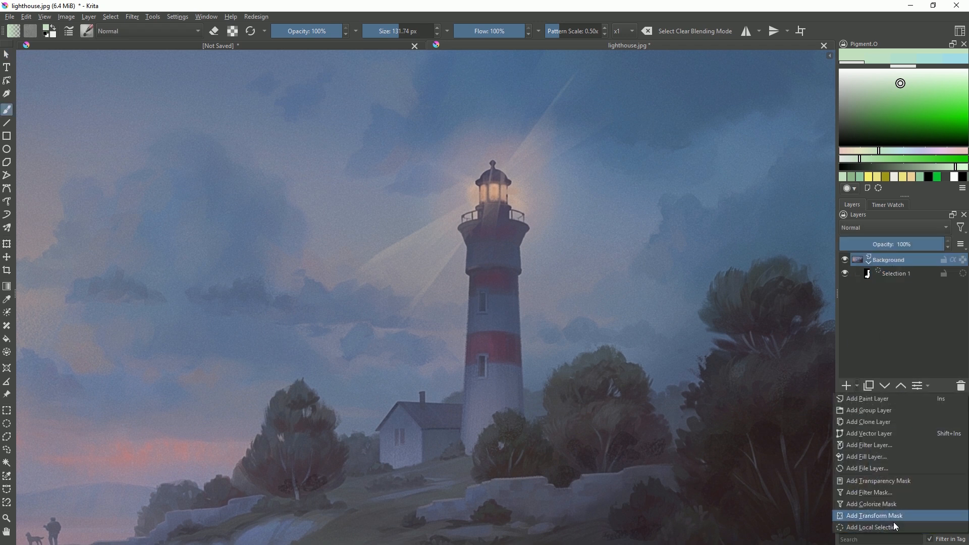